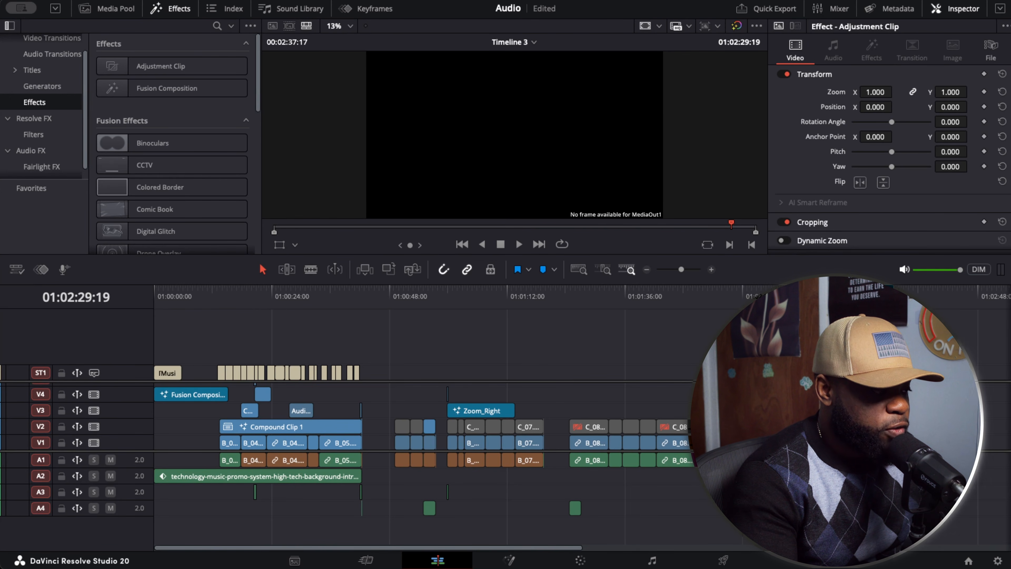
- On the Fusion page, add a Background node, connect it to MediaOut1 and set its alpha to 0
left_click(510, 559)
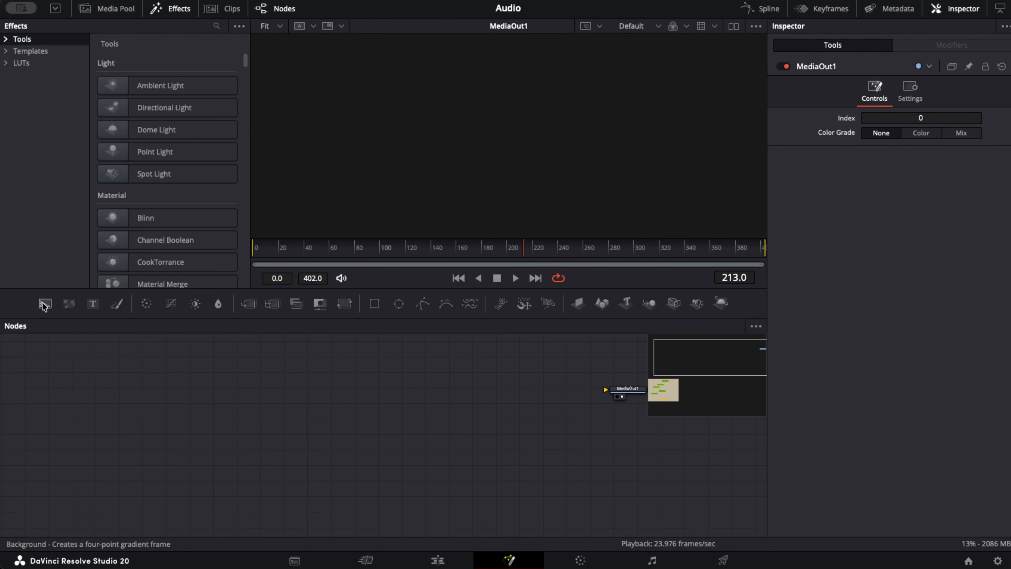
left_click_drag(189, 400, 211, 400)
left_click_drag(234, 397, 606, 390)
left_click_drag(214, 399, 220, 387)
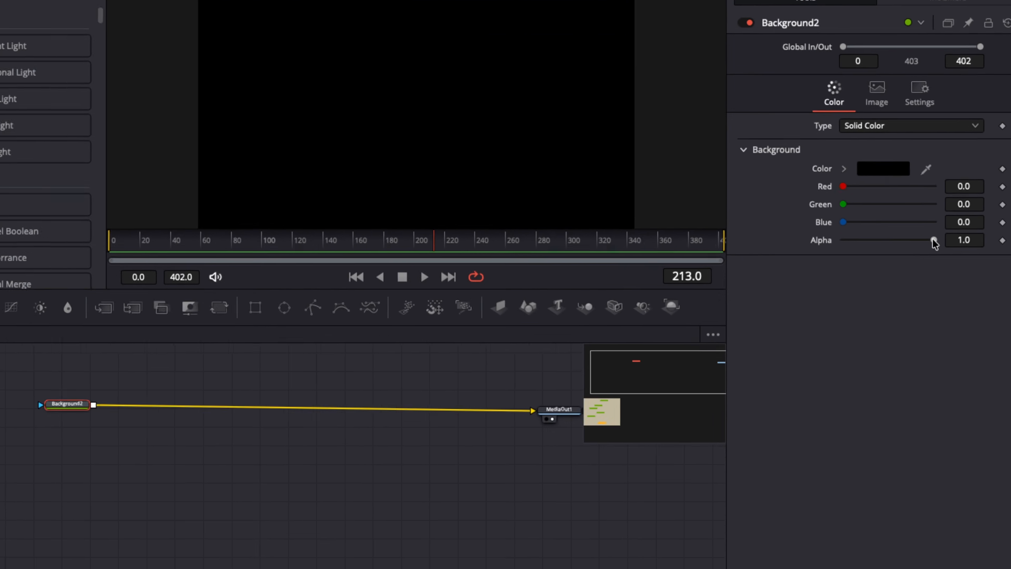
left_click_drag(940, 247, 864, 247)
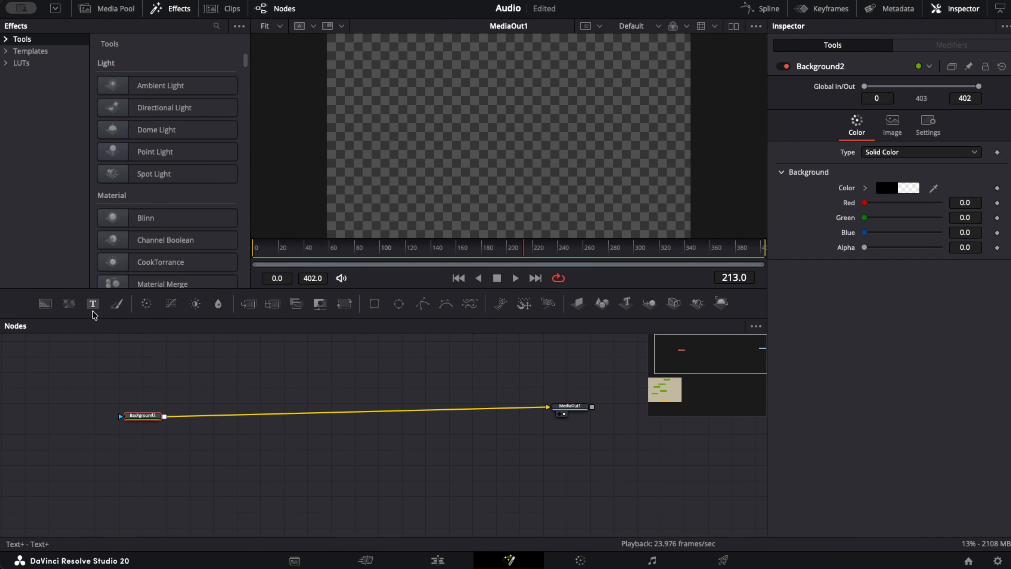
- Add a Text+ node above the background's connection line and make it read "Text Node"
left_click_drag(143, 341, 260, 369)
left_click(821, 203)
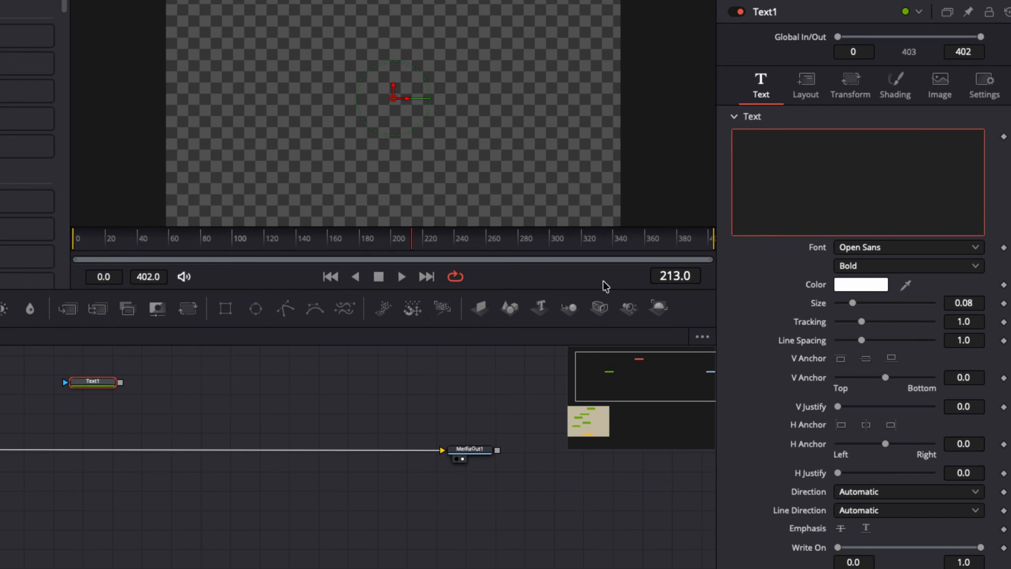
type("Text Node")
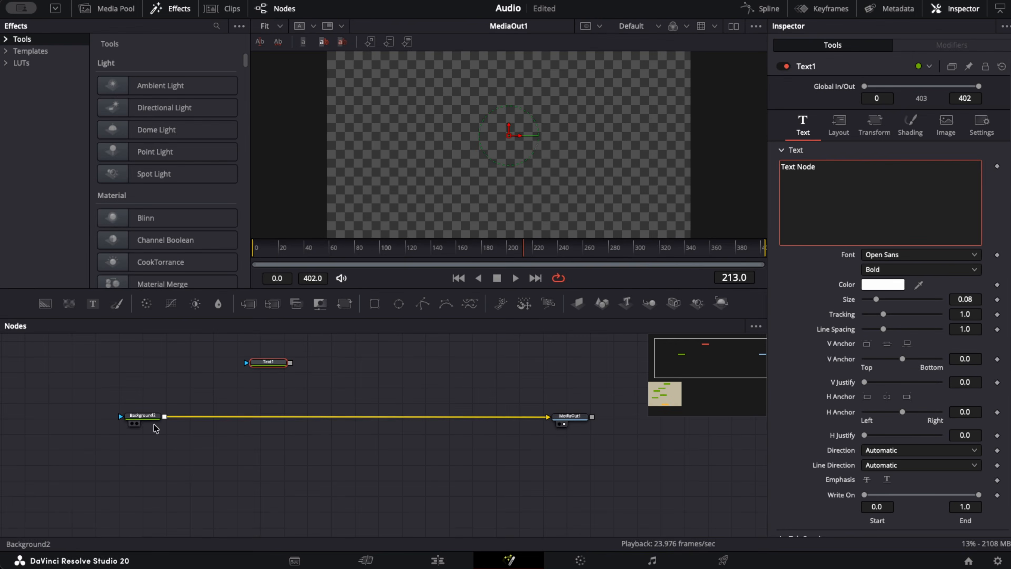
- Merge the text node over the background and increase the text size to 0.0852
left_click_drag(291, 363, 164, 416)
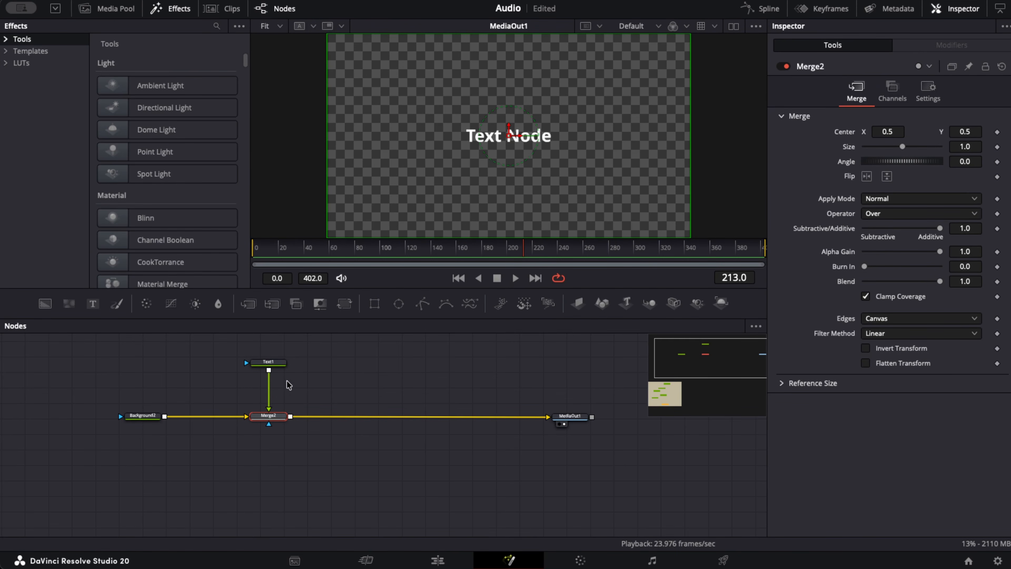
left_click(268, 362)
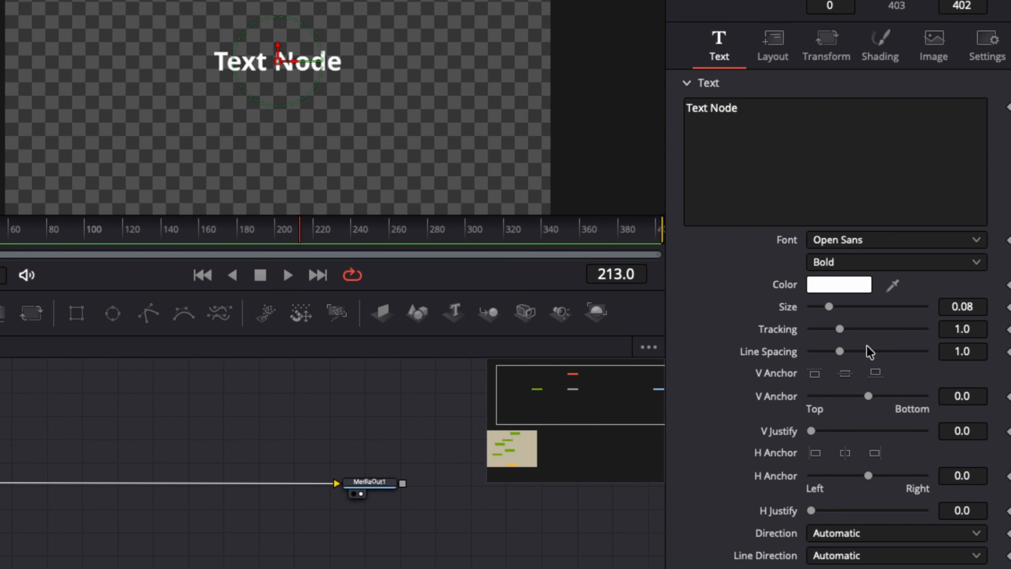
left_click_drag(961, 309, 991, 309)
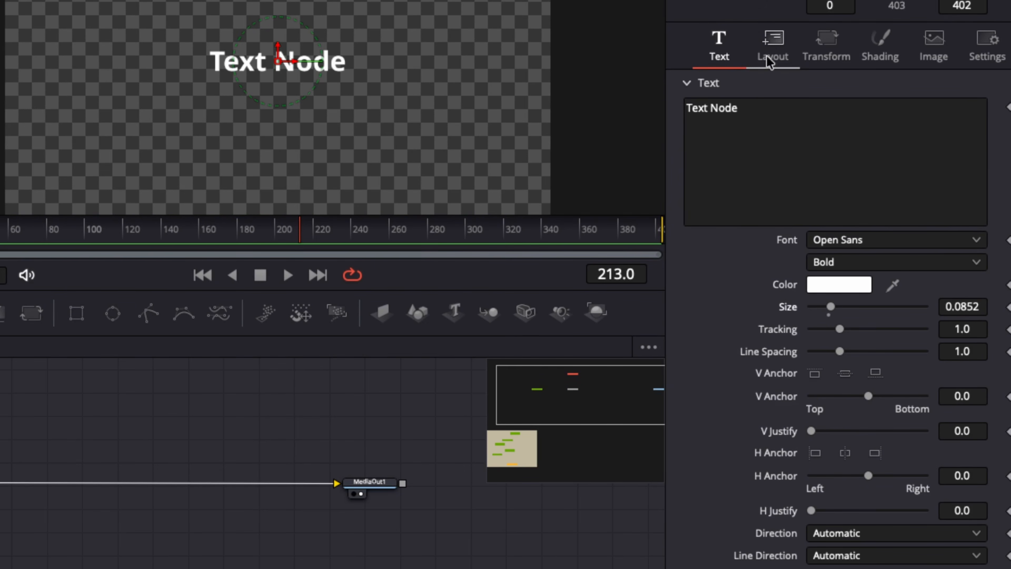
- Add the expression Point(0.5, 0.5 + sin(time * 0.5) * 0.1) to the text layout's Center
left_click(772, 43)
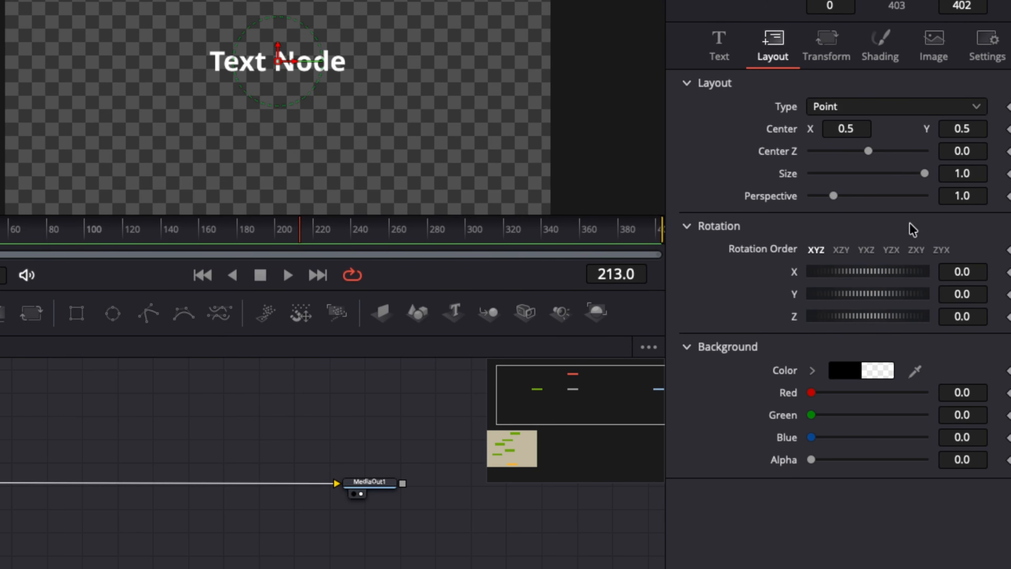
right_click(801, 132)
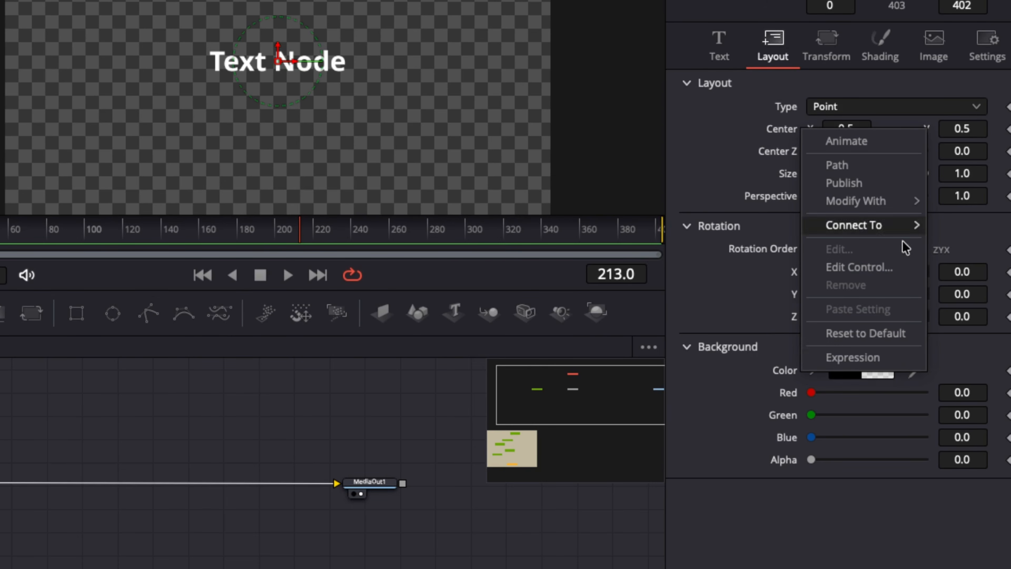
left_click(853, 357)
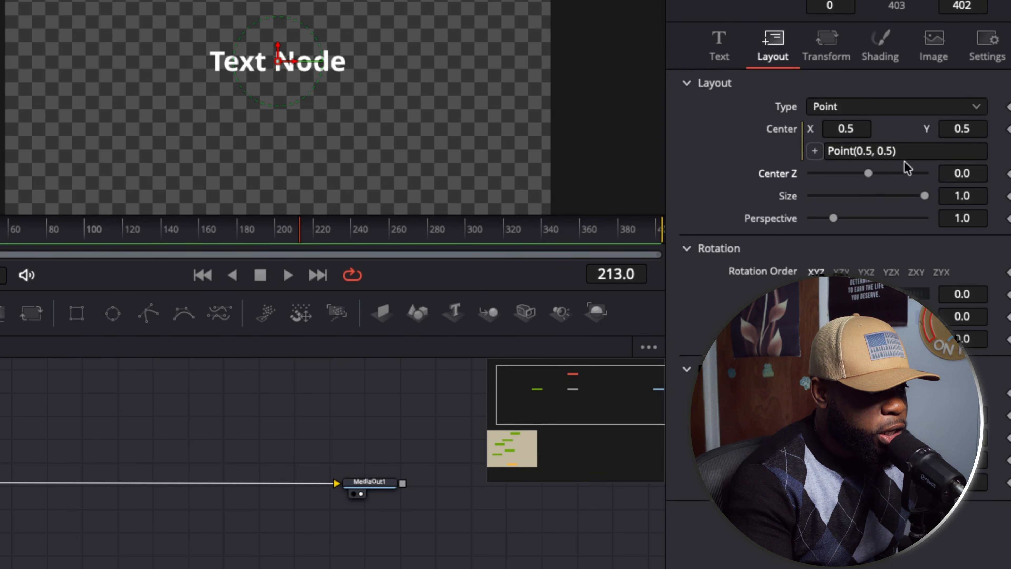
left_click(894, 151)
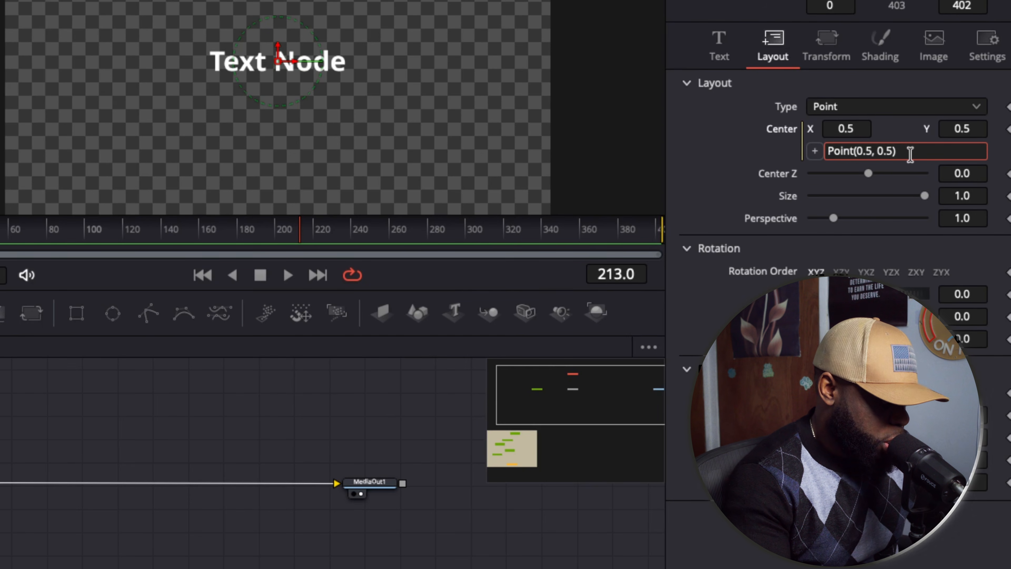
key("BackSpace")
key("BackSpace")
key("BackSpace")
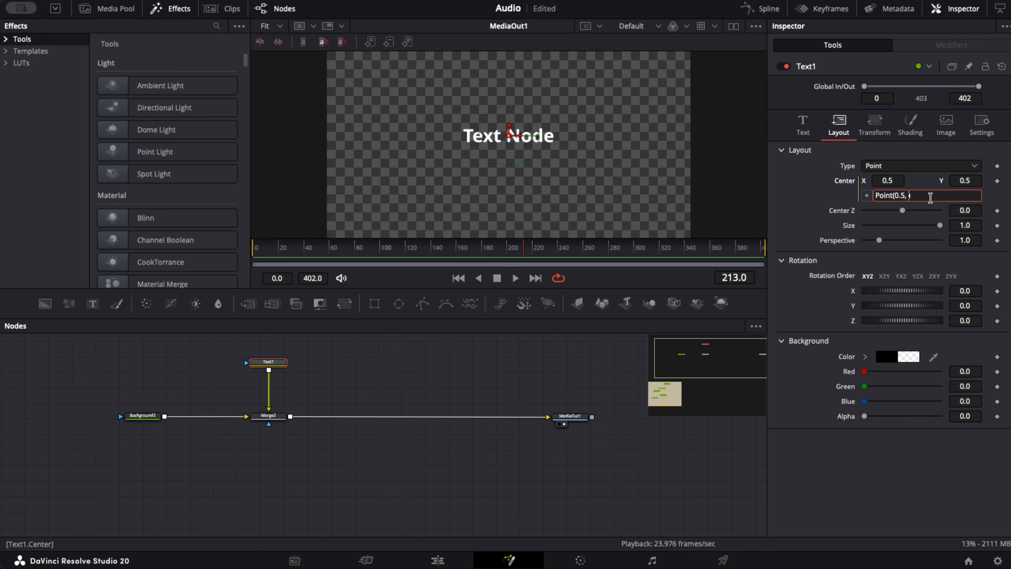
type("0.5 + sin(time * 0.5) * 0.1")
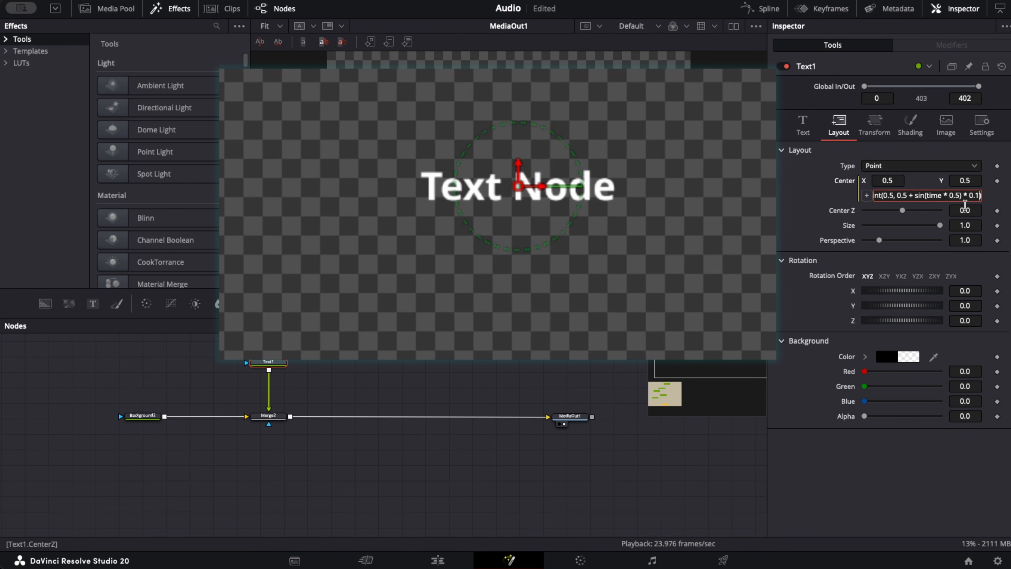
key("Tab")
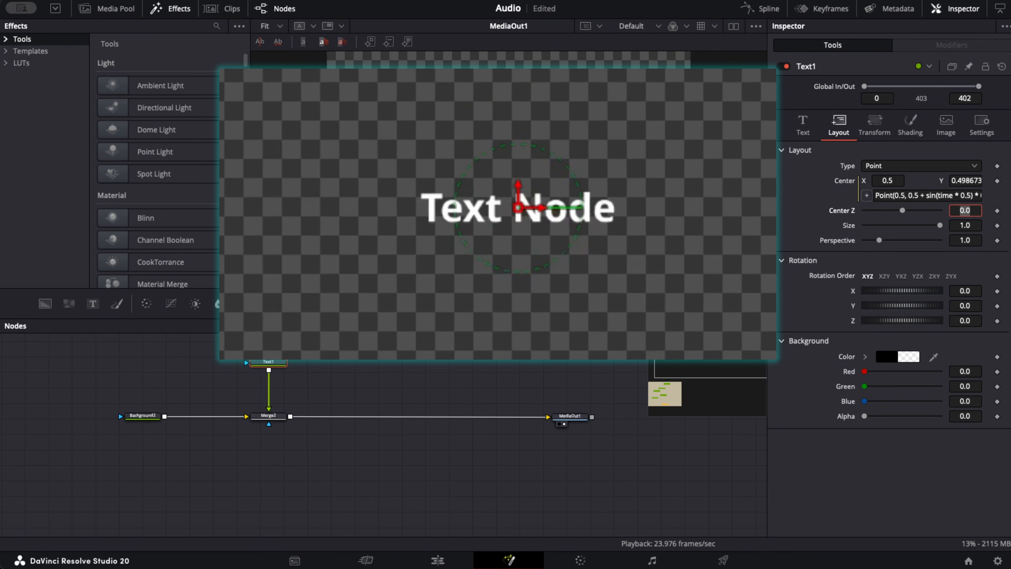
- In the Center expression, set the vertical time multiplier to 0.4 and make the X term 0.5 + sin(time * 0.3) * 0.2
left_click(591, 370)
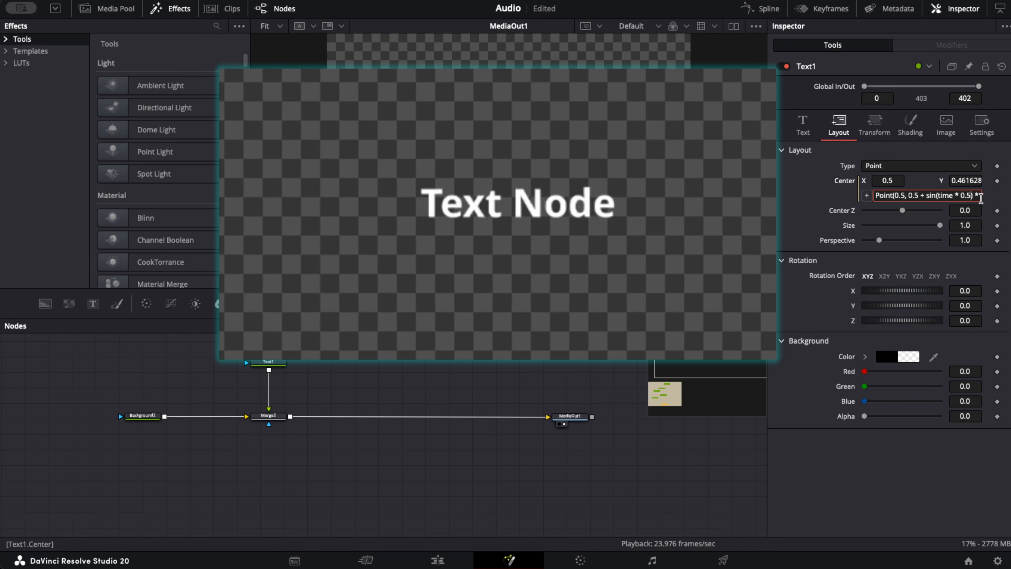
type("4")
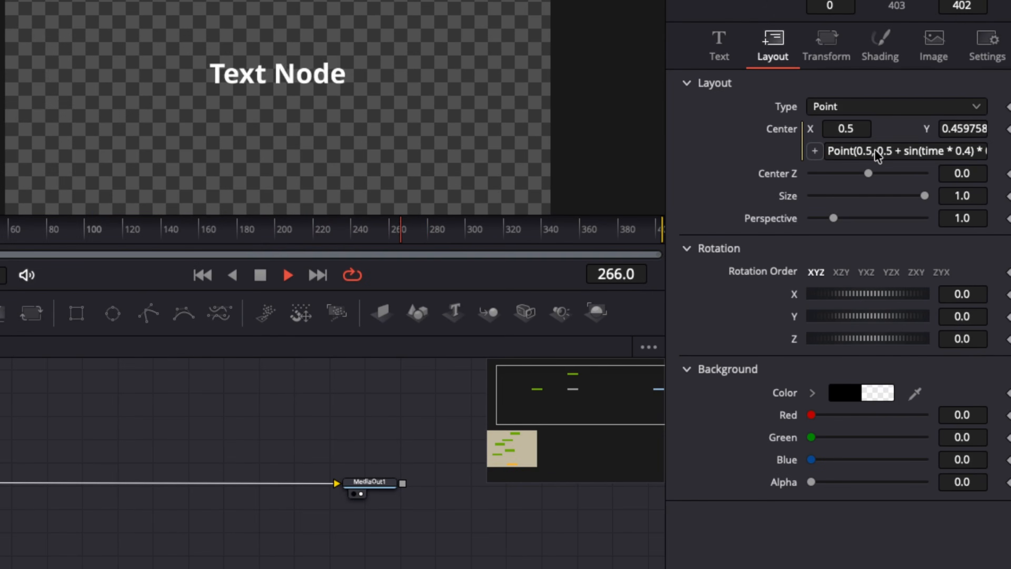
left_click(904, 196)
key("BackSpace")
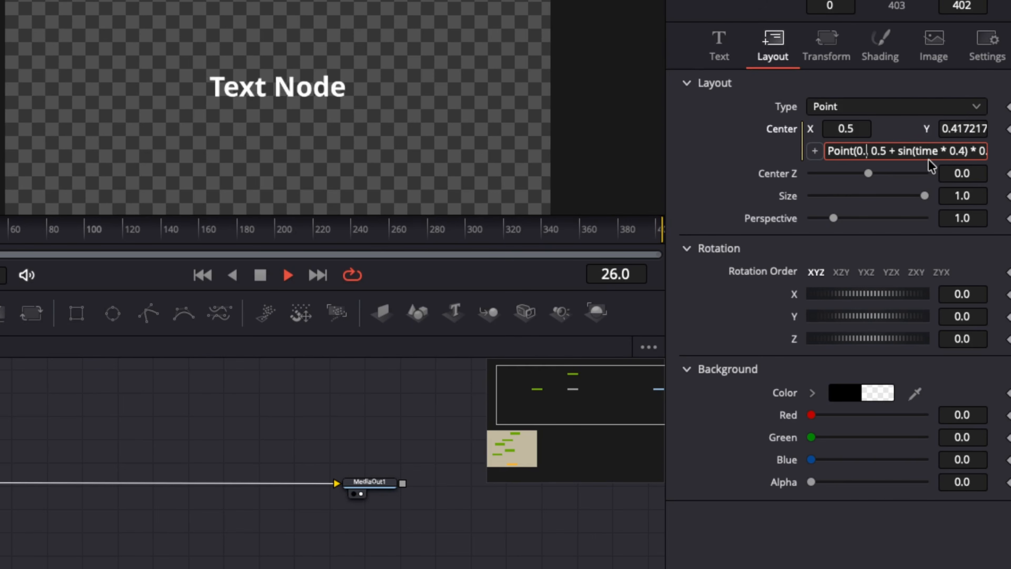
key("BackSpace")
key("BackSpace")
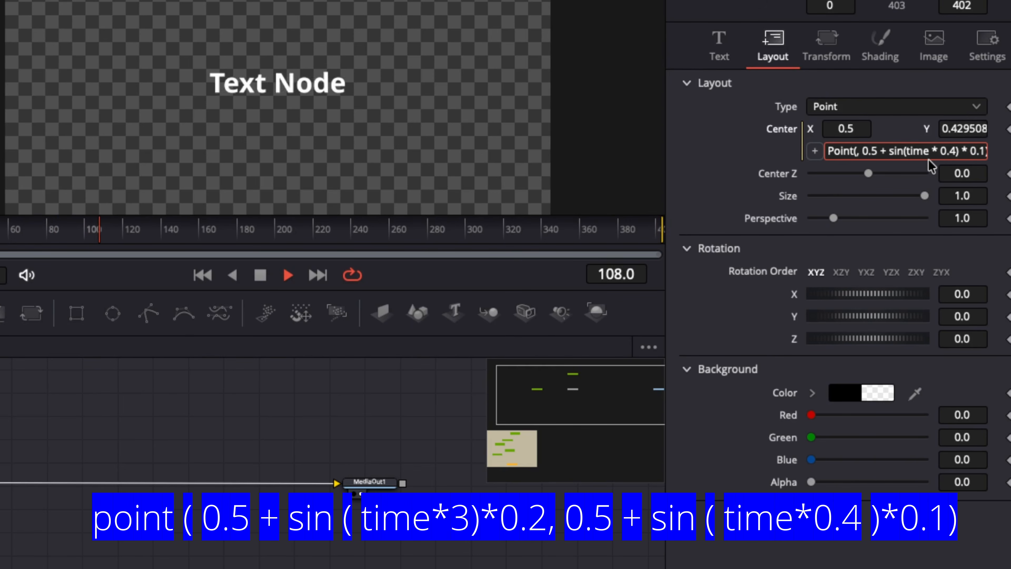
key("Tab")
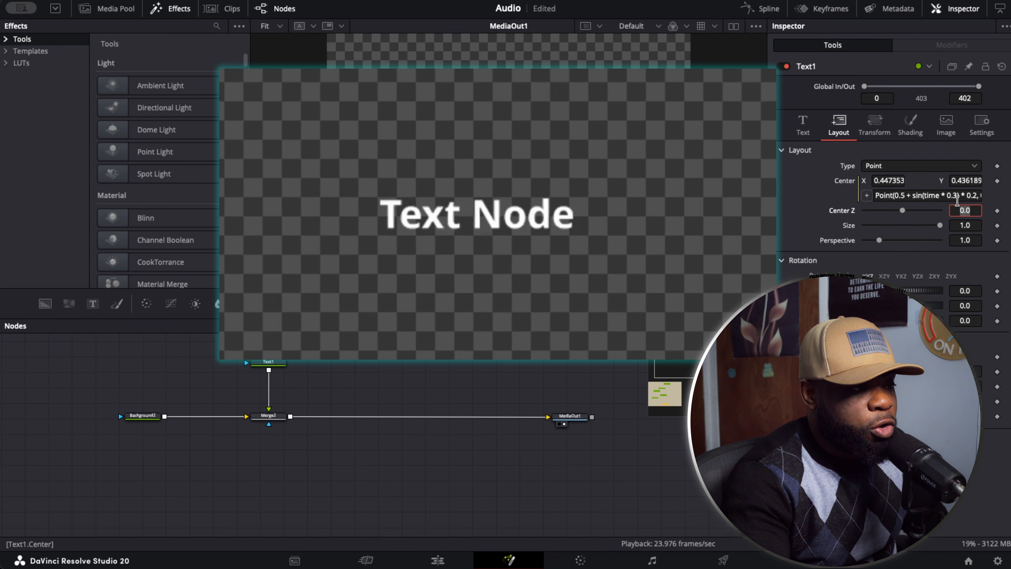
- Change the time multiplier in the Center expression's X term to 0.2
left_click(956, 197)
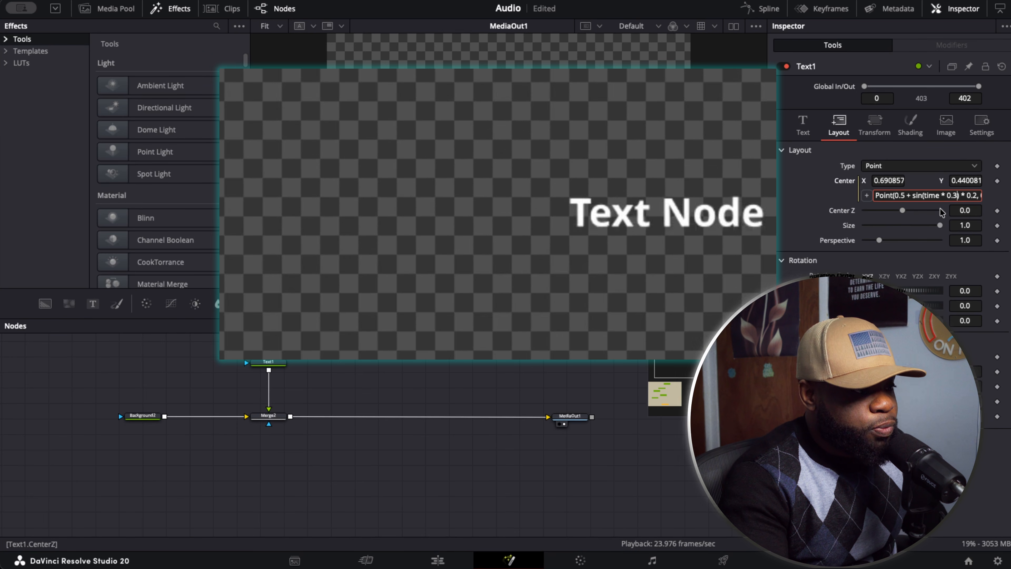
key("BackSpace")
type("2")
key("Tab")
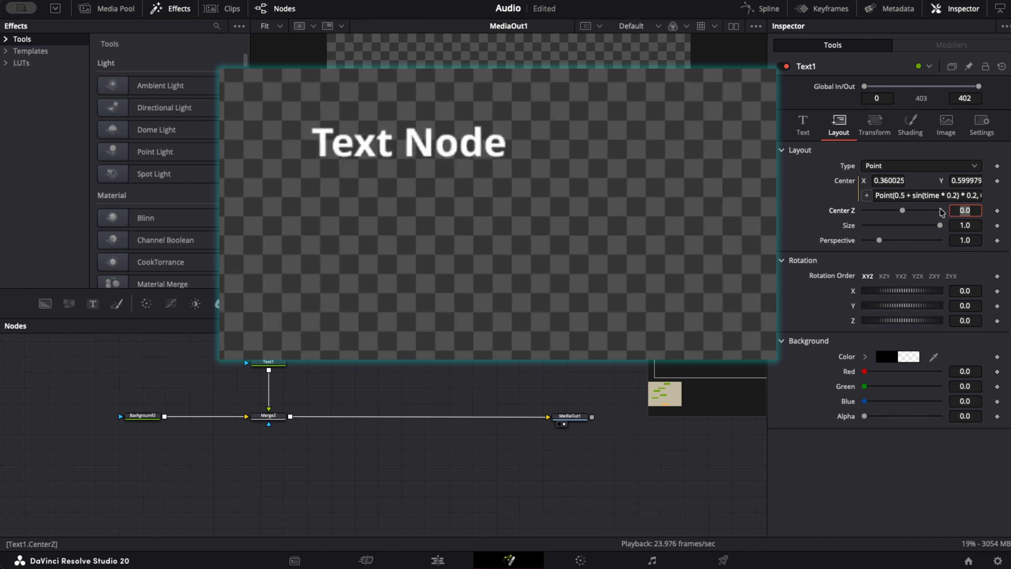
- Remove the expression from the text's Center and reset its position to the default
right_click(851, 195)
left_click(876, 335)
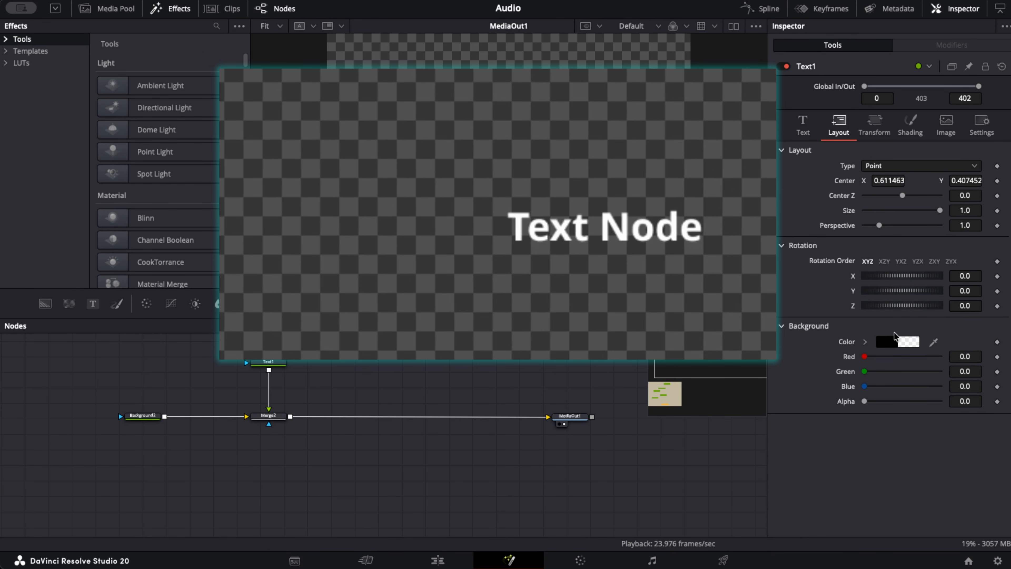
double_click(850, 181)
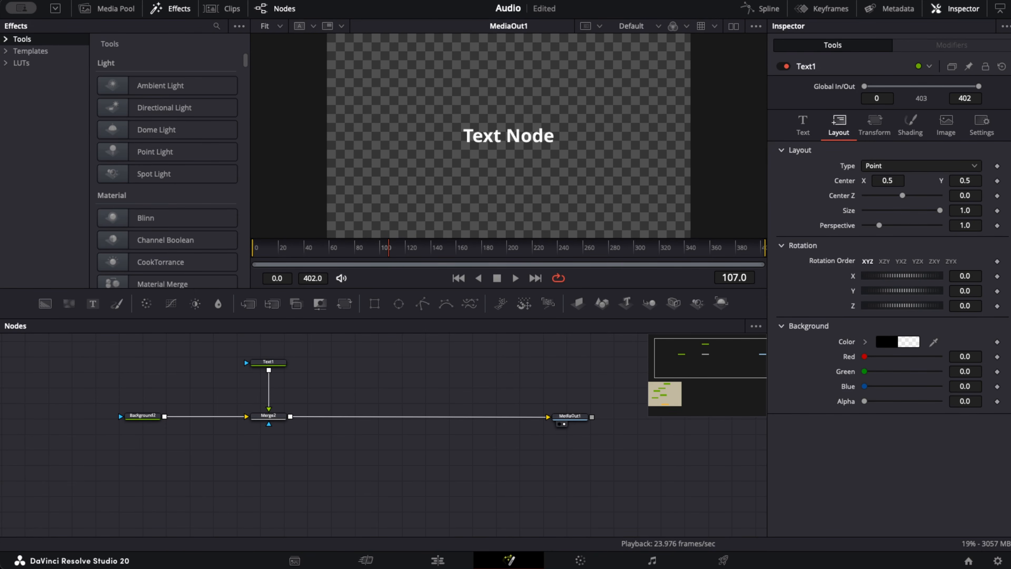
- Give the text's Center the expression Point(0.5, 0.5 + sin(time * 2 * math.pi / 60) * 0.1) and play the animation
right_click(843, 181)
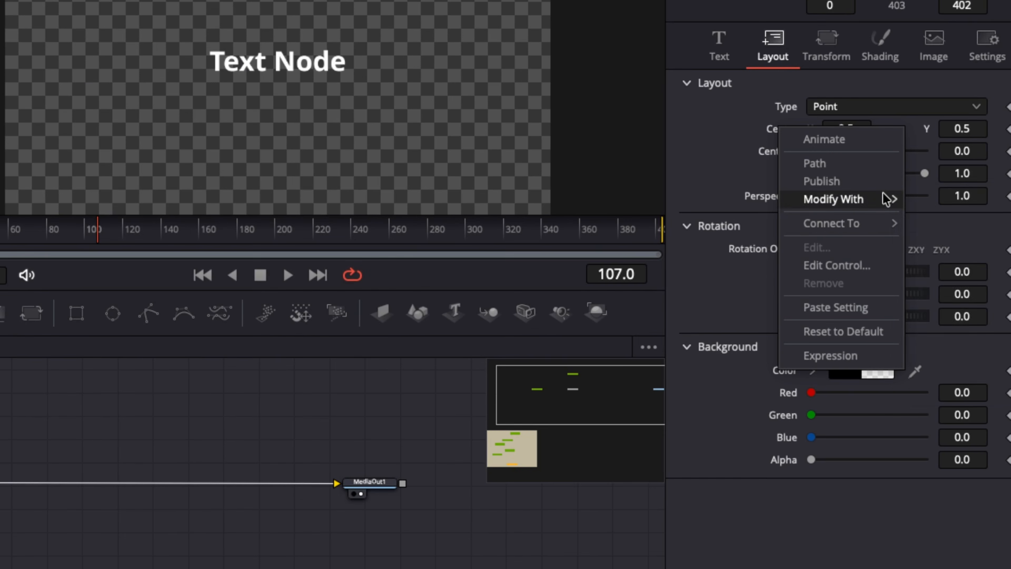
left_click(854, 354)
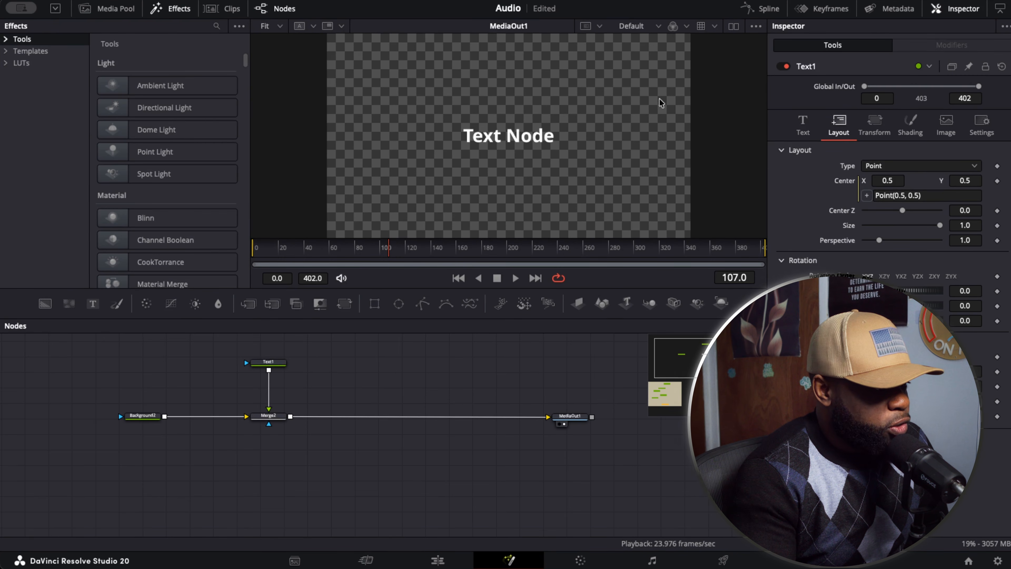
left_click(918, 196)
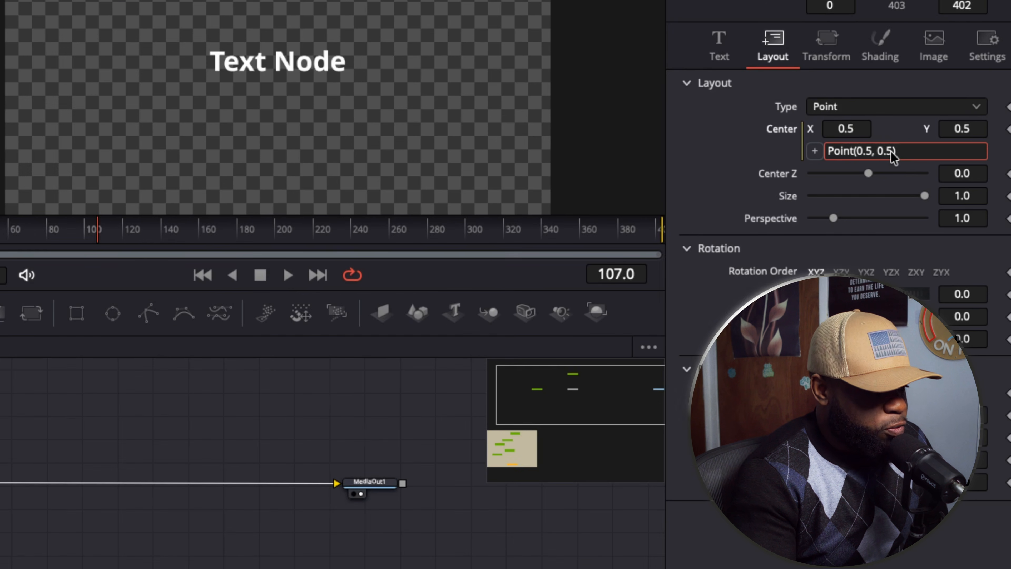
key("BackSpace")
key("BackSpace")
key("BackSpace")
key("BackSpace")
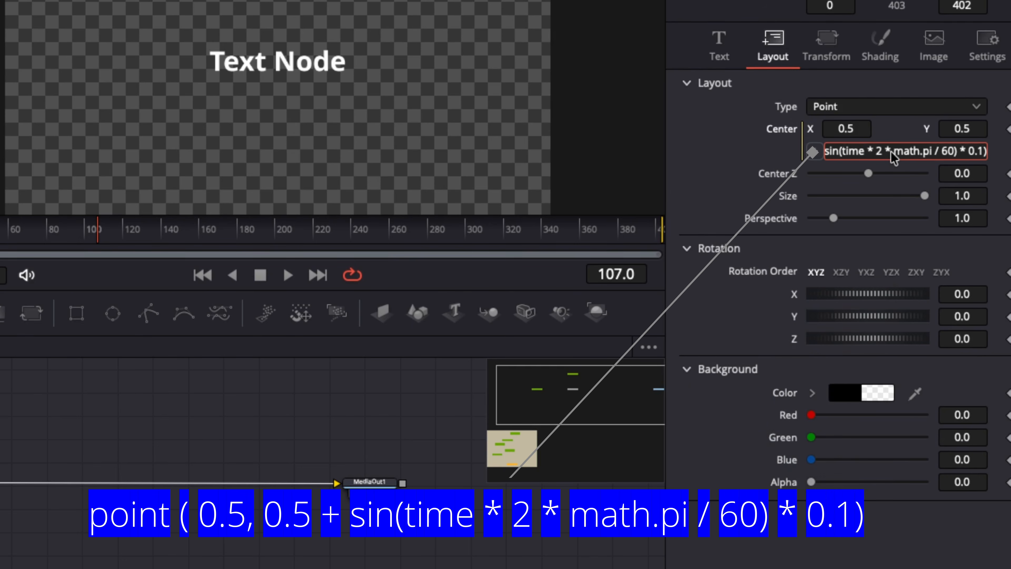
key("Tab")
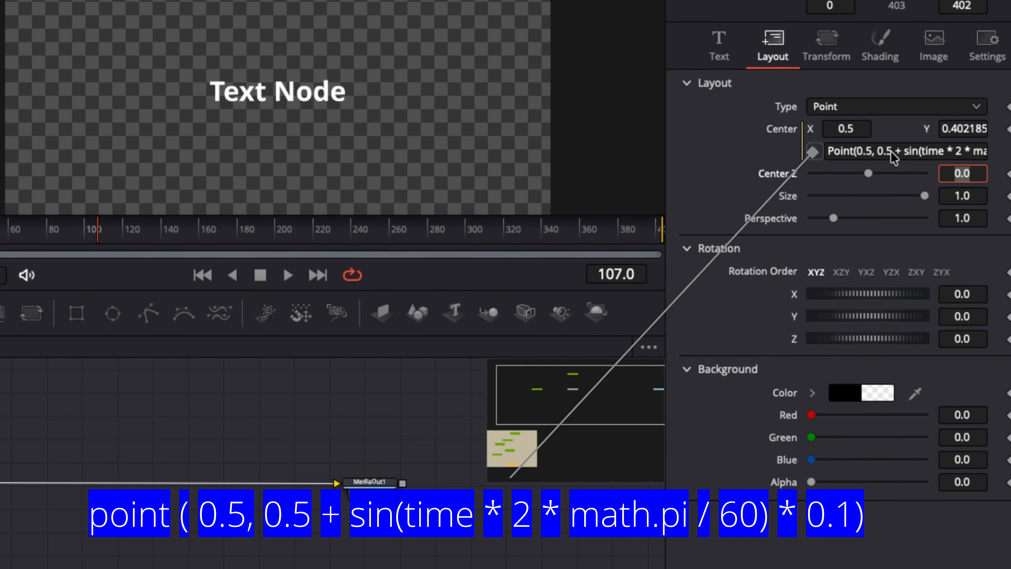
left_click(285, 274)
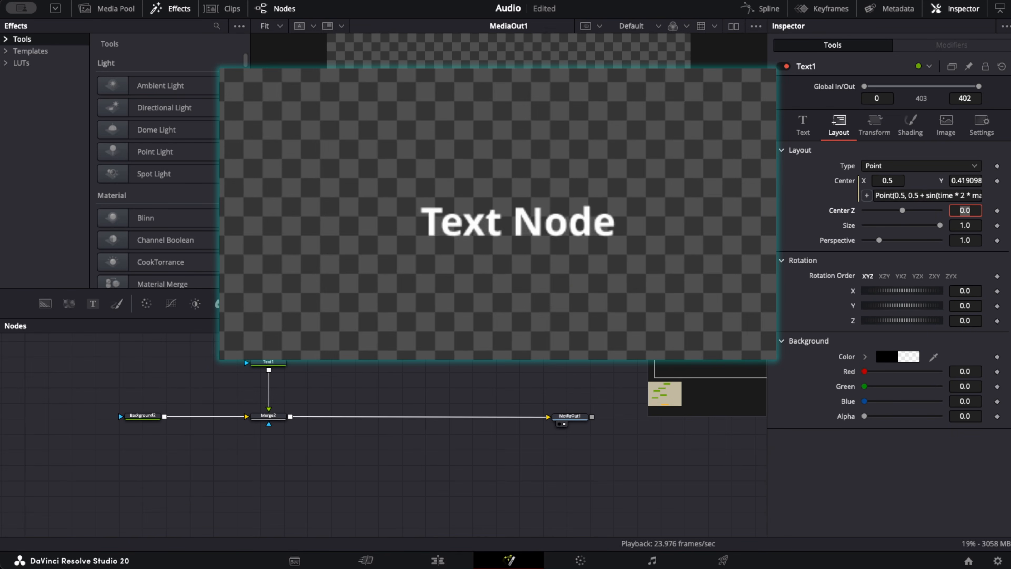
- Search the tool list for Glow and insert a Glow node between the text and merge nodes
left_click(279, 367)
key("shift+space")
type("under")
key("BackSpace")
key("BackSpace")
key("BackSpace")
key("BackSpace")
key("BackSpace")
type("glow")
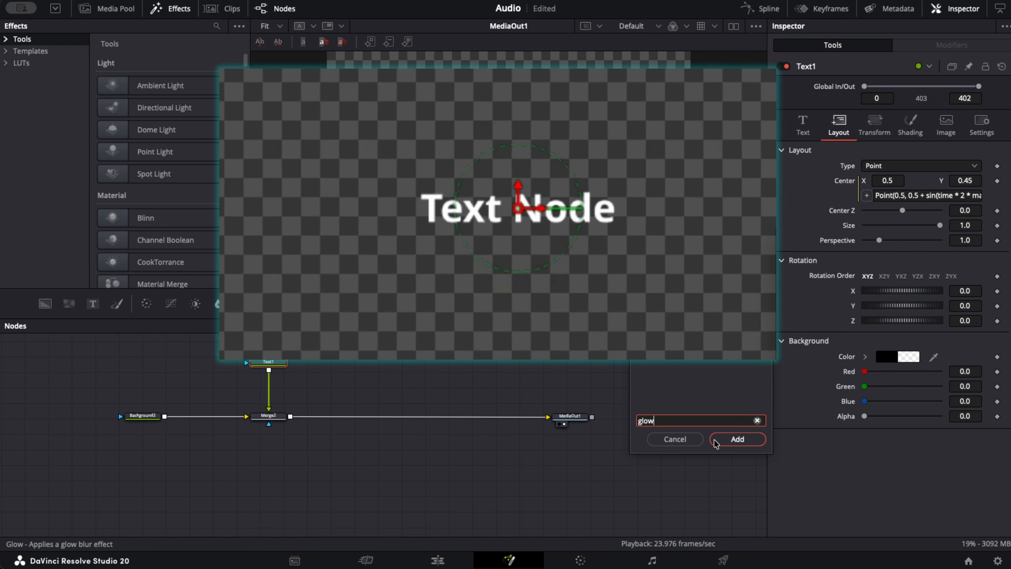
left_click(737, 438)
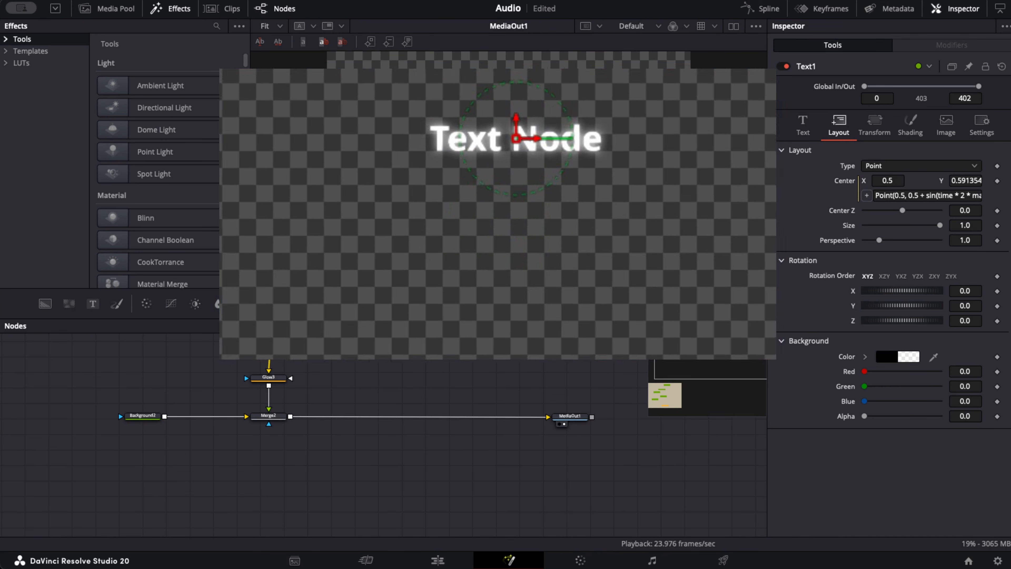
- Drive the Glow node's Glow value with the expression sin(time * 0.4) * 5
left_click(274, 376)
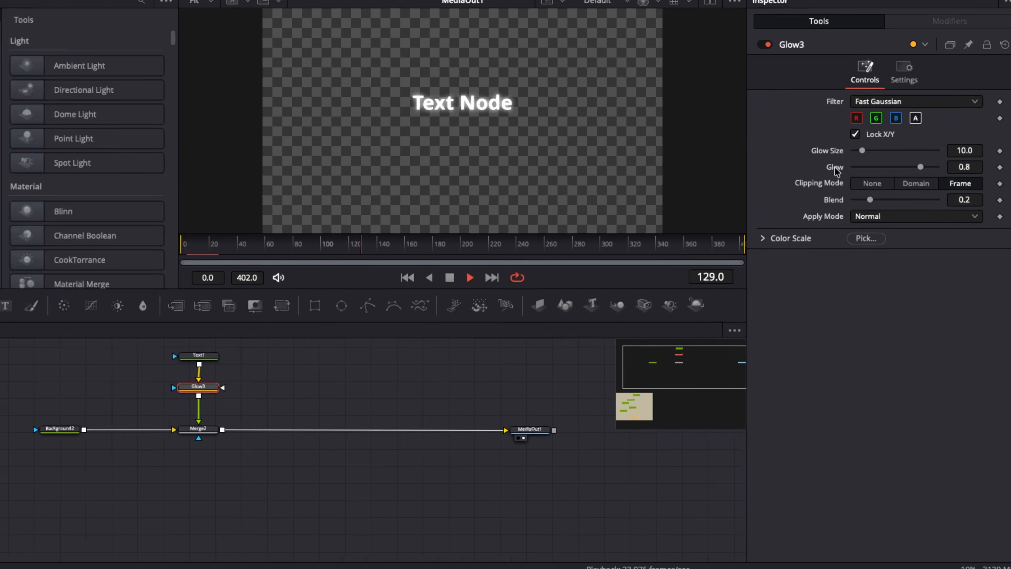
right_click(847, 177)
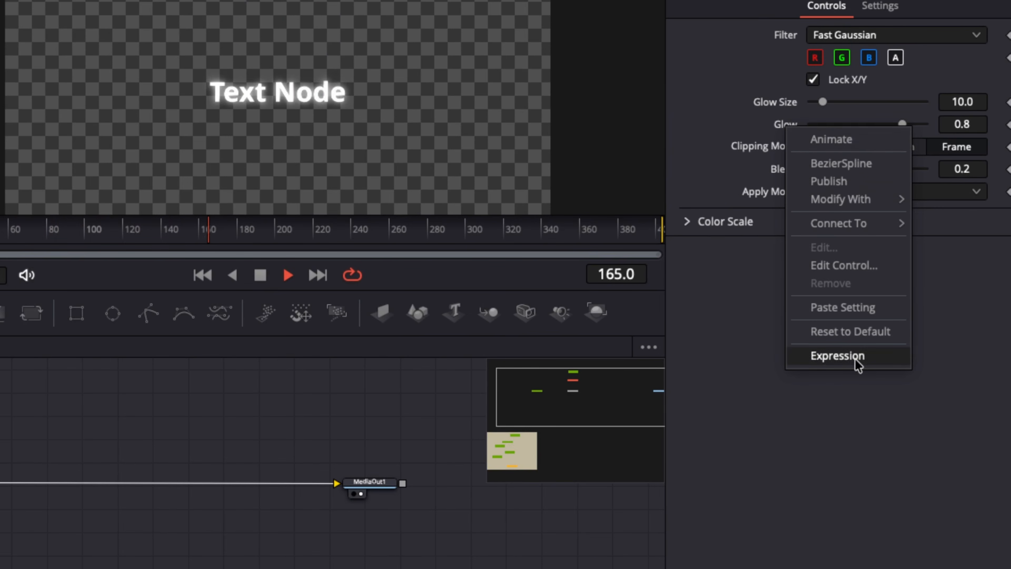
left_click(864, 353)
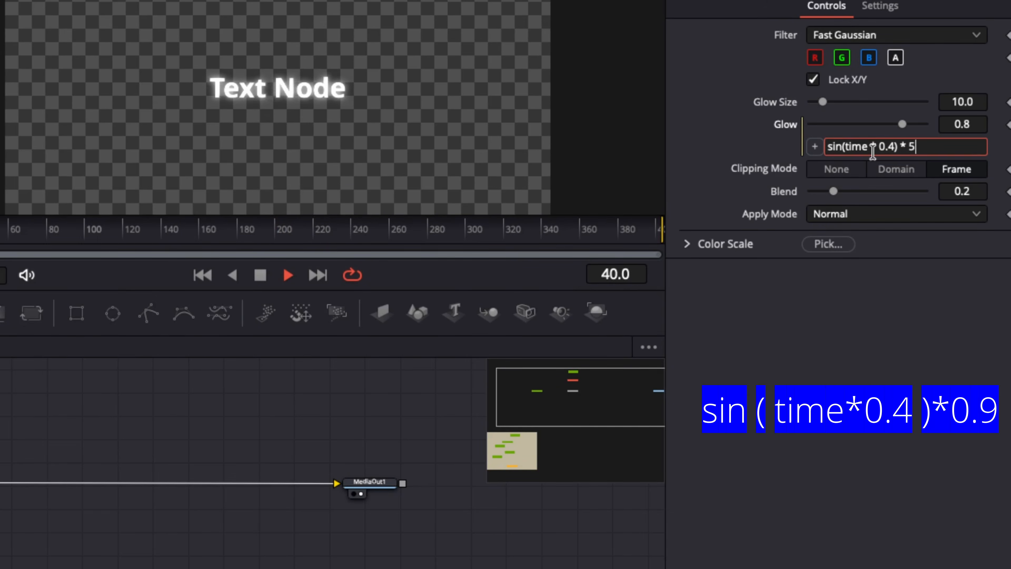
key("Tab")
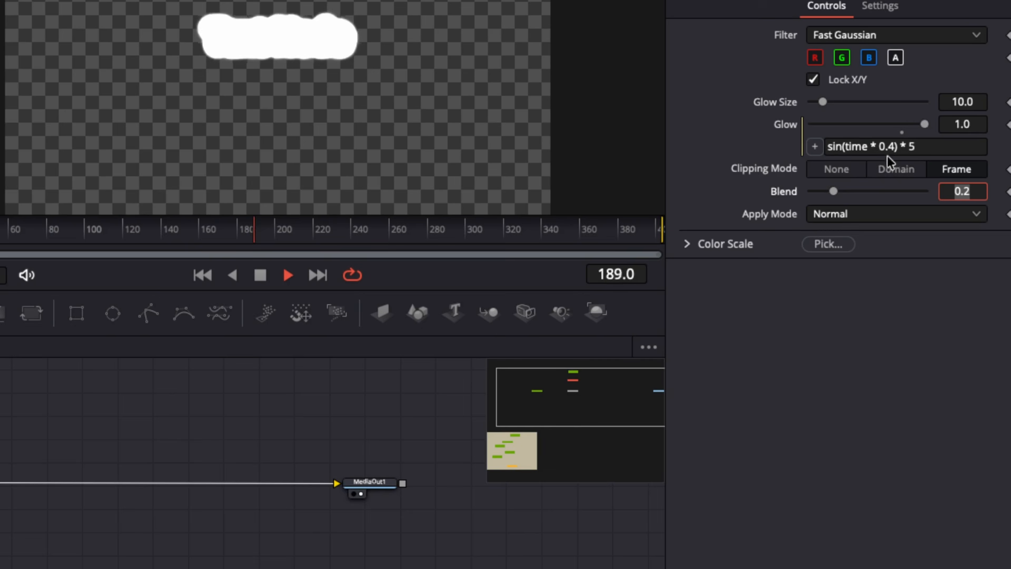
- Change the Glow value's expression to sin(time * 0.5) * 0.5
left_click(921, 147)
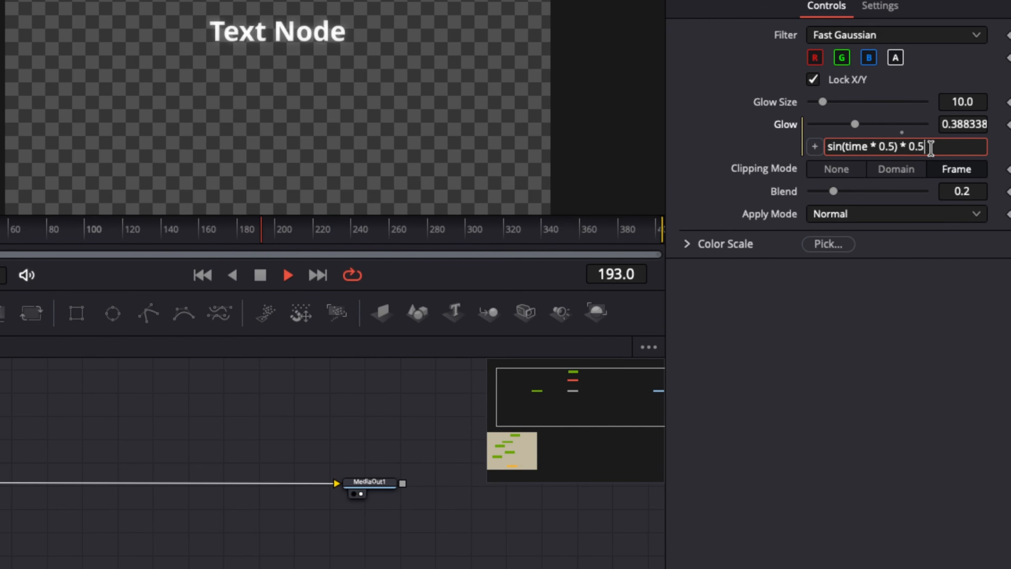
key("Tab")
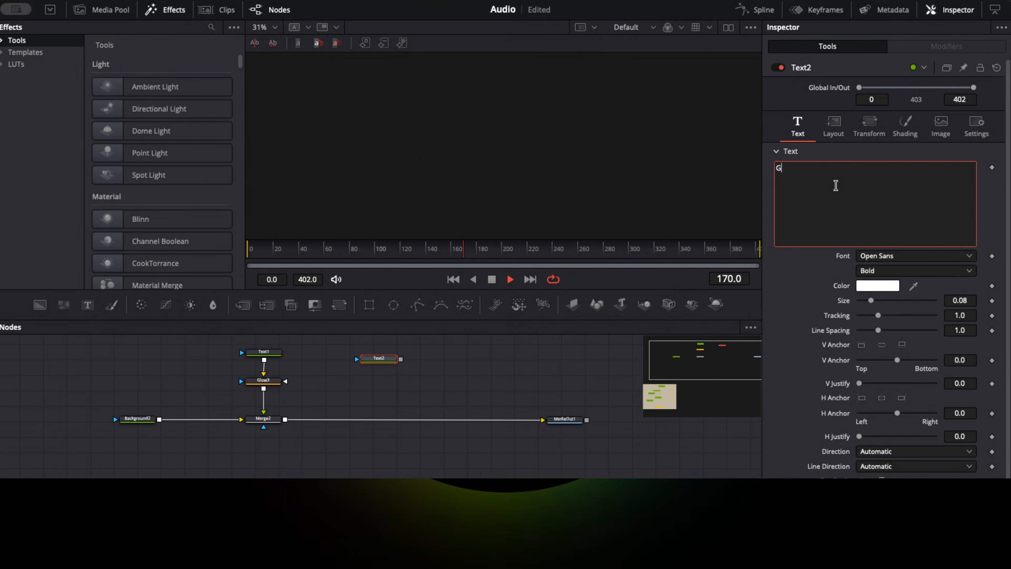
- Show the new Glitch text node in the viewer and increase its text size to 0.1224
left_click_drag(379, 358, 426, 212)
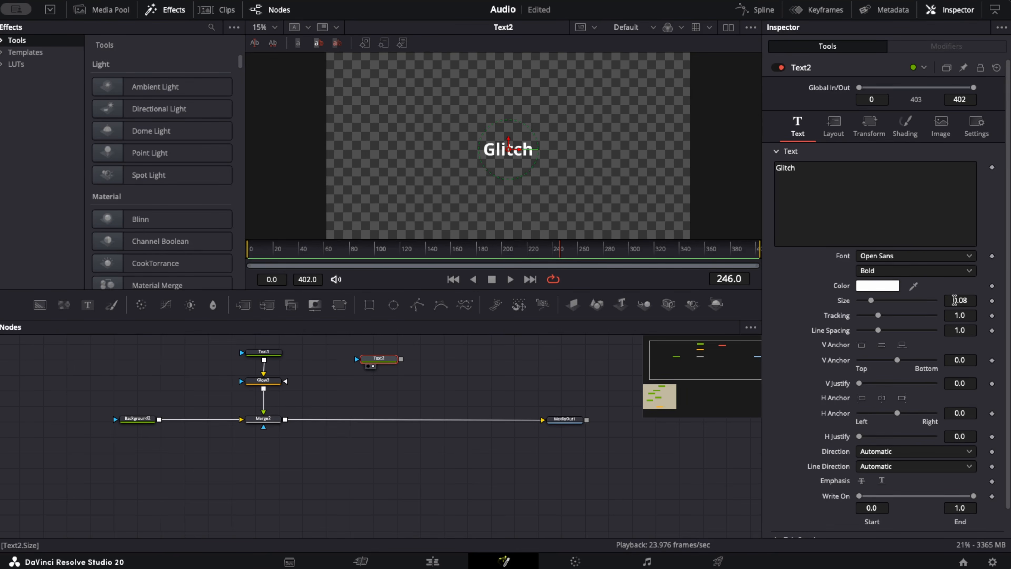
left_click_drag(955, 300, 969, 301)
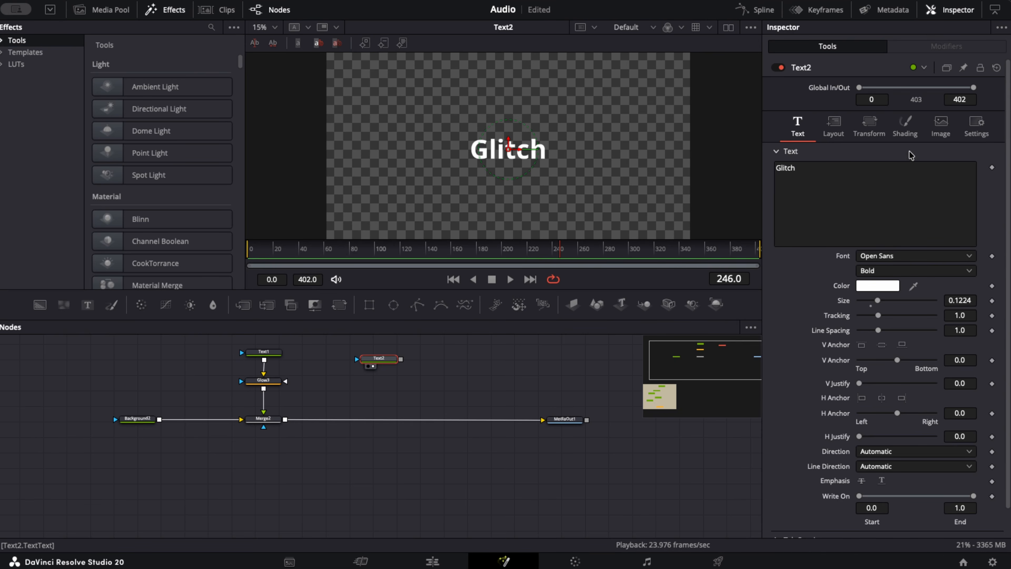
- Drive the Opacity of the Glitch text's white fill with the expression random(0.3, 1) and step through frames to check the flicker
left_click(906, 135)
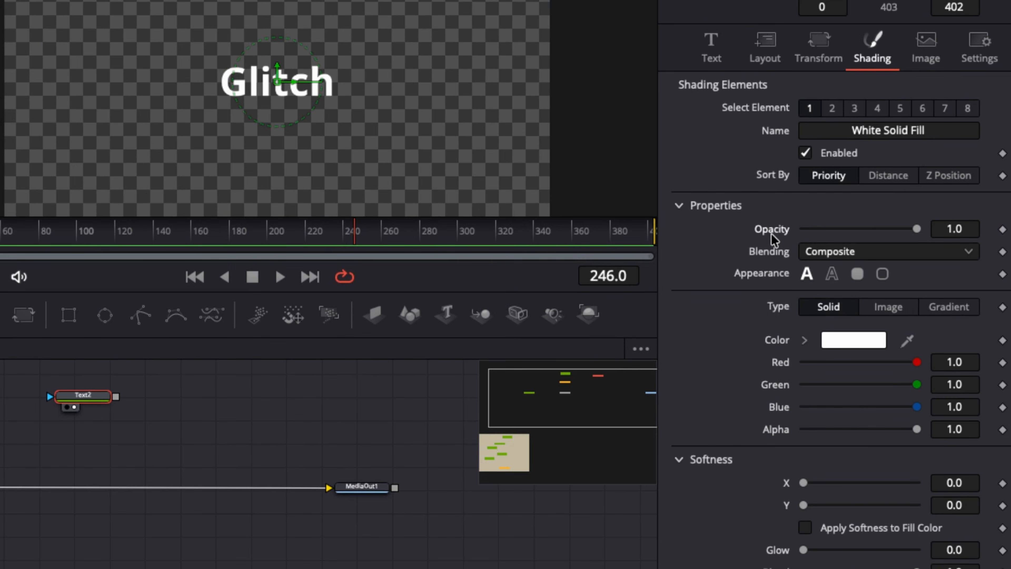
right_click(775, 231)
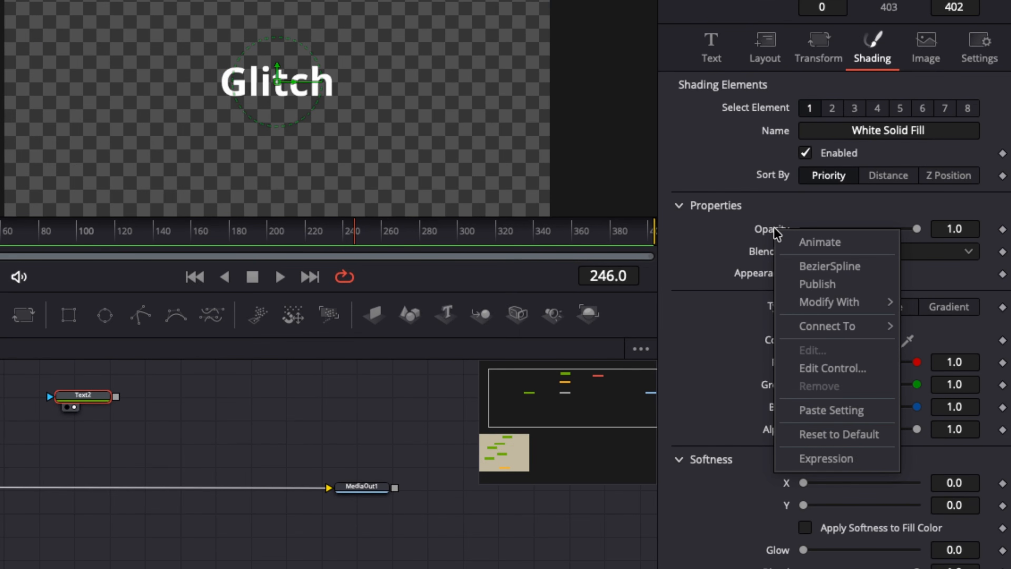
left_click(830, 459)
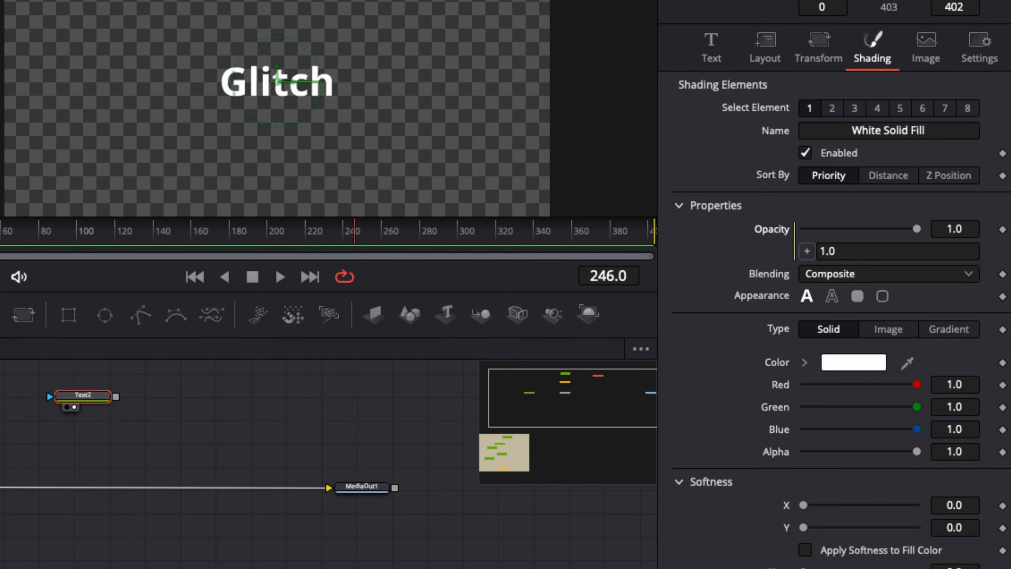
left_click(862, 258)
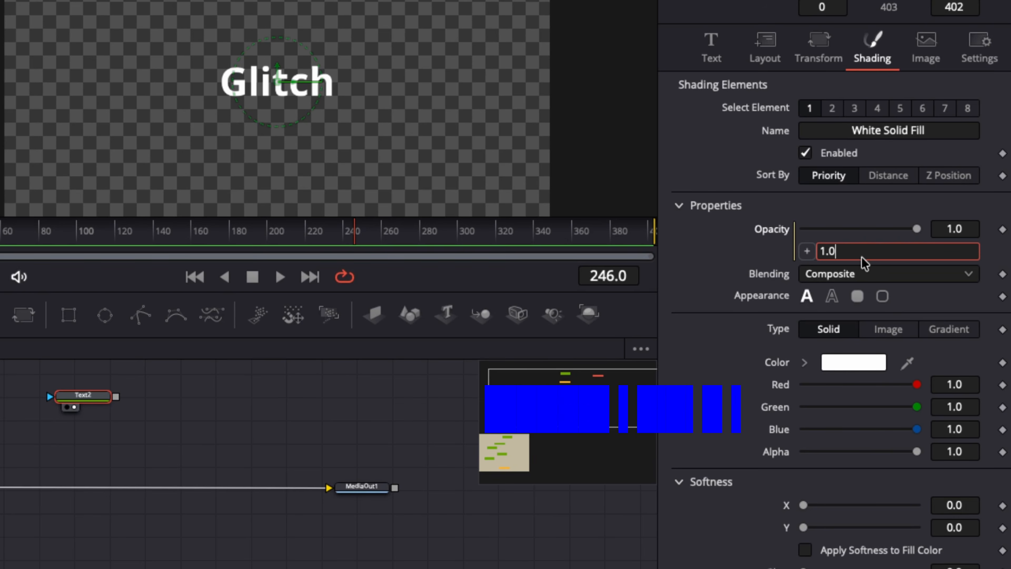
key("BackSpace")
key("BackSpace")
key("BackSpace")
type("random(0.3, 1)")
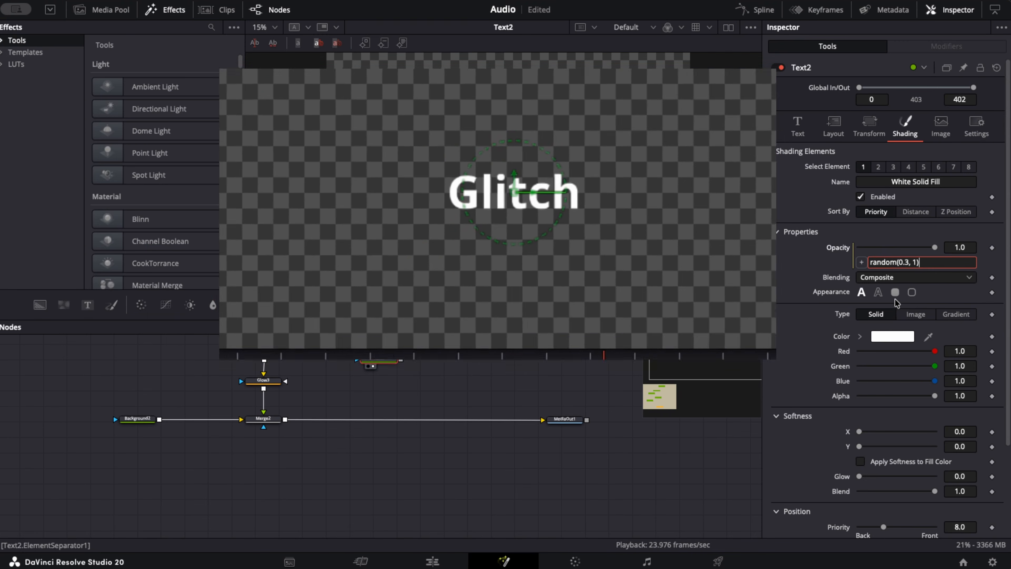
key("Tab")
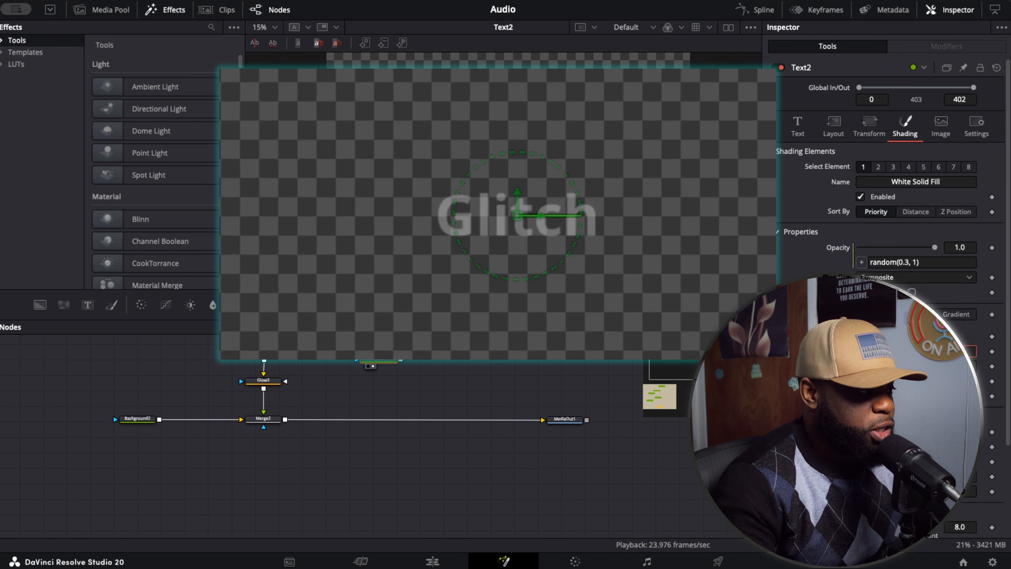
key("Right")
key("Right")
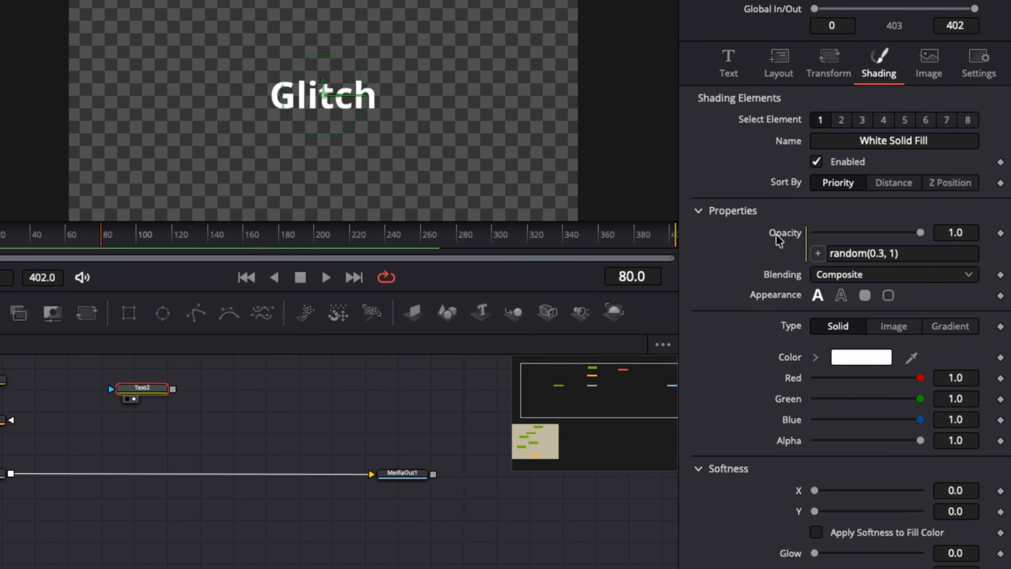
- Remove the expression from the white fill's Opacity
right_click(836, 249)
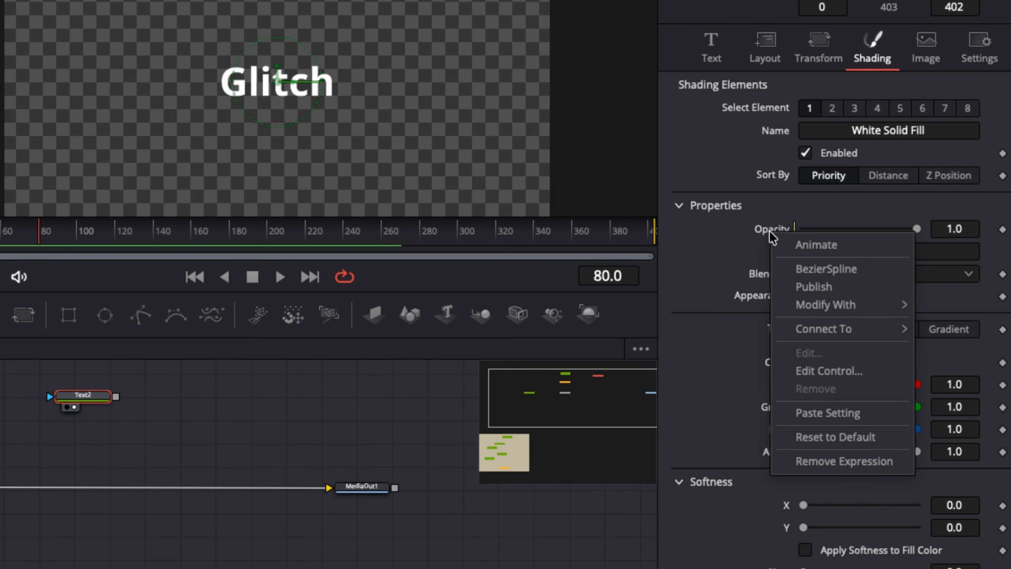
left_click(834, 462)
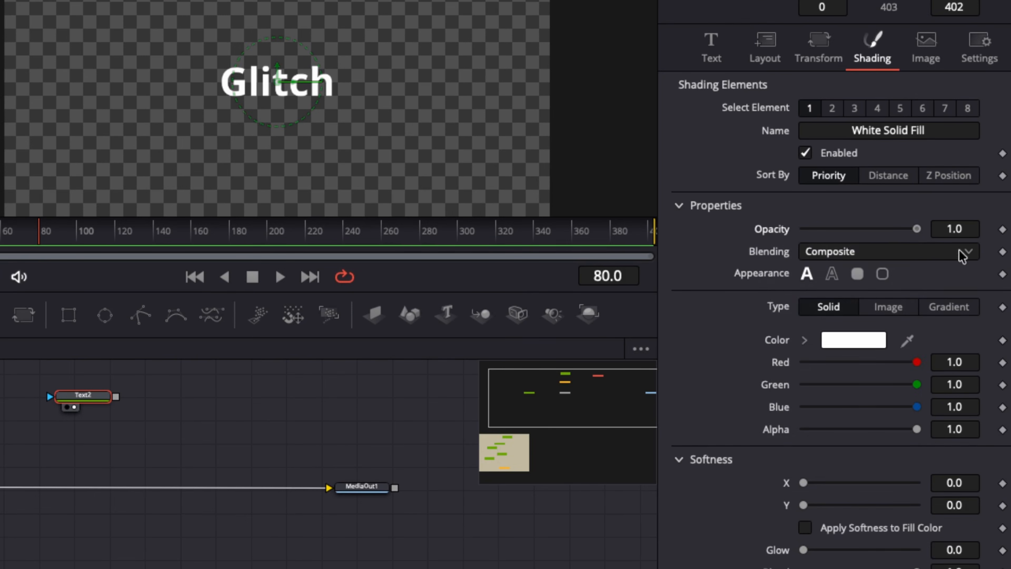
- Enable the Red Outline shading element and enlarge the Glitch text to 0.2283 in black
left_click(833, 109)
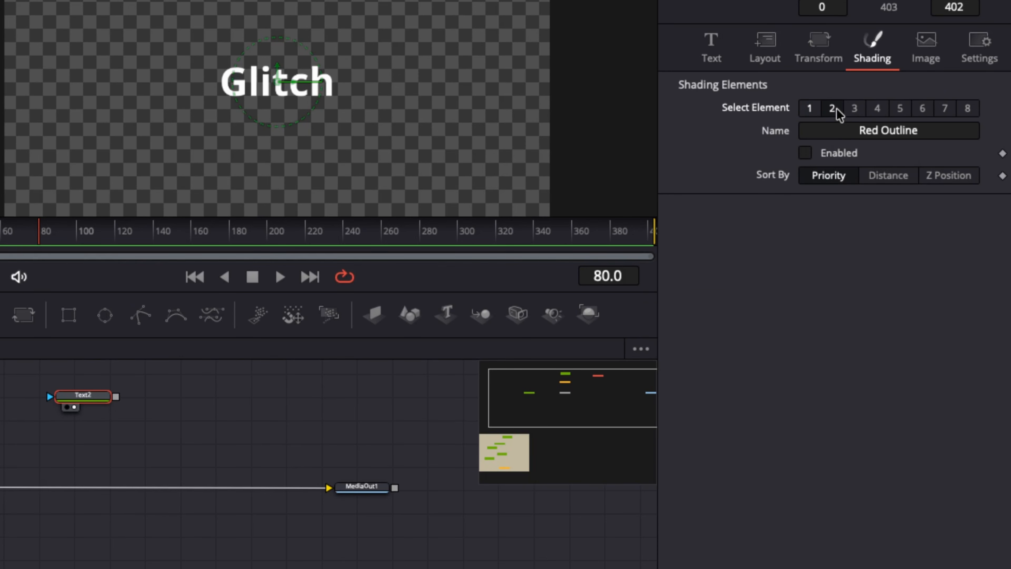
left_click(804, 153)
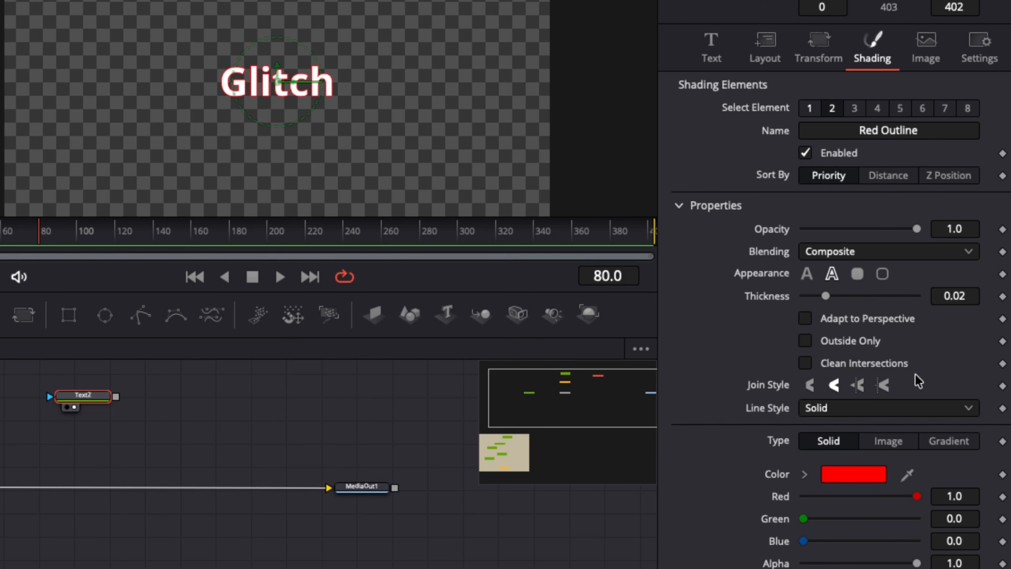
left_click(732, 58)
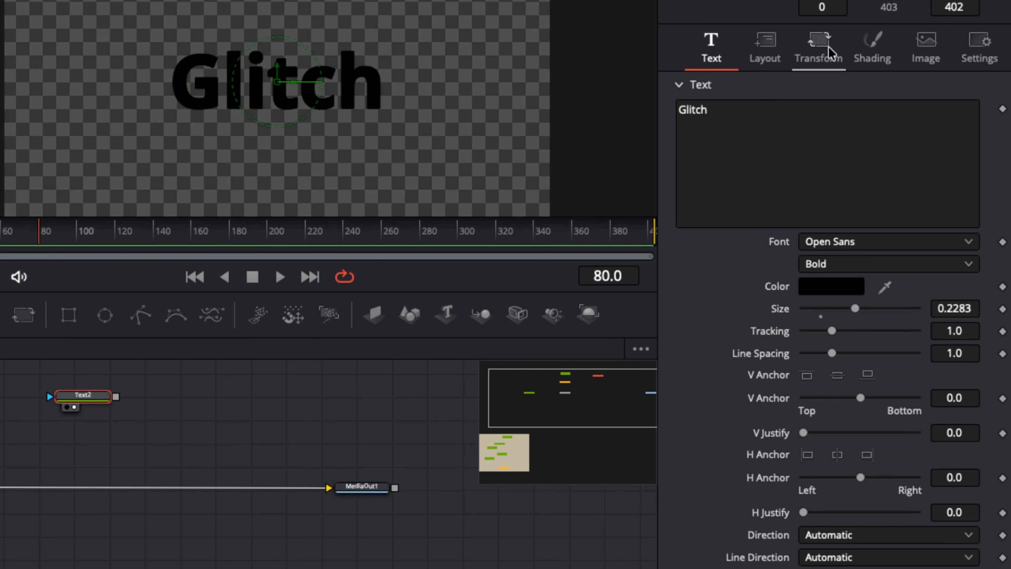
left_click(869, 57)
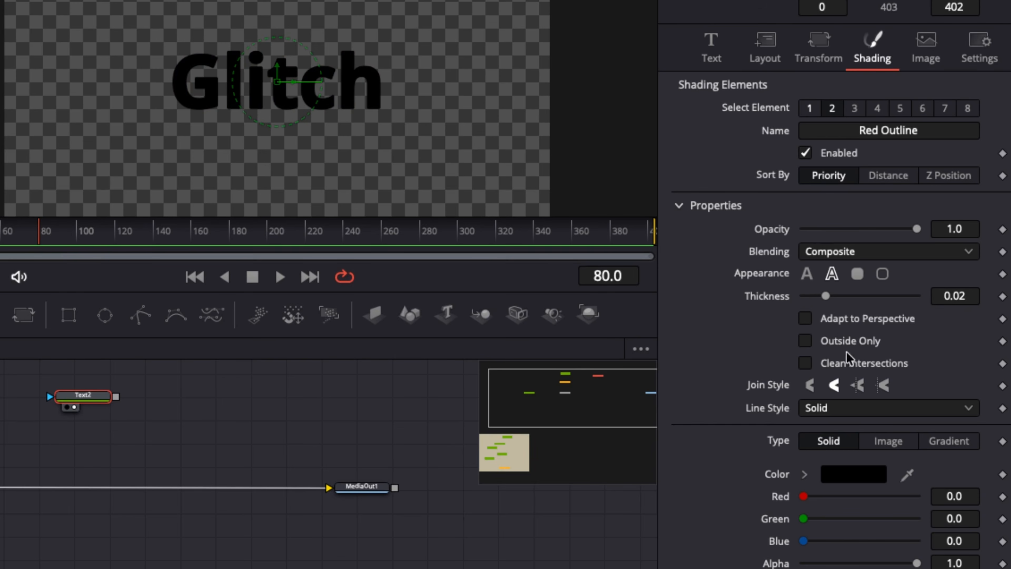
- Recolour the outline to near-white with red 1.0, green 1.0 and blue 0.969, and set its thickness to 0.0409
left_click_drag(804, 496, 916, 495)
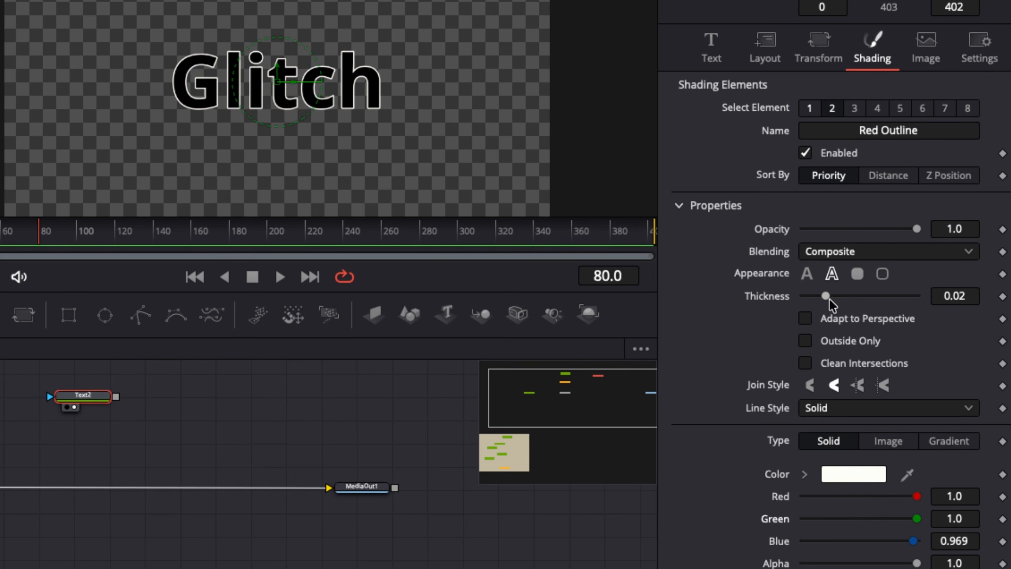
left_click_drag(825, 296, 855, 304)
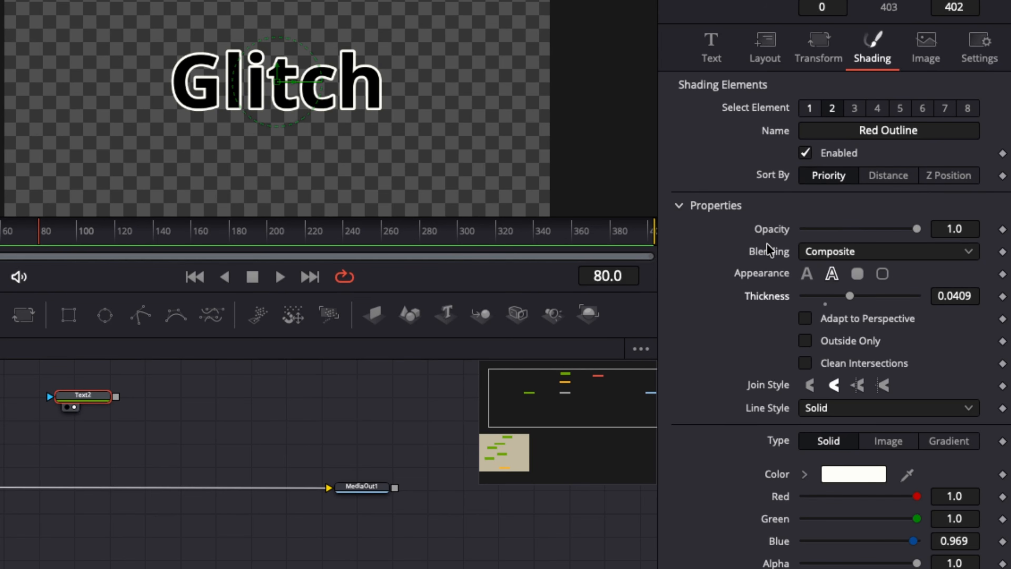
- Drive the Red Outline's Opacity with the expression random(0.3, 1) and preview the flicker from the start of the timeline
right_click(778, 235)
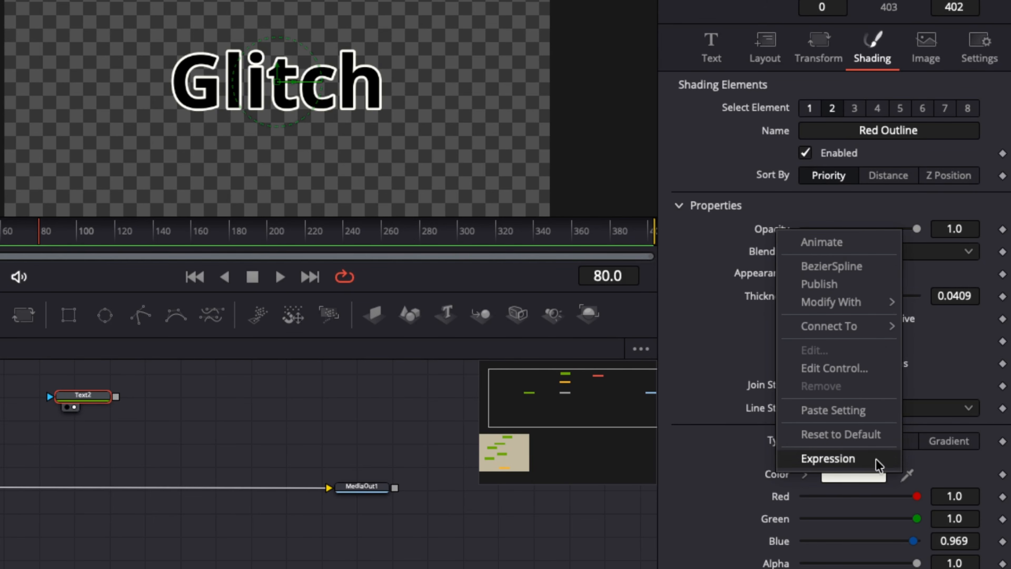
left_click(872, 460)
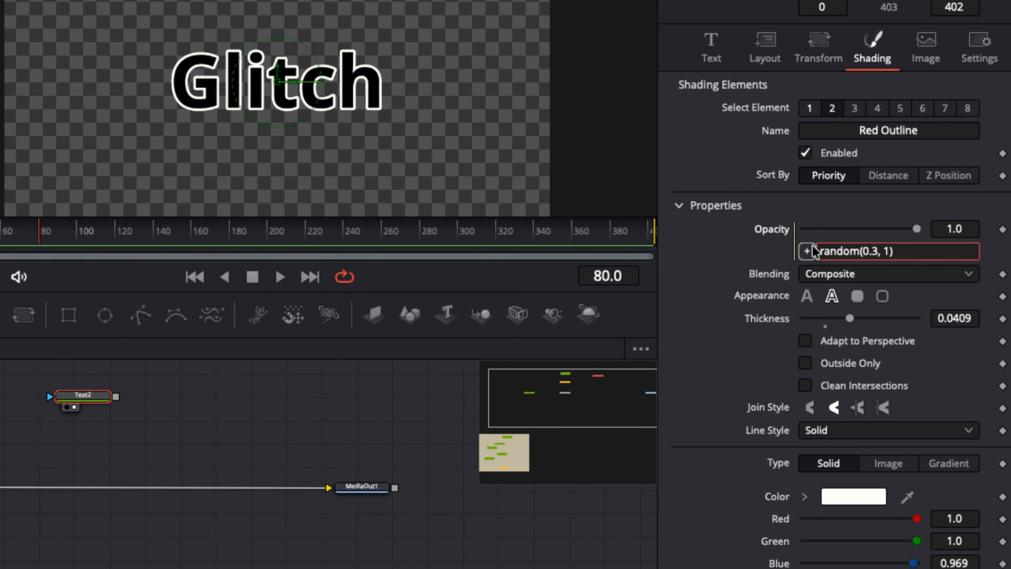
key("Tab")
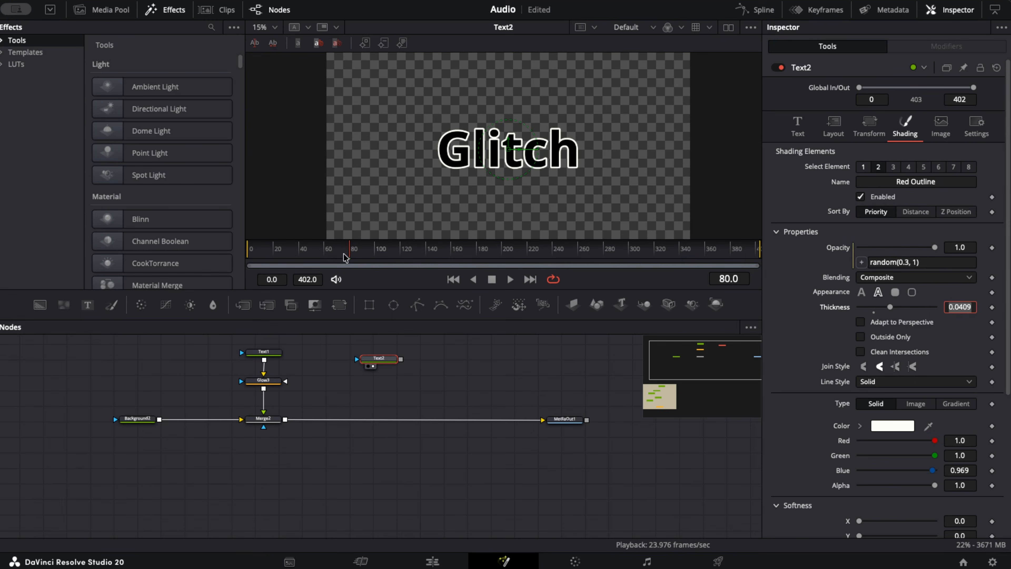
left_click_drag(344, 257, 241, 246)
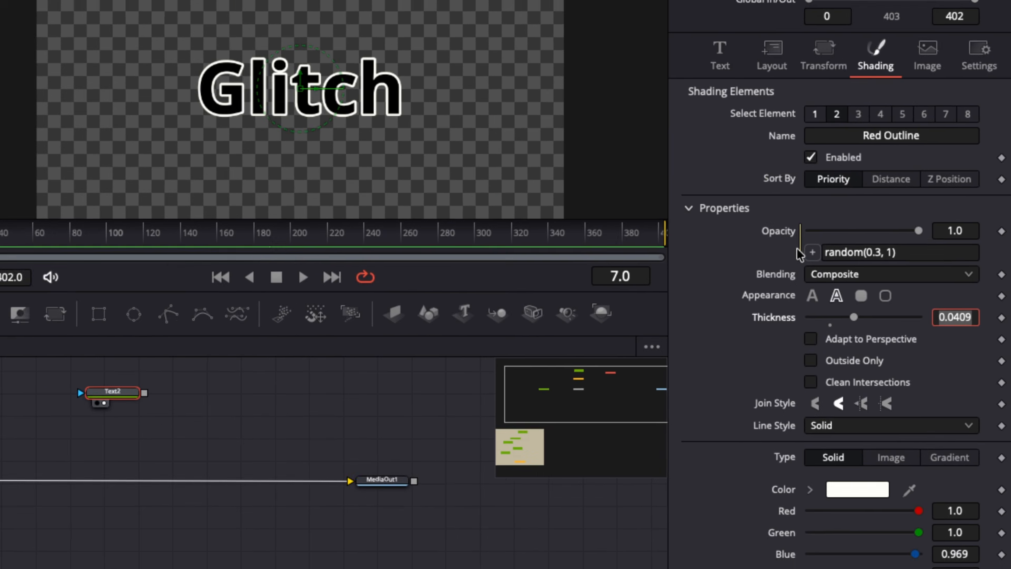
- Remove the Red Outline's Opacity expression, then thin the outline to 0.0142 and disable it
right_click(850, 262)
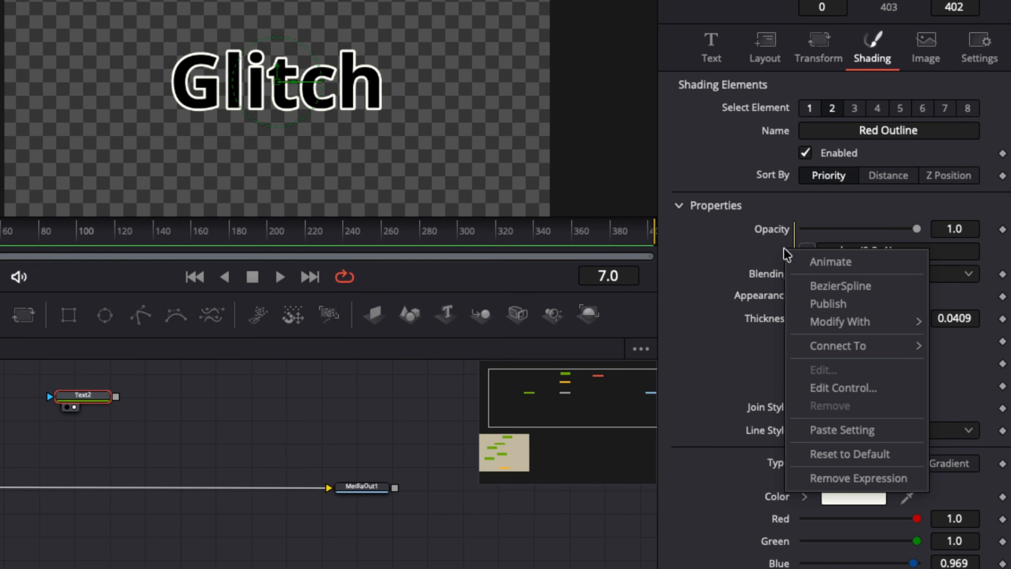
left_click(856, 477)
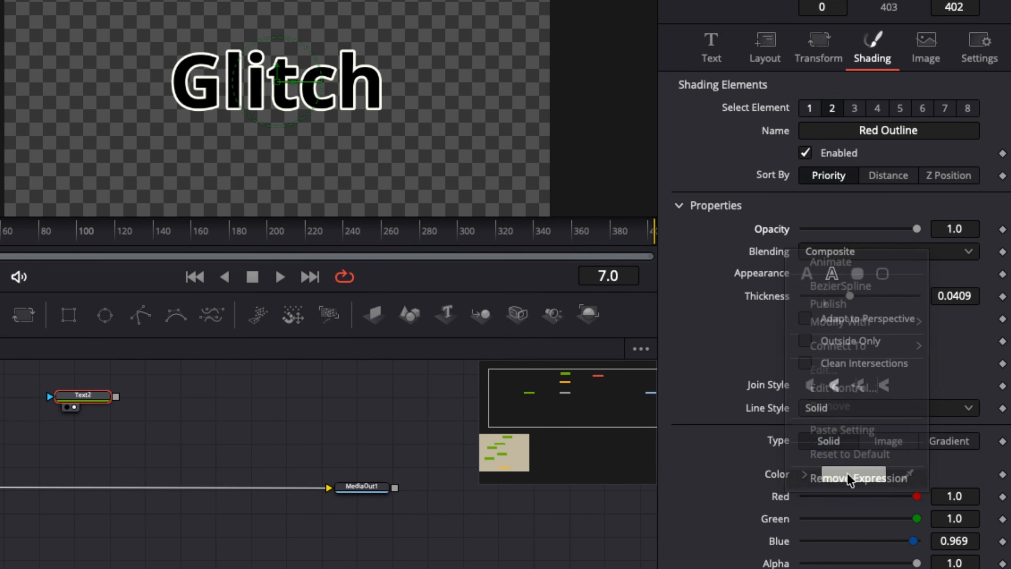
left_click_drag(850, 295, 820, 297)
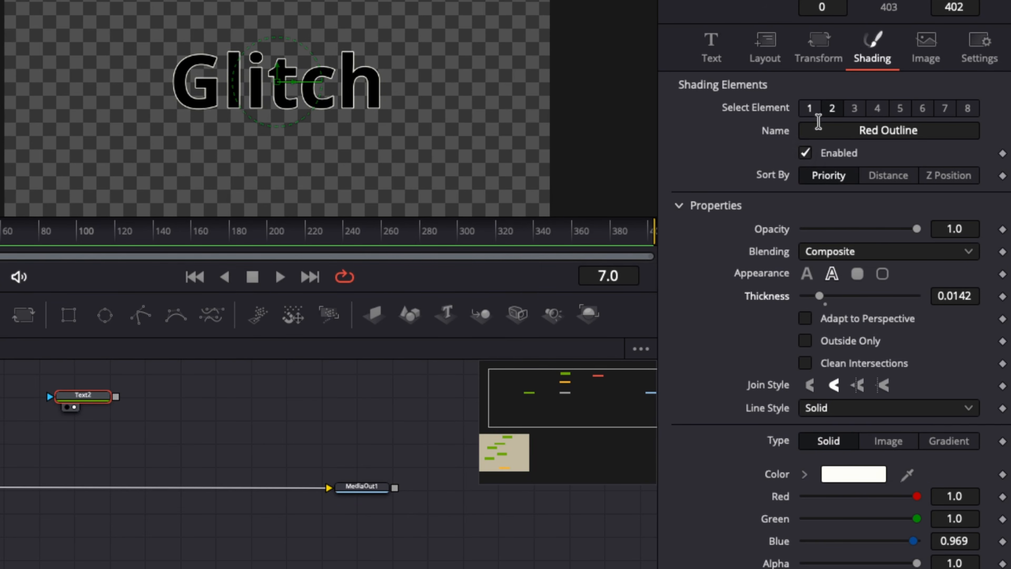
left_click(805, 154)
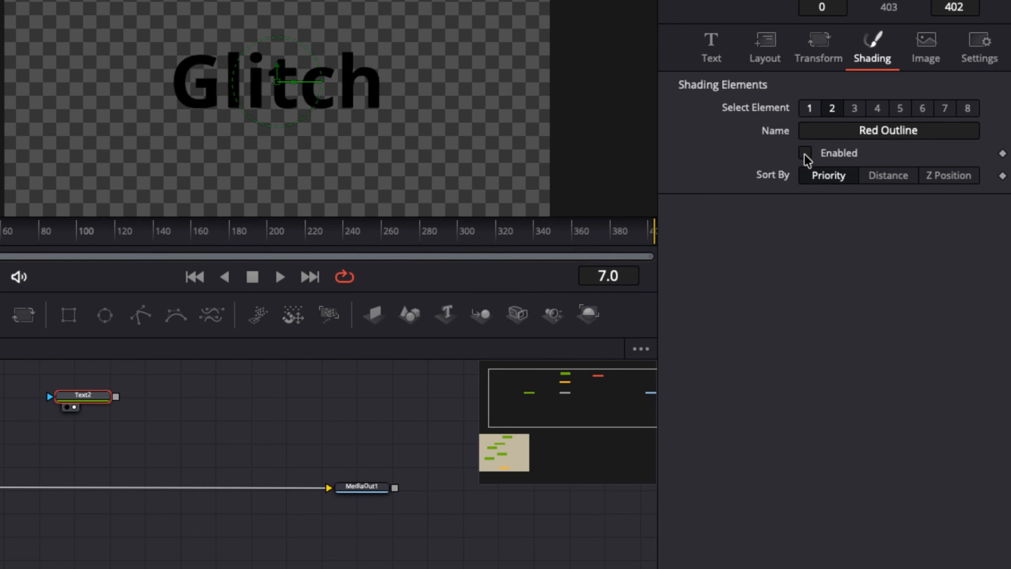
- Restore the first shading element's fill to white by setting red, green and blue to 1.0
left_click(810, 109)
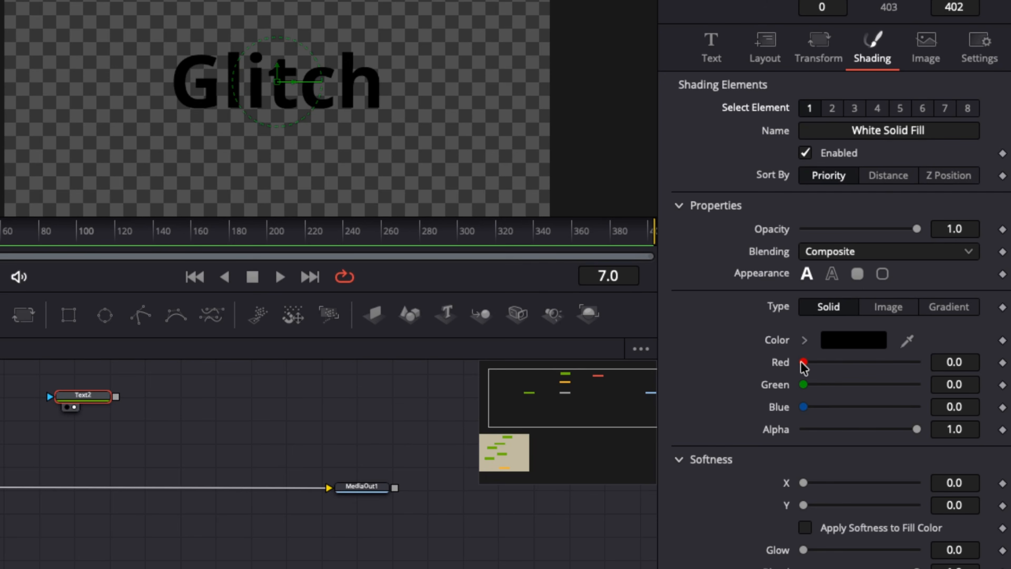
left_click_drag(803, 361, 917, 362)
left_click_drag(804, 385, 913, 384)
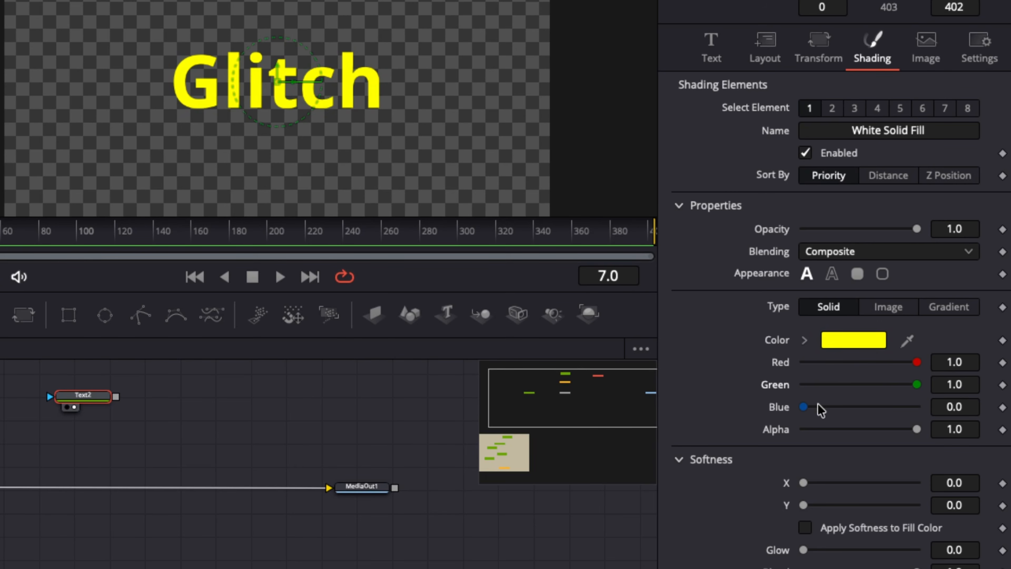
left_click_drag(828, 414, 947, 424)
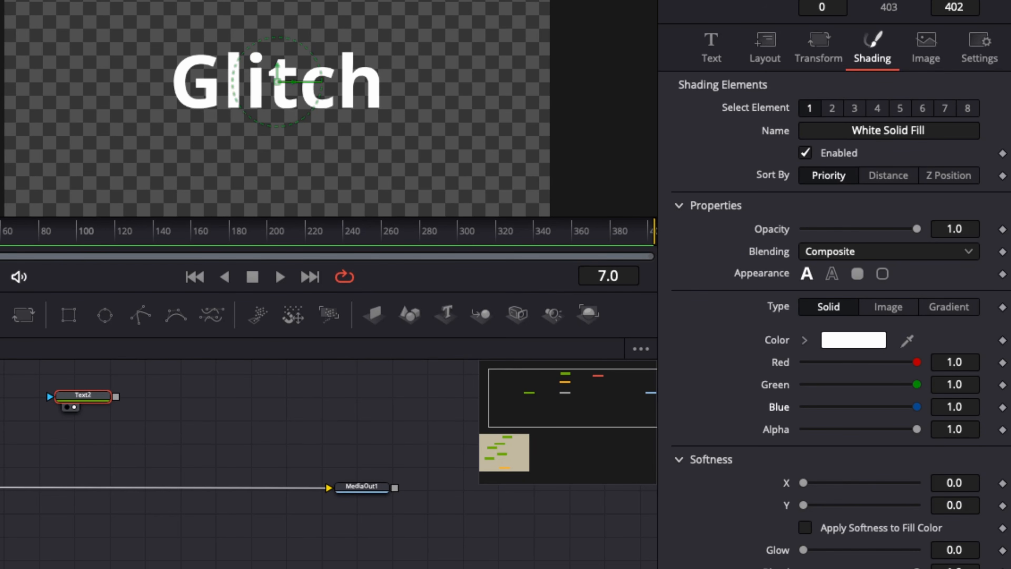
- Give the white fill's Opacity the expression 0.85 + sin(time * 0.5) * 0.05 + random(-0.05,0.05, floor(time/6)) and play the animation
right_click(775, 236)
left_click(825, 458)
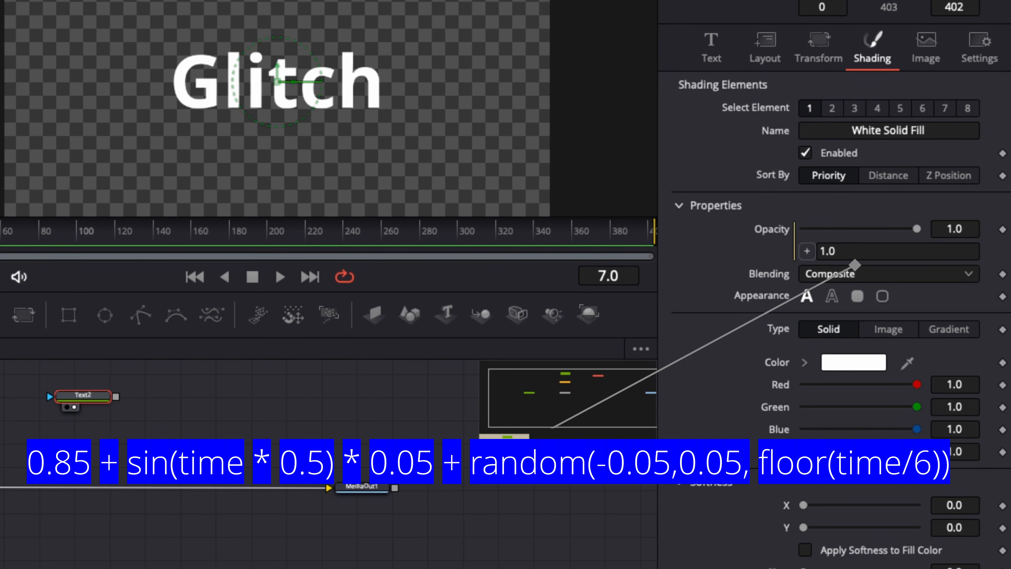
key("BackSpace")
type("0.85 + sin(time * 0.5) * 0.05 + random(-0.05,0.05, floor(time/6))")
key("Tab")
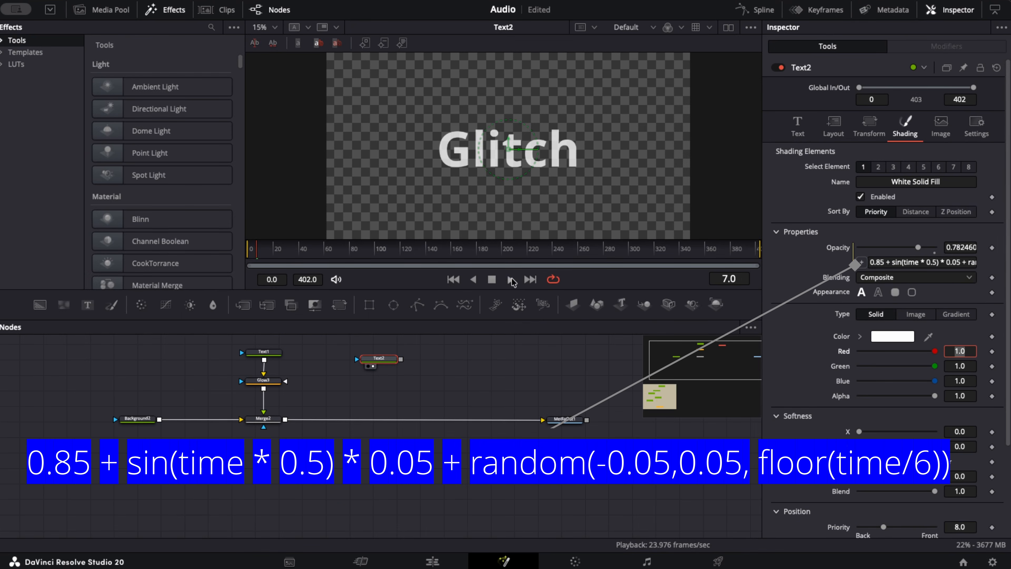
left_click(511, 280)
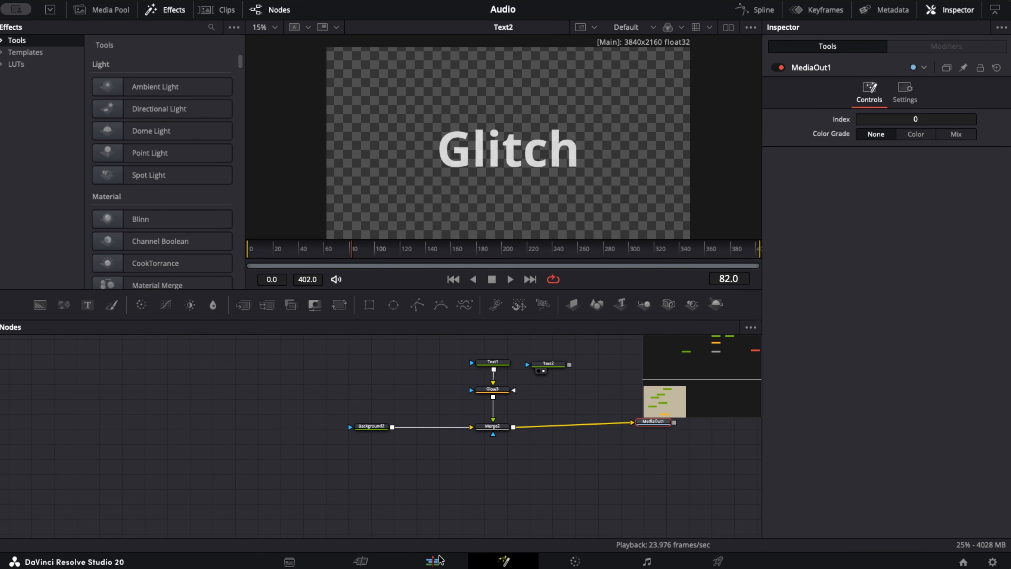
- On the Edit page, place the technology music track on audio track A1, aligned with the start of the Adjustment Clip
left_click(438, 560)
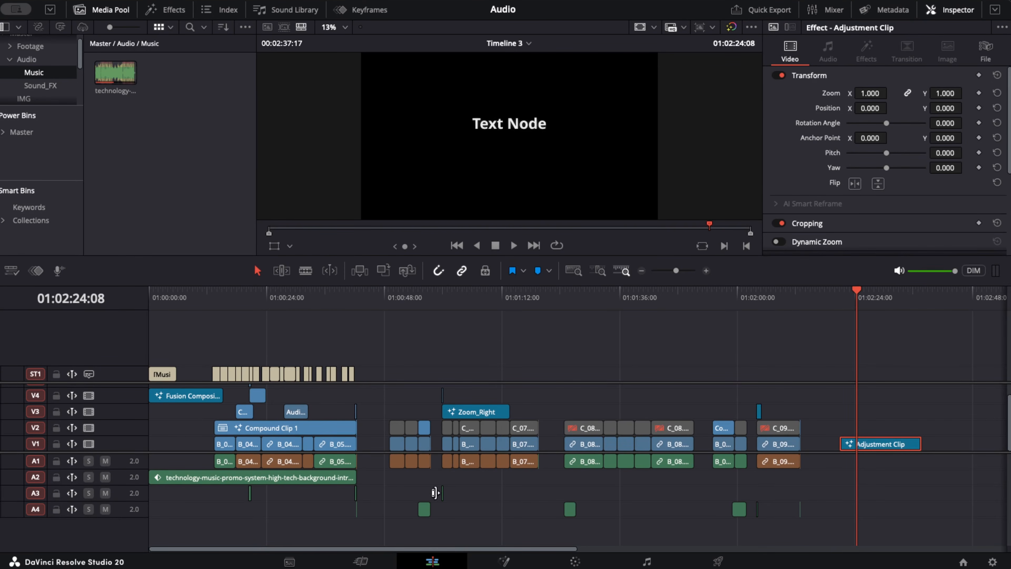
left_click(115, 72)
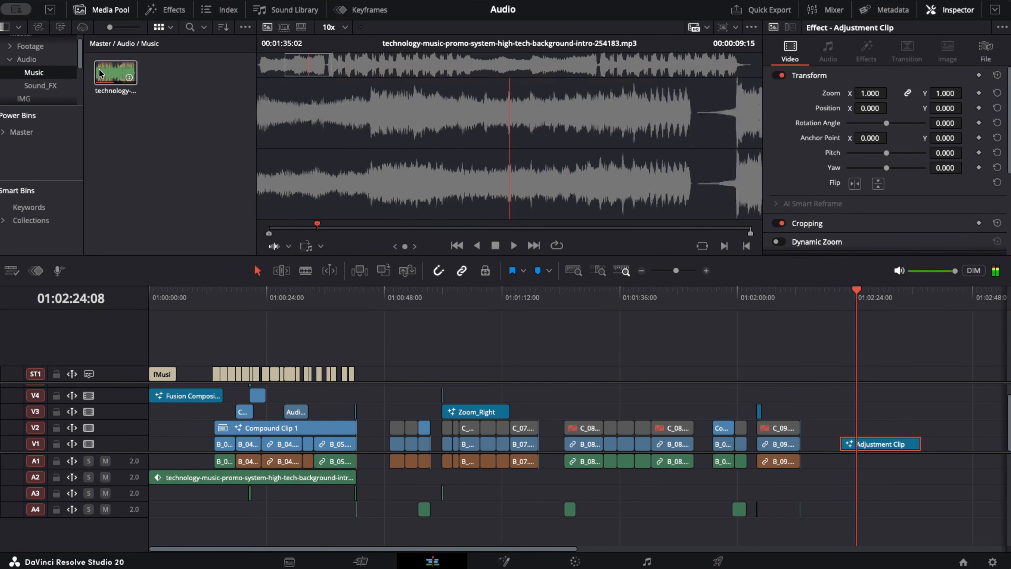
left_click_drag(106, 74, 843, 463)
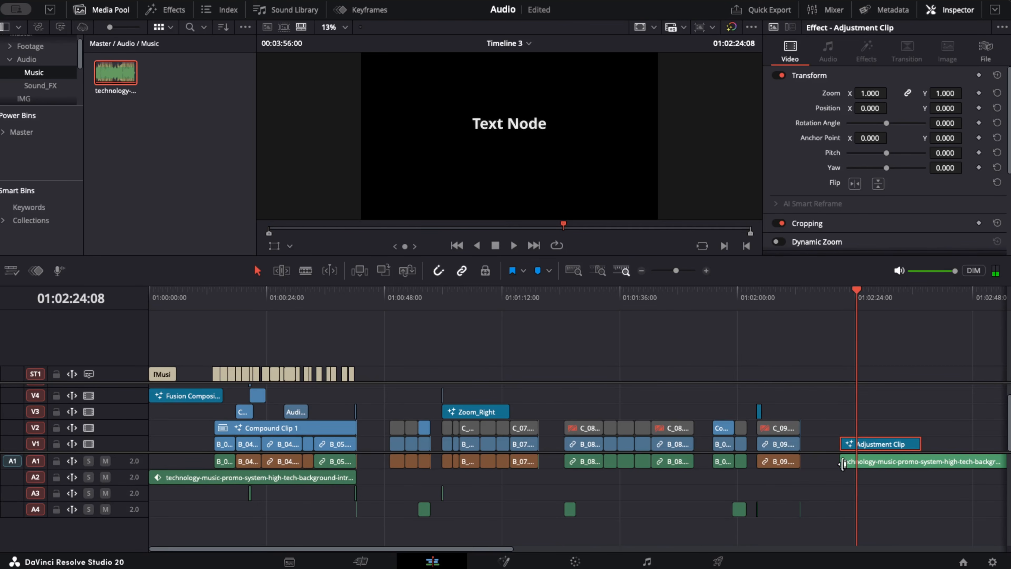
scroll(883, 445, "up", 3)
scroll(631, 447, "up", 3)
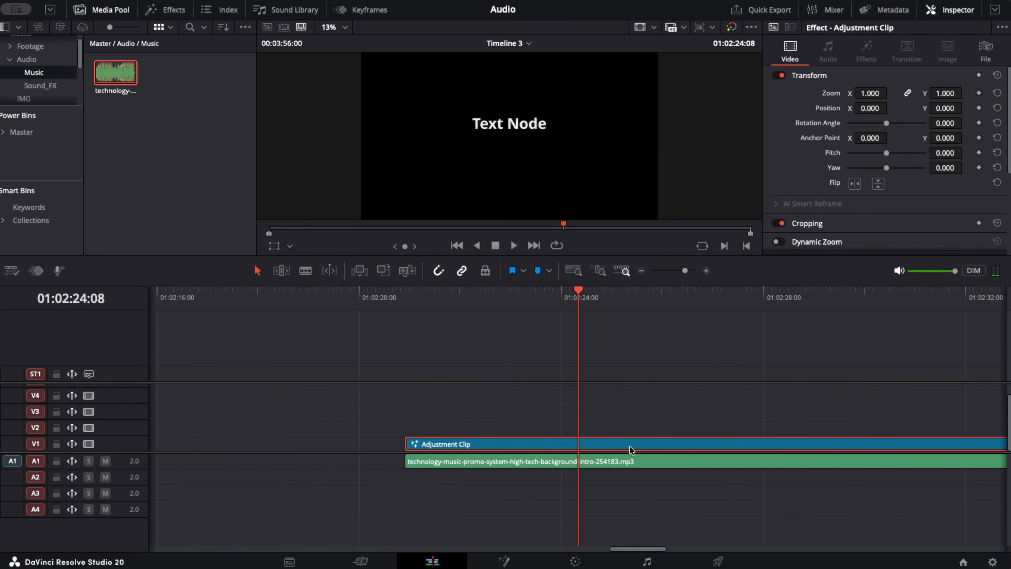
- Expand audio track A1 to show the waveform and turn on Show Music Beats for the technology music clip
scroll(654, 468, "up", 3)
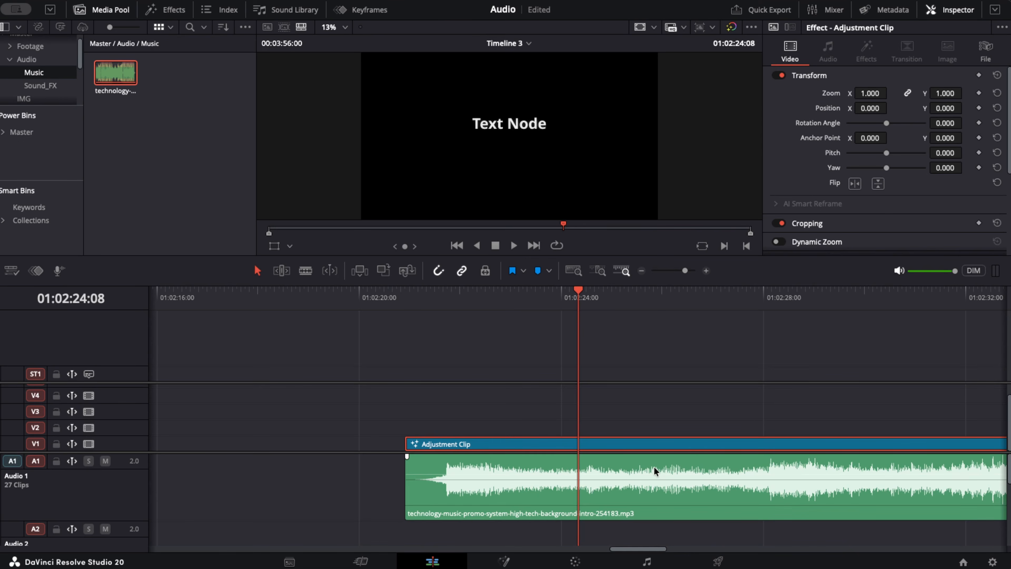
left_click(711, 494)
right_click(713, 494)
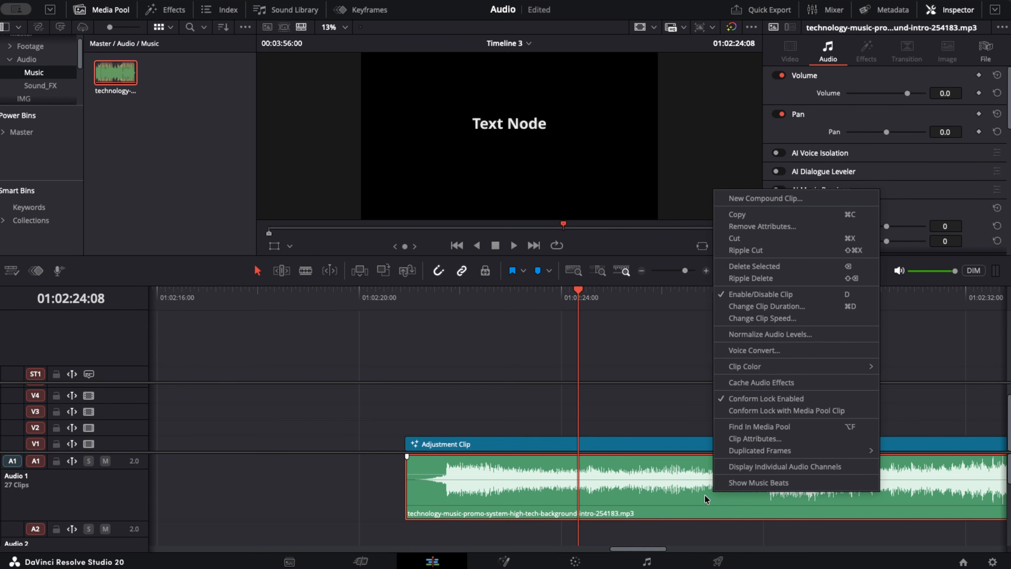
left_click(739, 483)
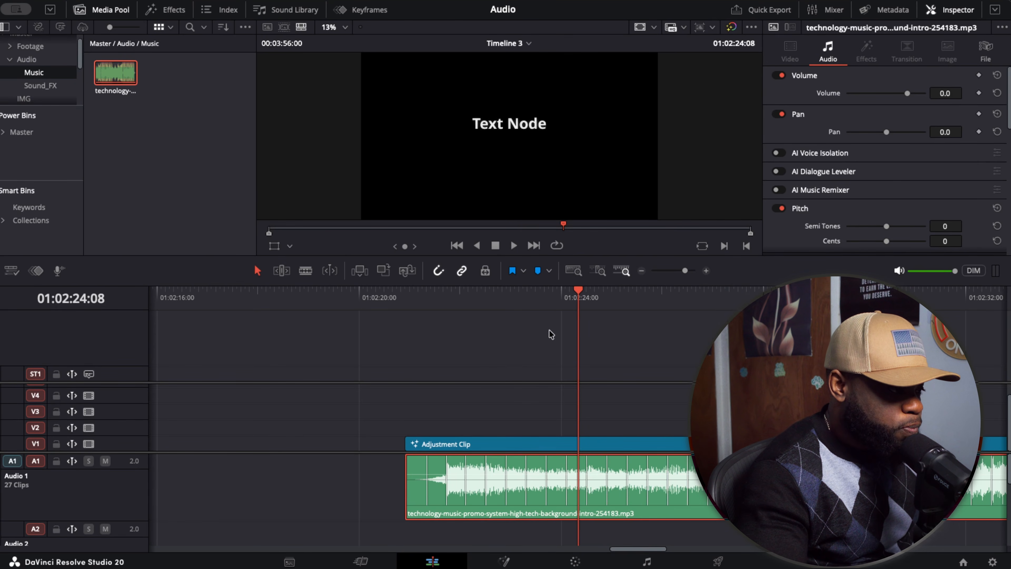
- Play the music briefly, then add a timeline marker on the beat at 01:02:28:02
left_click(513, 245)
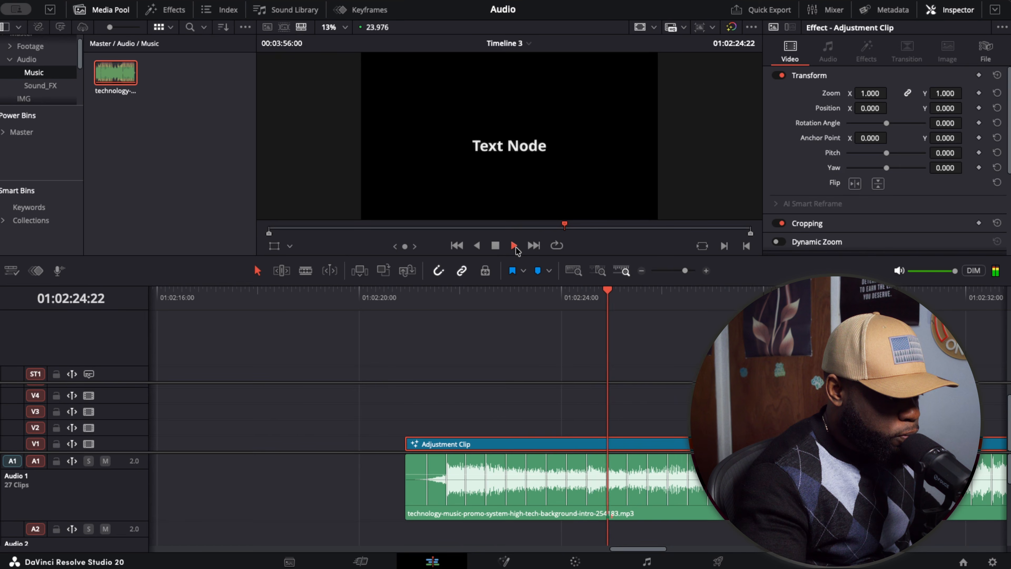
key("space")
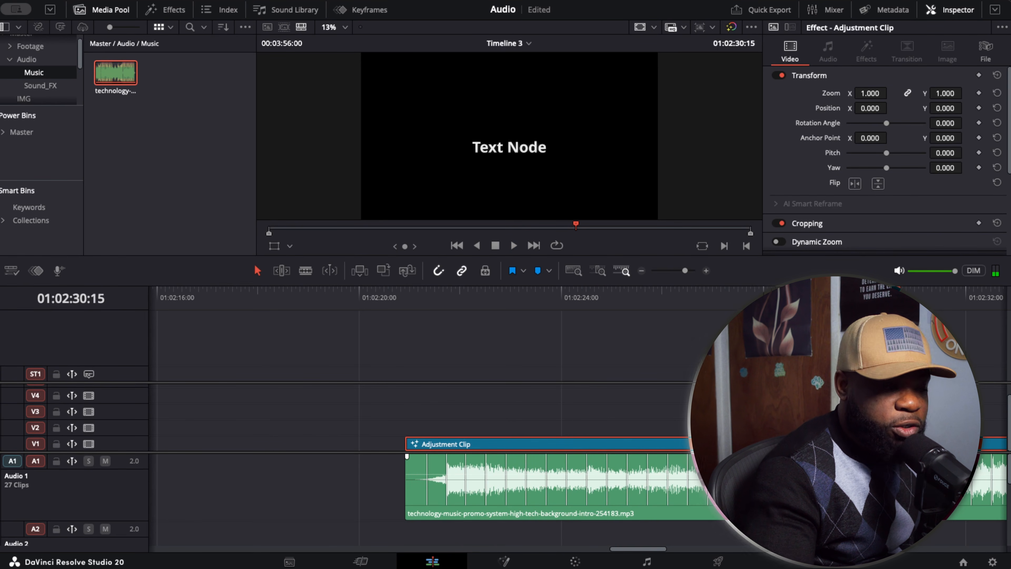
left_click(768, 298)
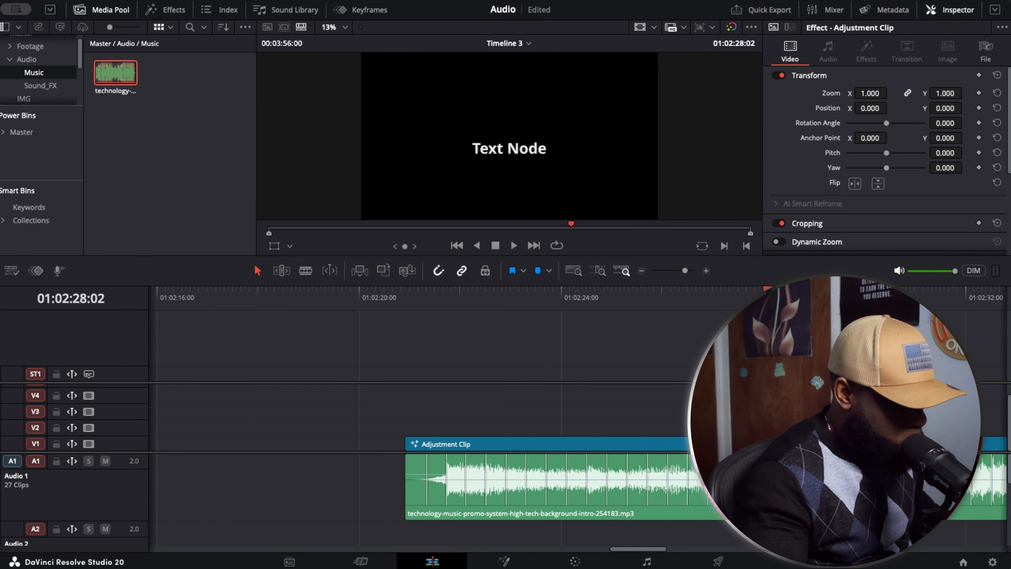
key("ctrl+m")
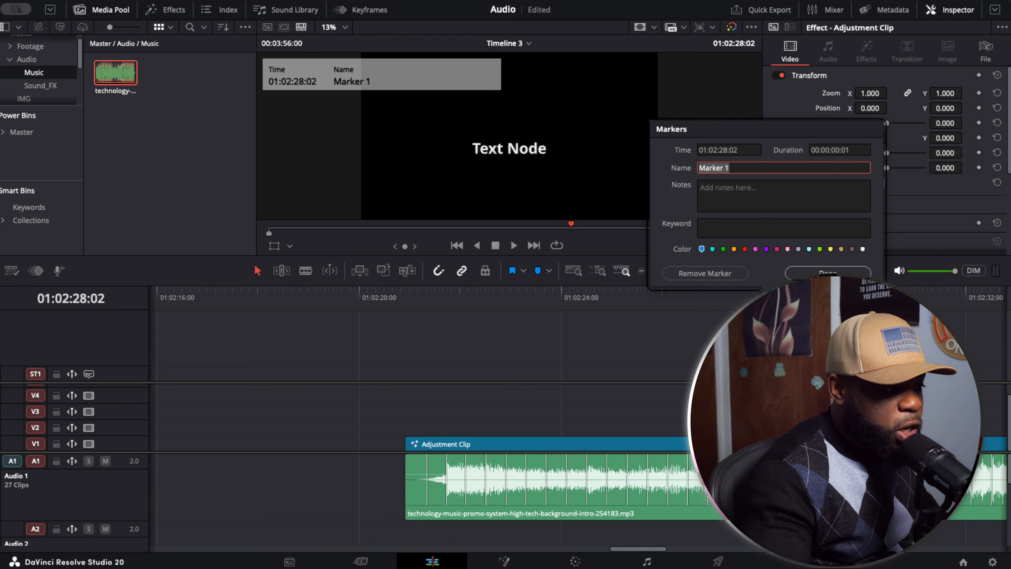
key("Return")
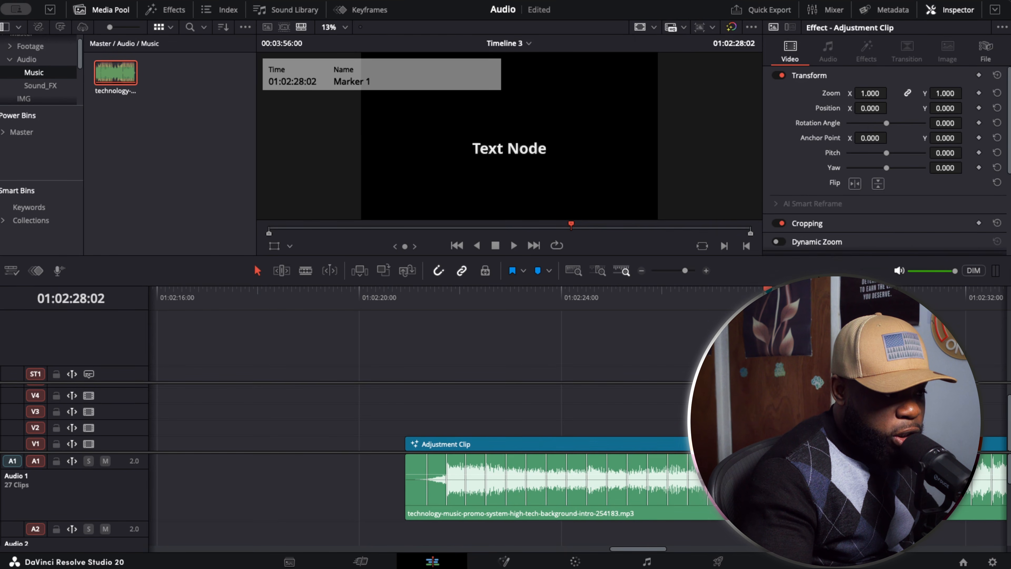
- Add timeline markers on the beats at 01:02:29:07 and 01:02:30:13, and another on a following beat
mouse_move(768, 298)
left_mouse_down()
mouse_move(840, 297)
mouse_move(808, 298)
mouse_move(829, 298)
left_mouse_up()
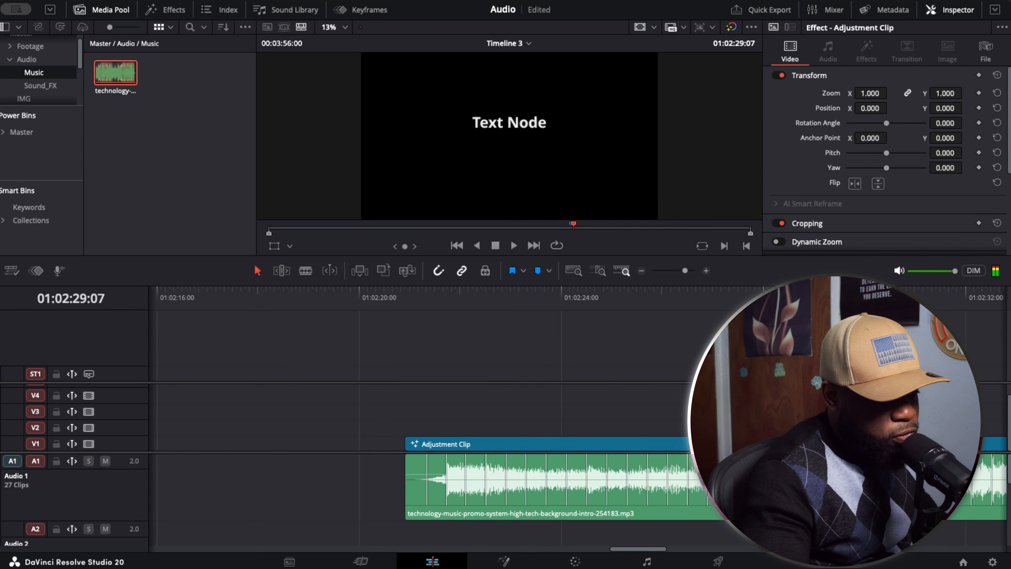
key("m")
key("m")
key("Return")
mouse_move(829, 305)
left_mouse_down()
mouse_move(871, 305)
mouse_move(841, 307)
mouse_move(892, 318)
left_mouse_up()
key("m")
key("m")
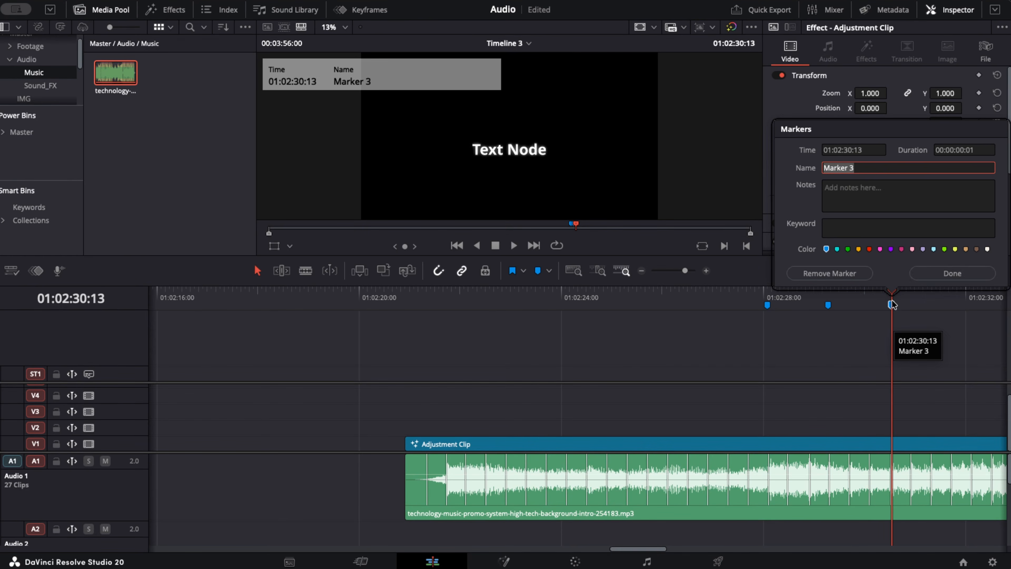
left_click(942, 272)
left_click_drag(895, 295, 949, 297)
key("m")
key("m")
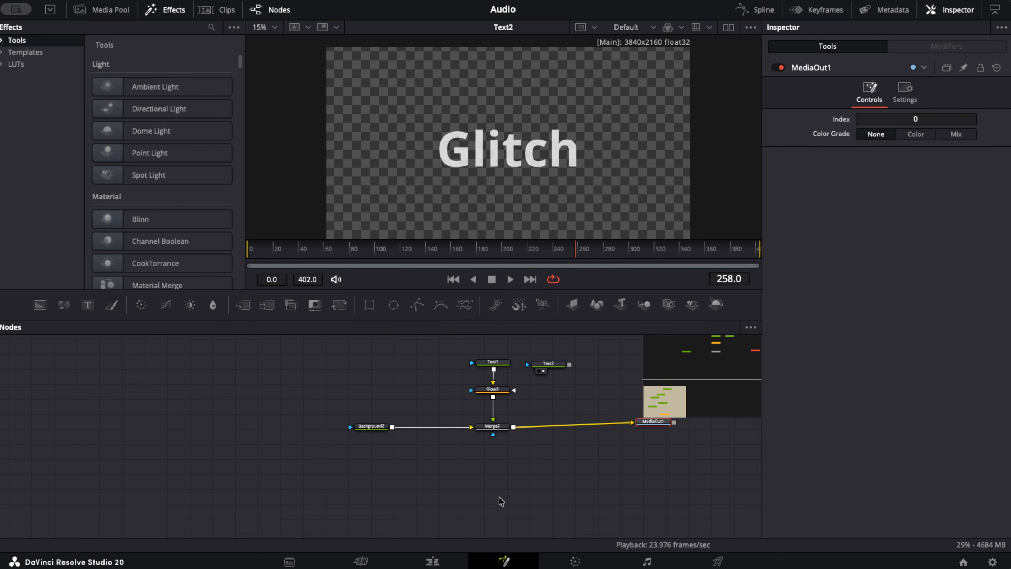
left_click(826, 11)
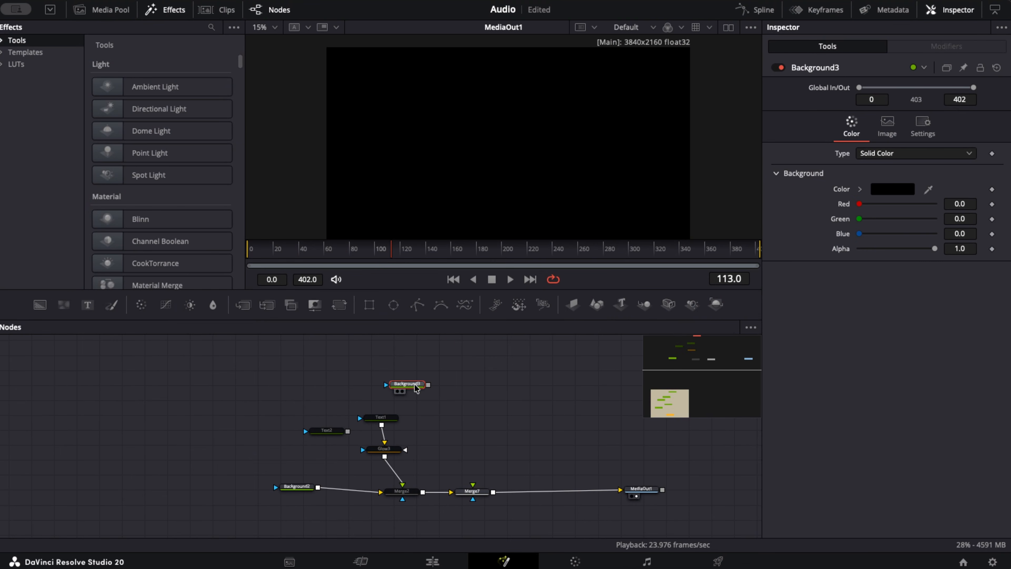
- Shift Background3 slightly, then add a Text+ node feeding a Glow node and connect the glow to Merge7's foreground
left_click_drag(416, 388, 420, 386)
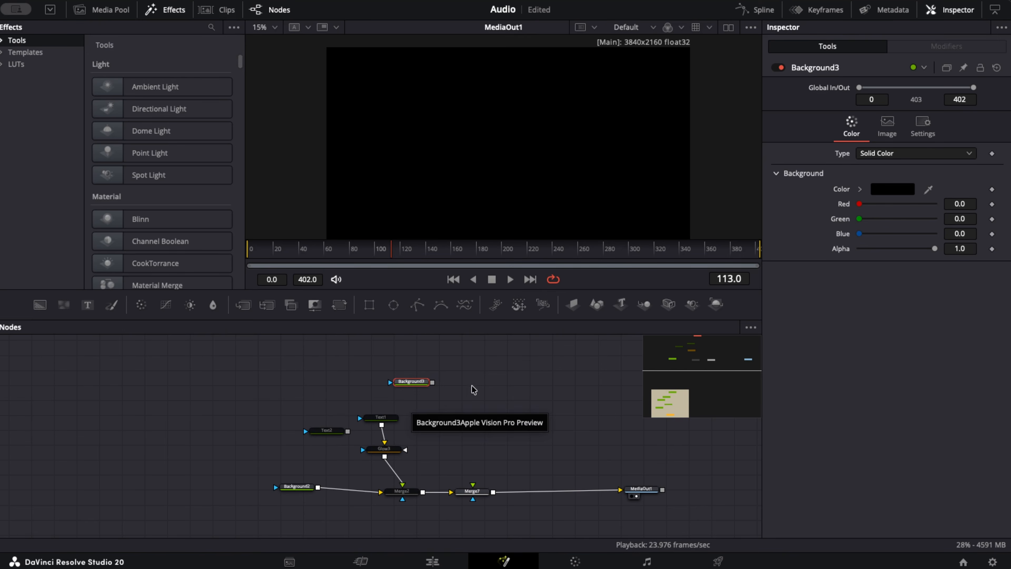
left_click(86, 305)
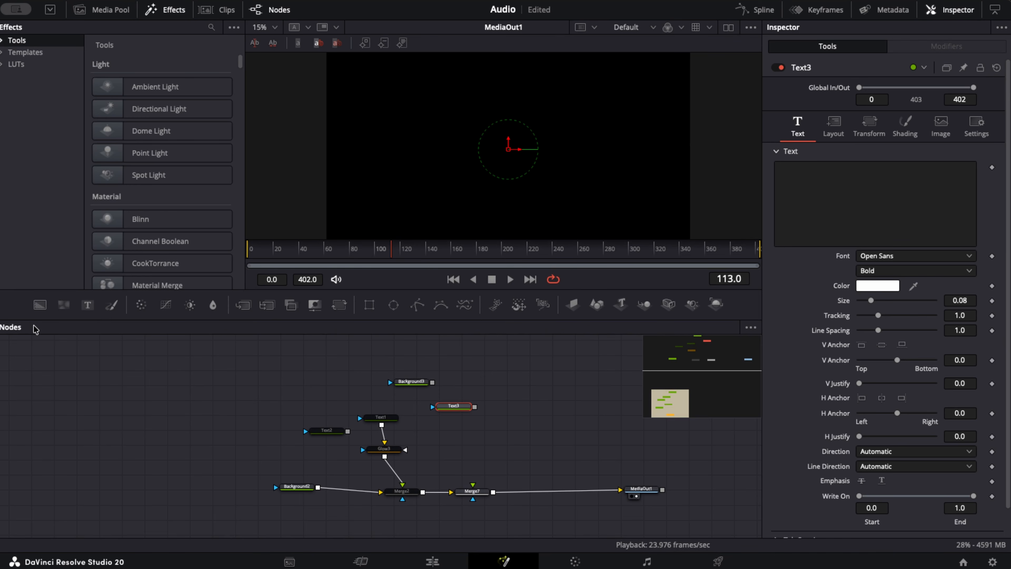
key("shift+space")
left_click(732, 440)
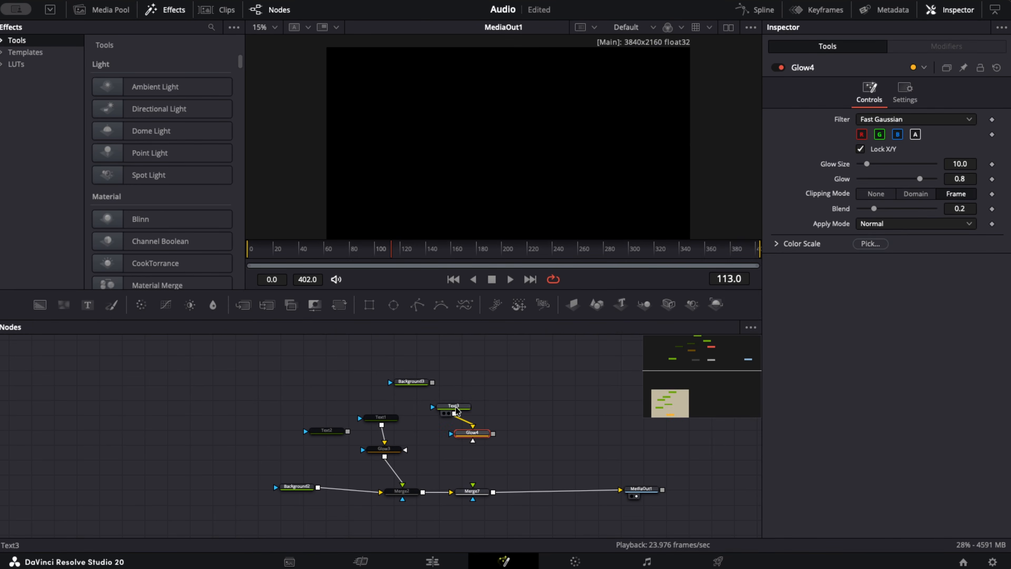
left_click_drag(496, 435, 474, 484)
- Place the new Text3 node above its glow and enter Parameter as its text
left_click(471, 390)
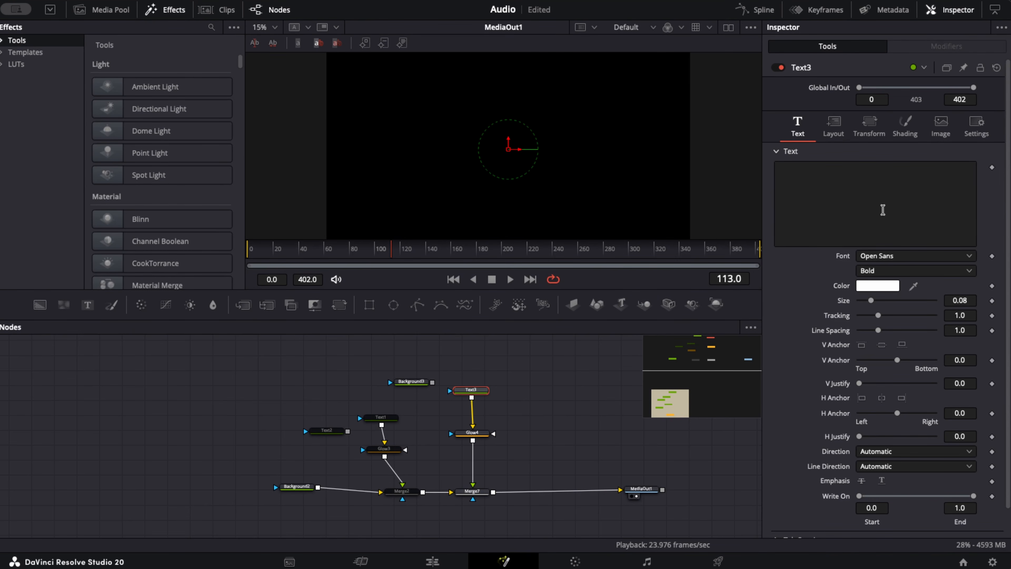
left_click(833, 213)
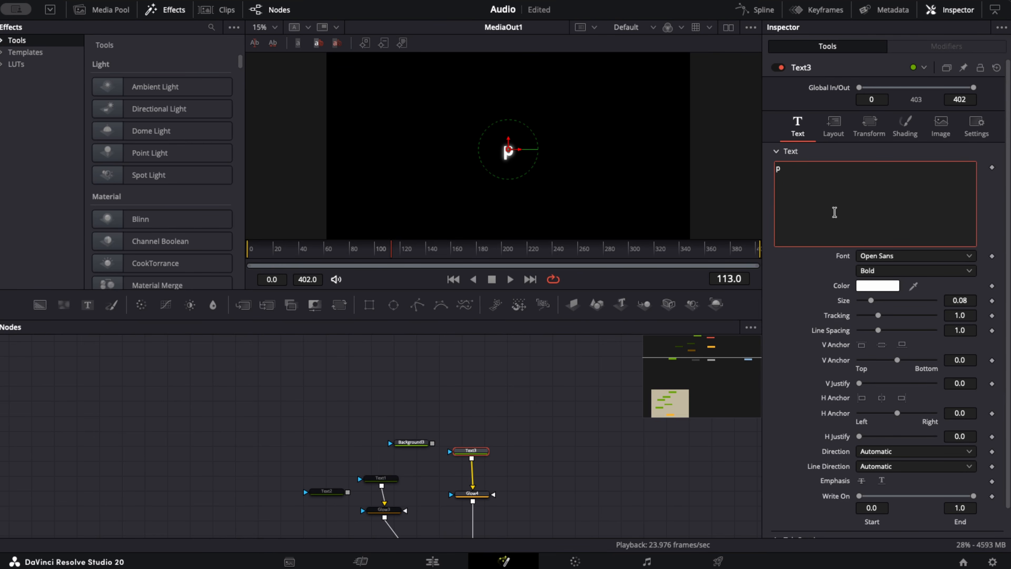
type("Parameter")
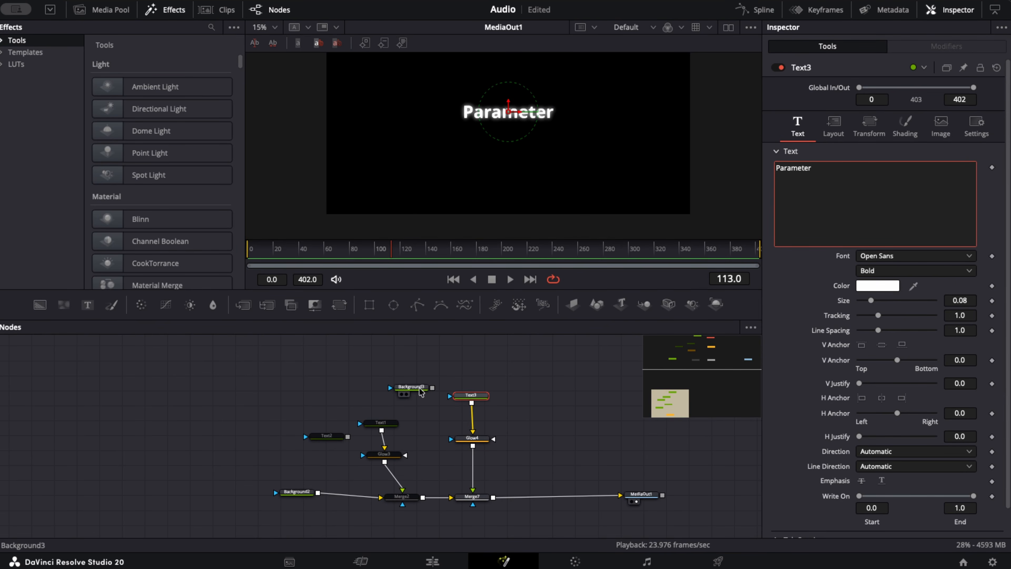
- Add a User-page number control named Audio Level to Background3, with an allowed range of 0 to 2 and SliderControl input, and try its slider
left_click(434, 368)
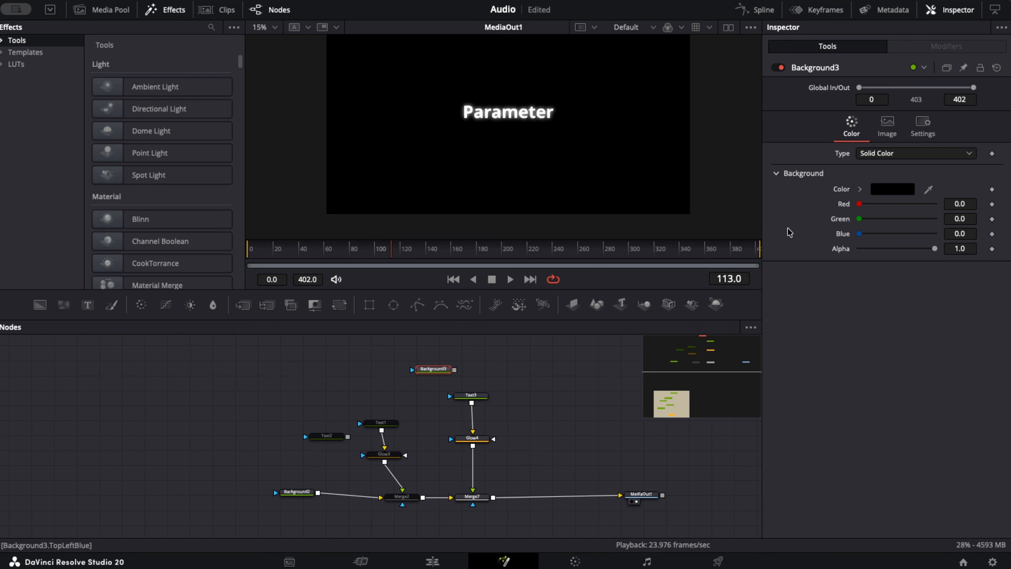
right_click(873, 257)
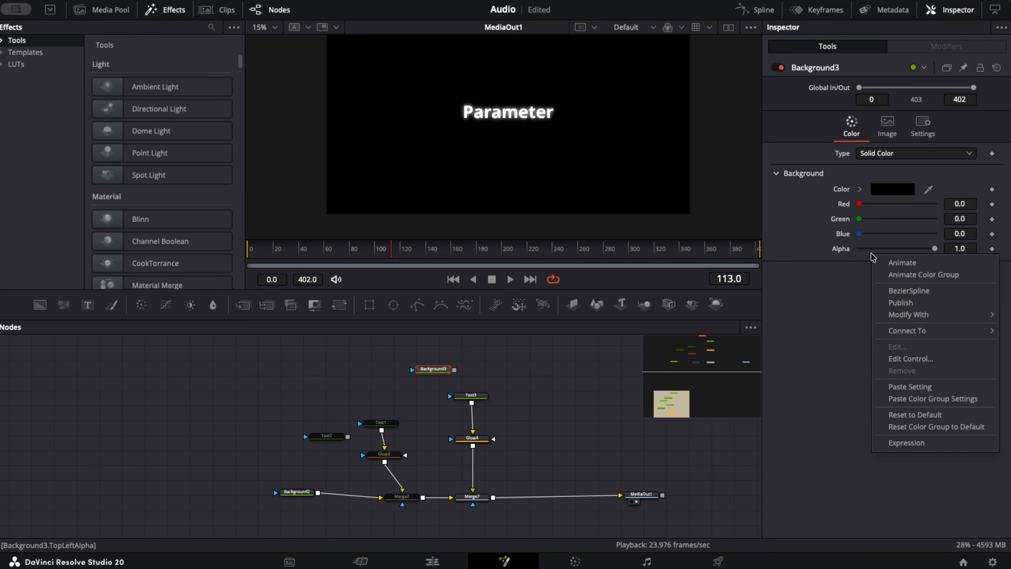
left_click(931, 360)
key("BackSpace")
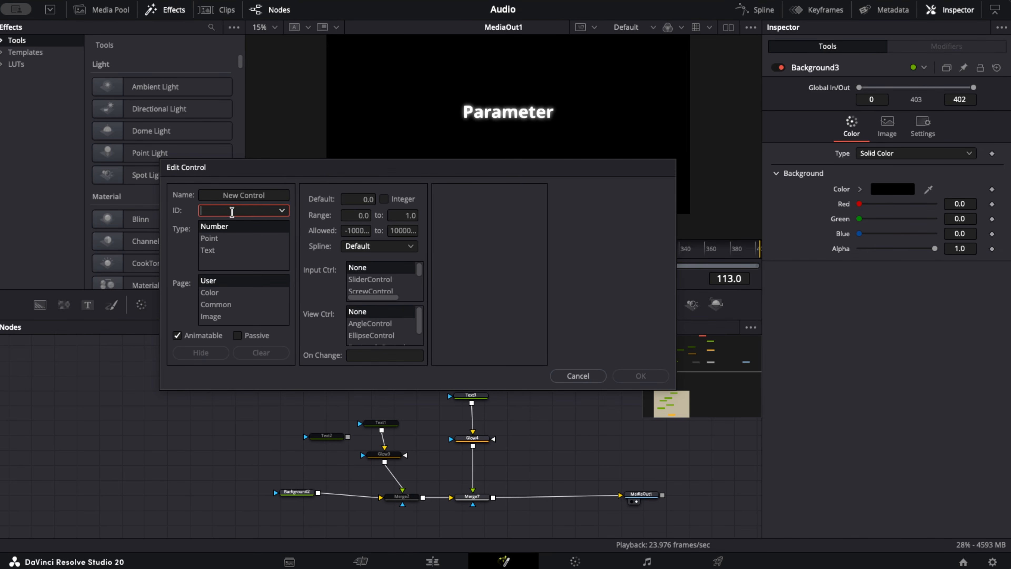
left_click(273, 194)
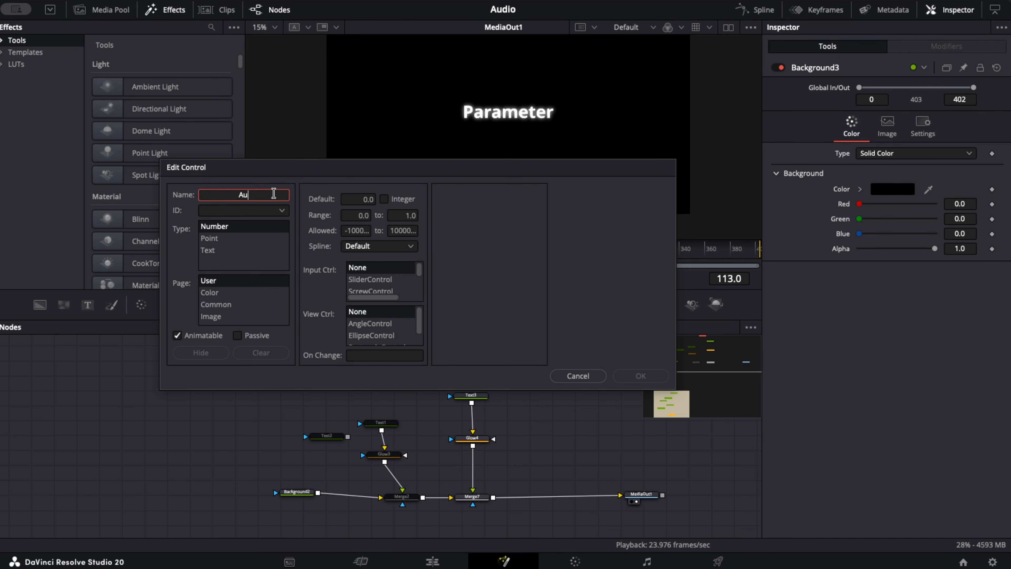
left_click(223, 240)
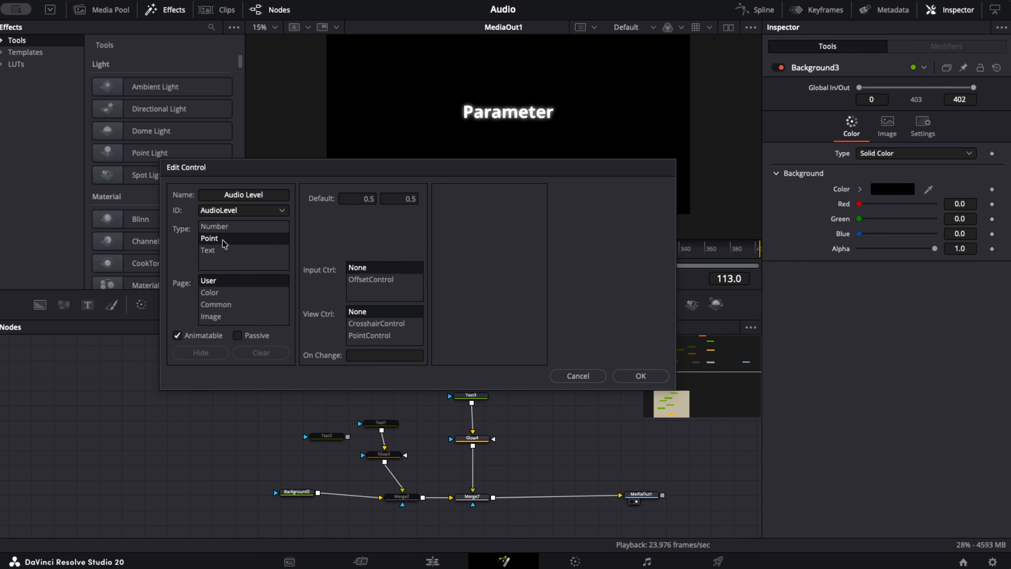
left_click(225, 229)
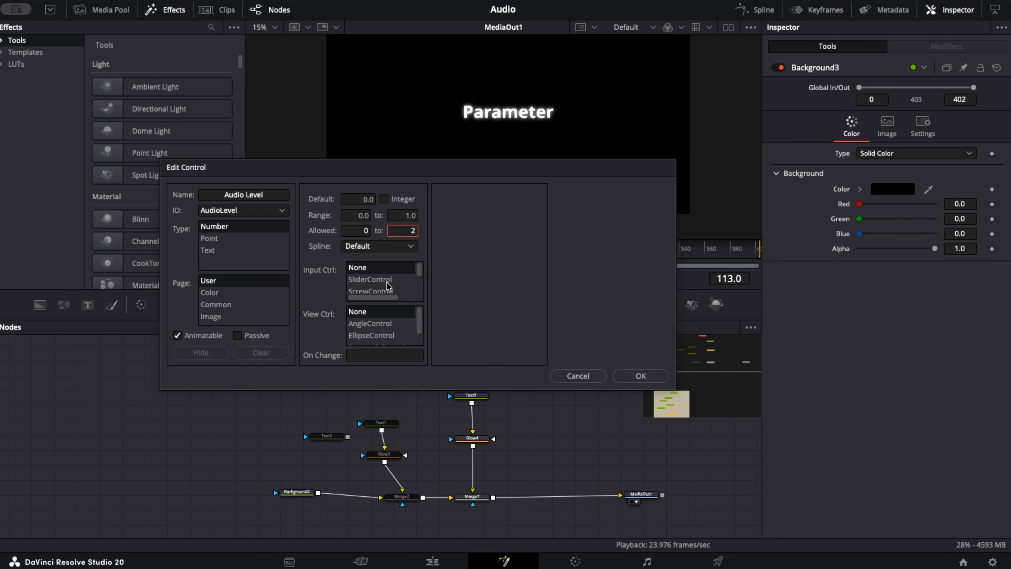
left_click(387, 284)
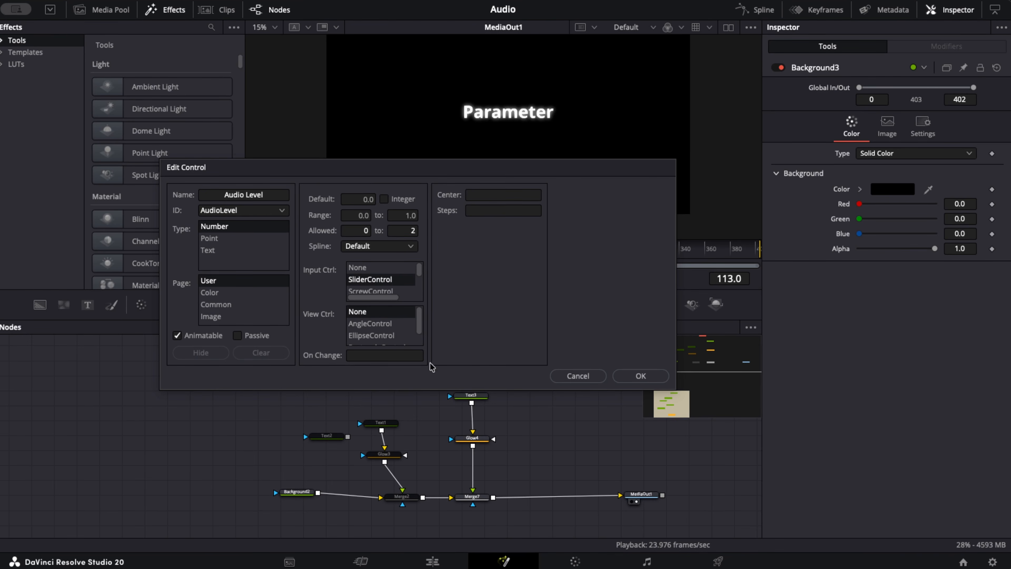
left_click(641, 375)
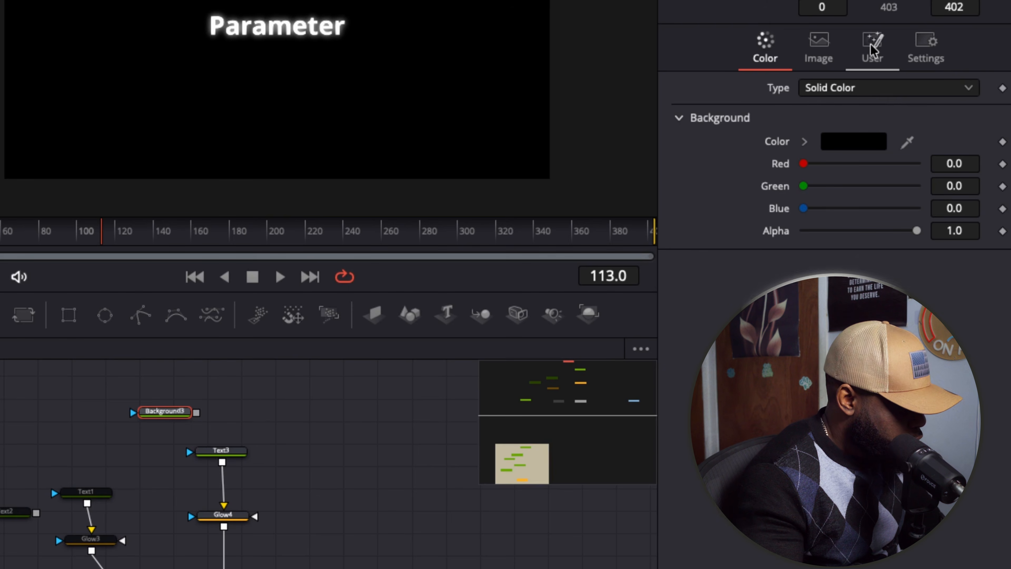
left_click(872, 51)
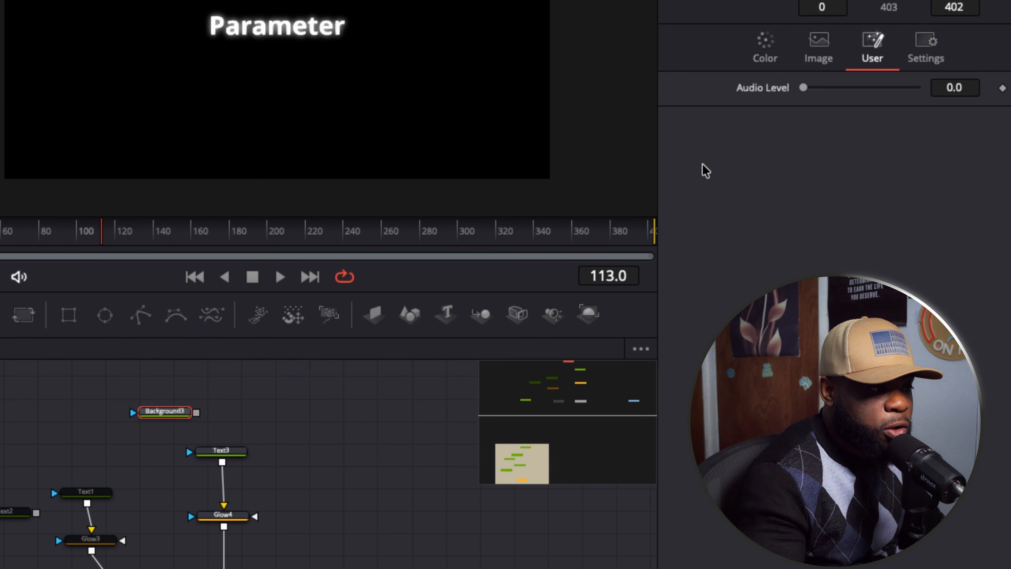
left_click_drag(804, 90, 797, 117)
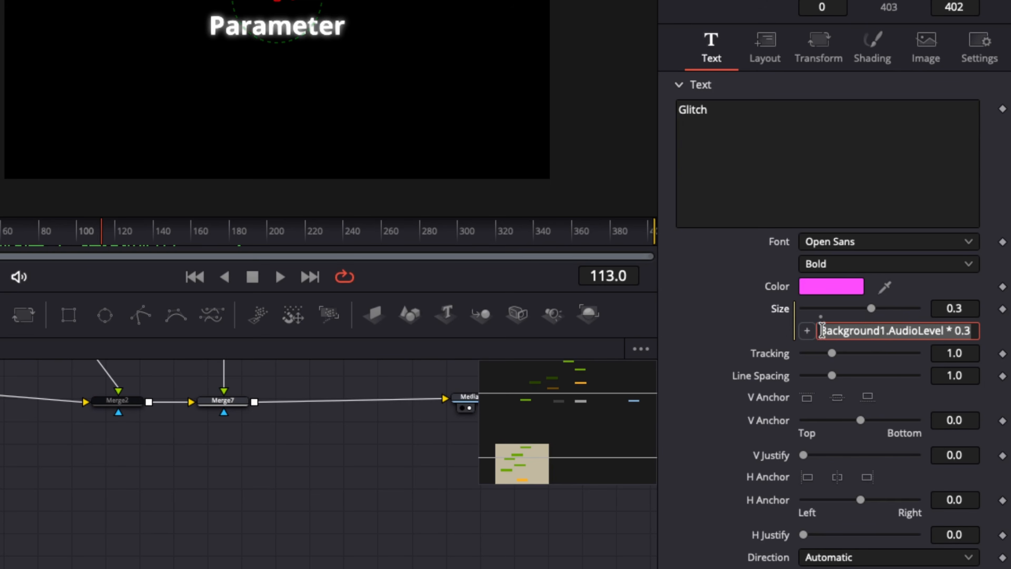
- Copy the Glitch text's Size expression to the Parameter text's Size and change it to Background3.AudioLevel * 0.3
right_click(876, 330)
left_click(913, 404)
scroll(434, 414, "up", 3)
scroll(433, 415, "up", 3)
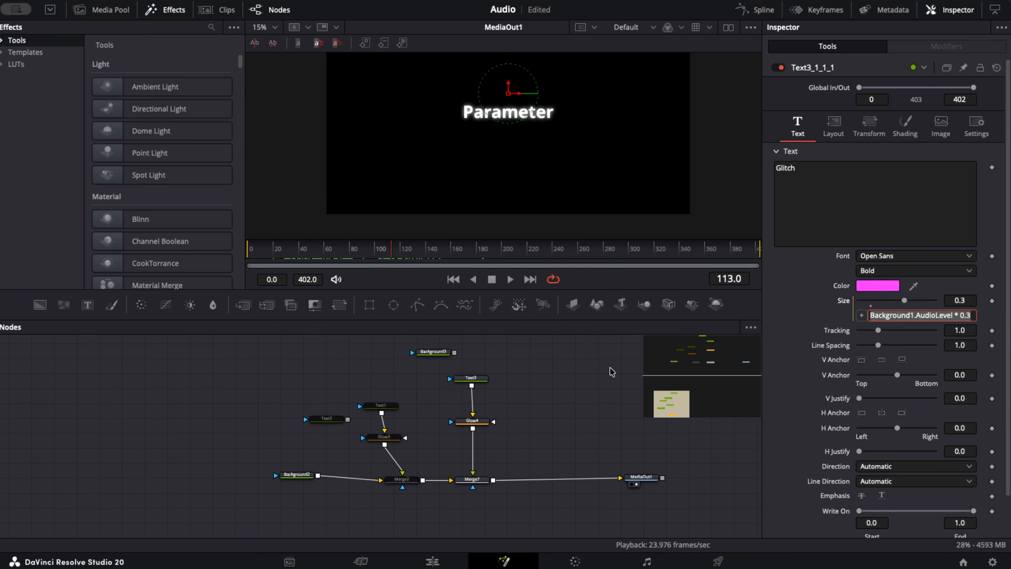
left_click(475, 382)
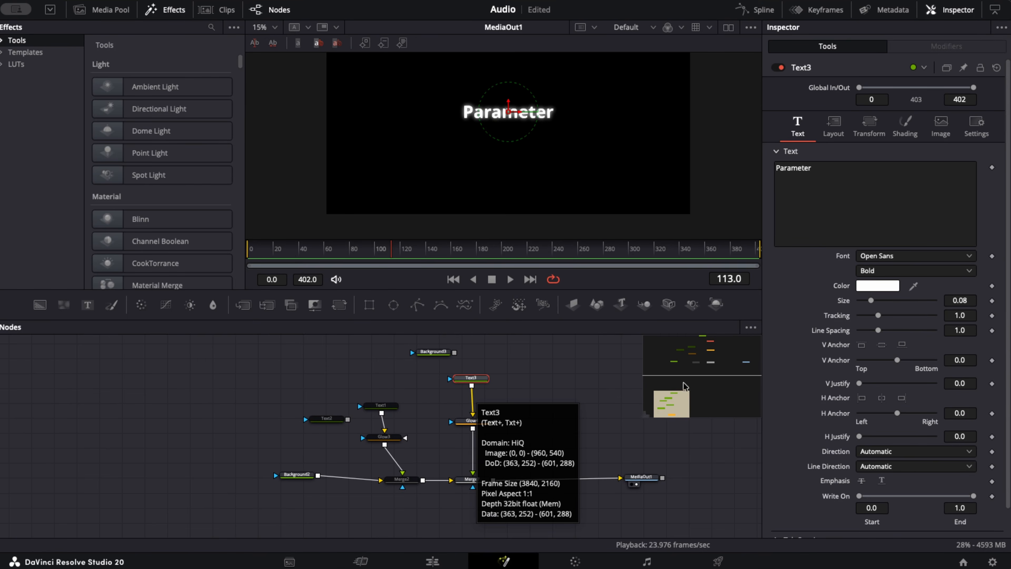
right_click(846, 301)
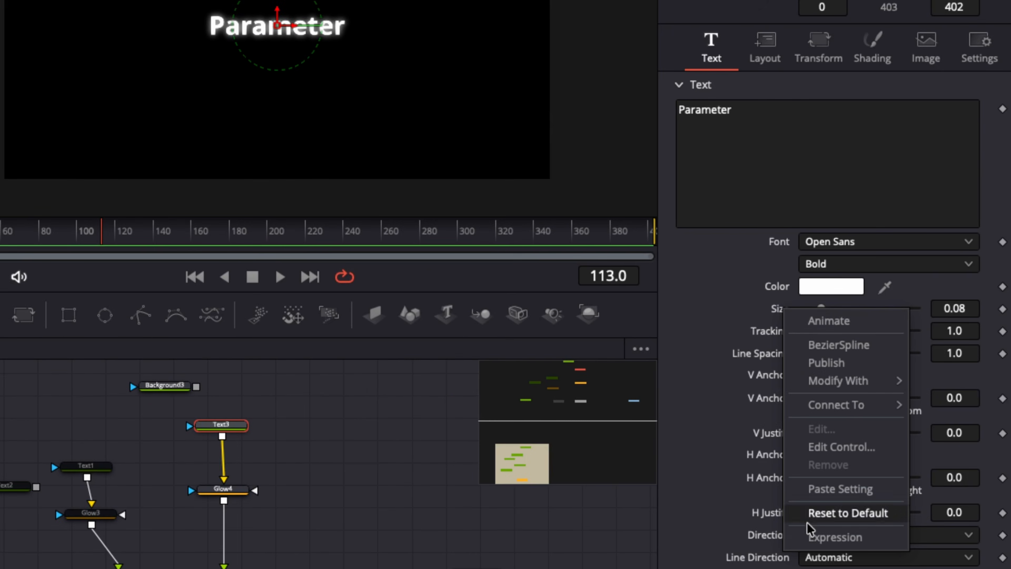
left_click(822, 520)
triple_click(867, 328)
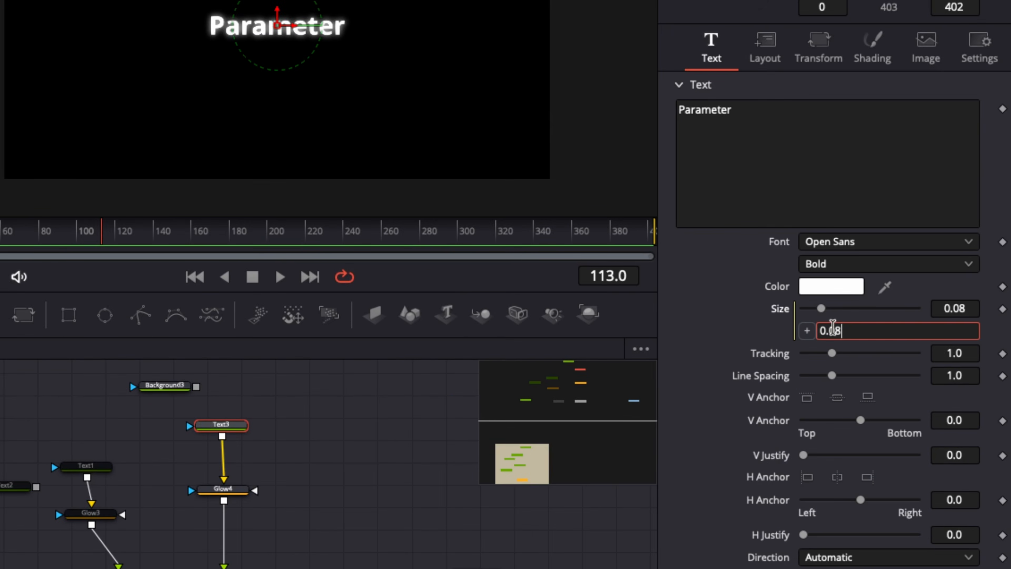
key("ctrl+v")
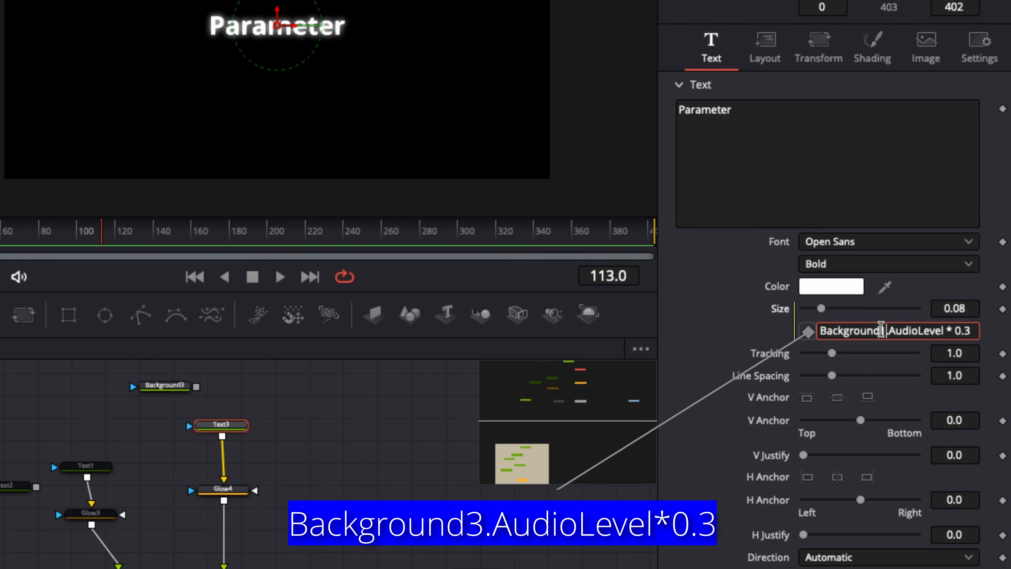
key("BackSpace")
type("3")
key("Tab")
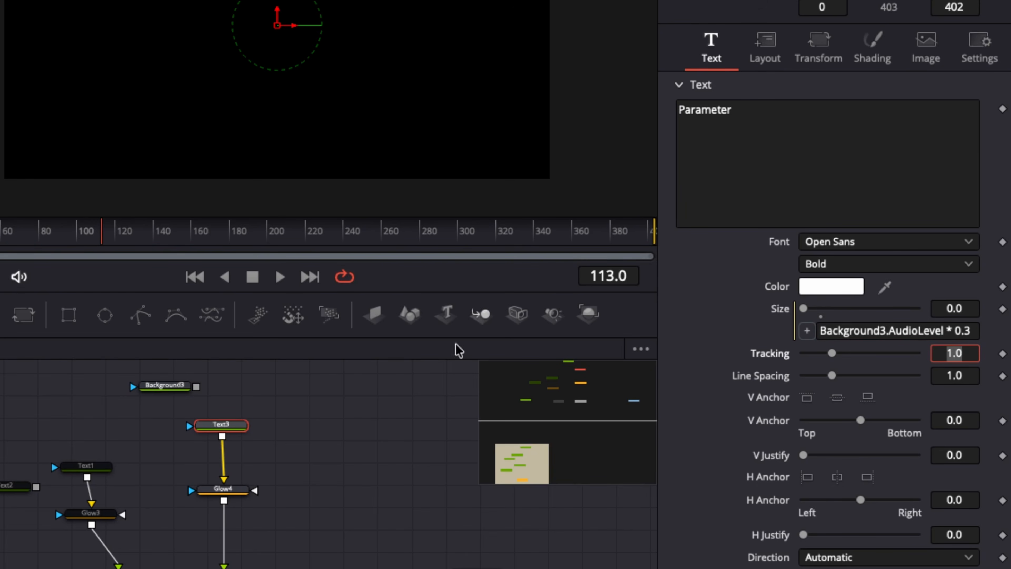
- Raise Background3's Audio Level to about 0.58 and check the linked Size value on Text3
left_click(176, 385)
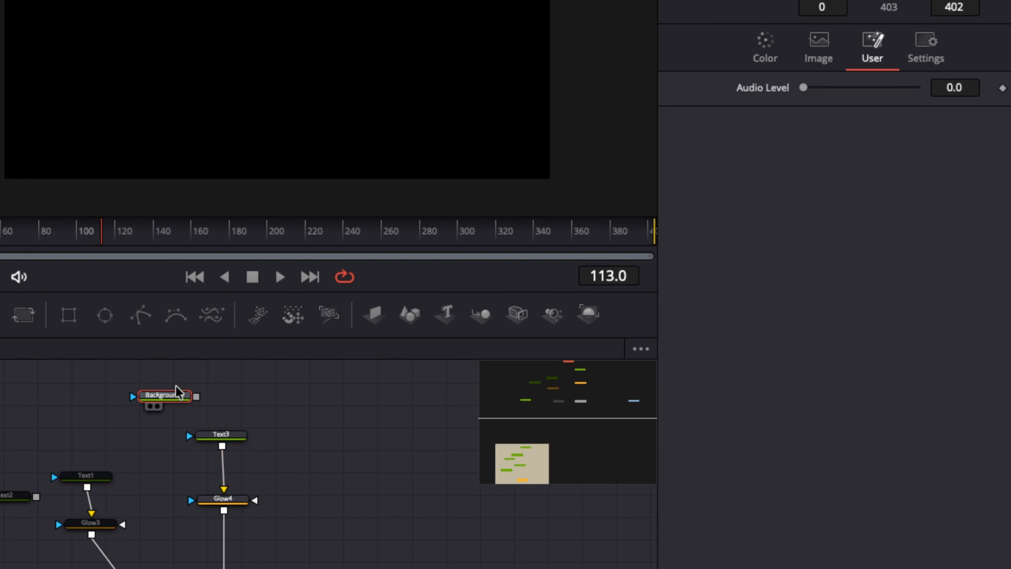
left_click_drag(802, 92, 837, 108)
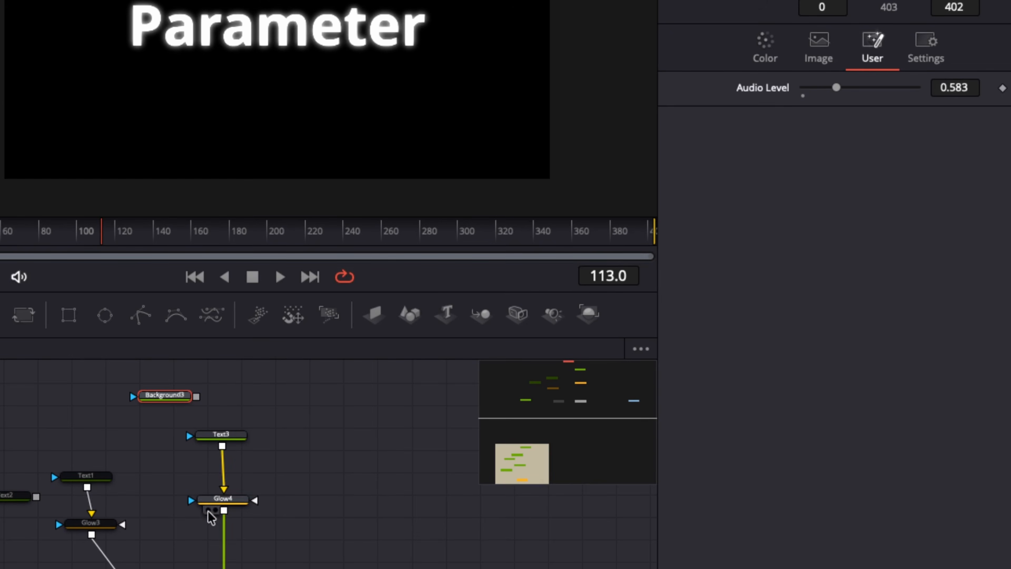
left_click(205, 435)
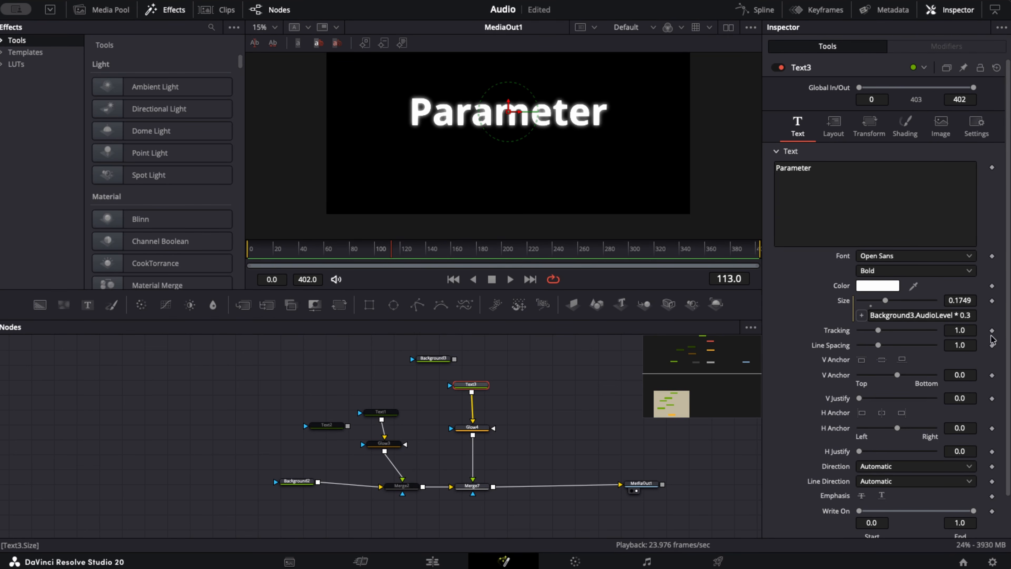
left_click(433, 358)
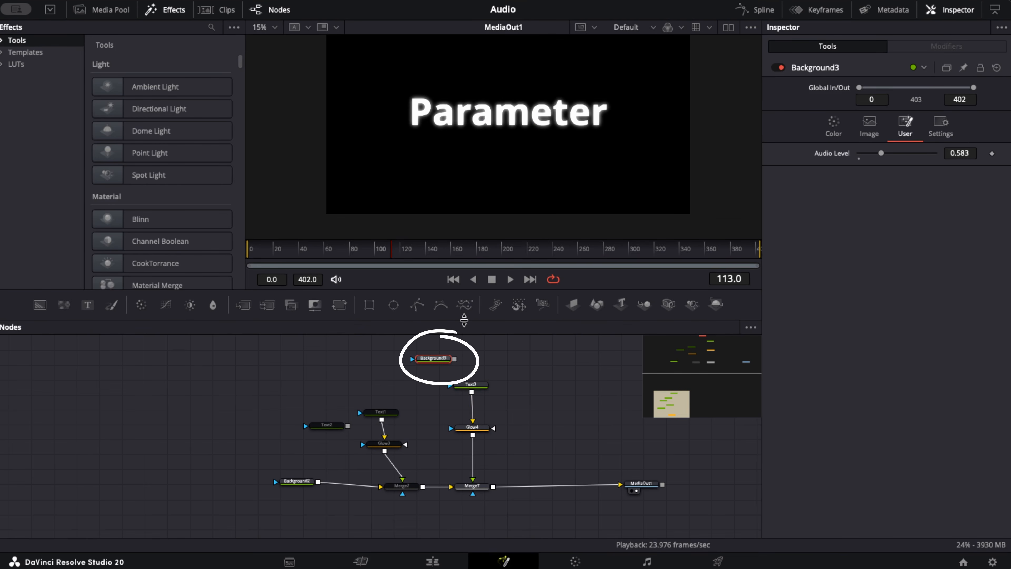
- Add an expression to Glow4's Glow value and set it to Background3.AudioLevel * 0.9
left_click(466, 426)
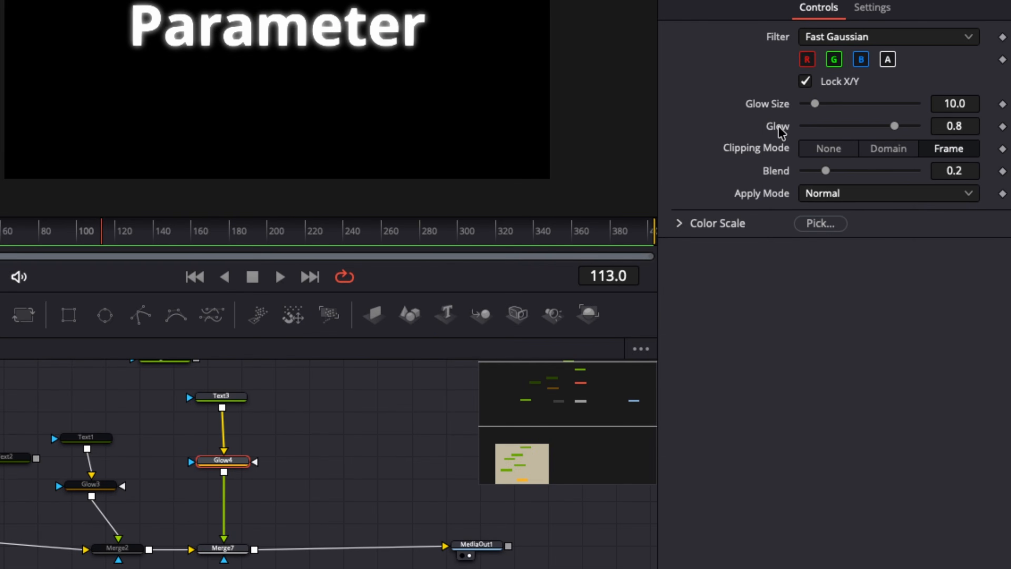
right_click(844, 180)
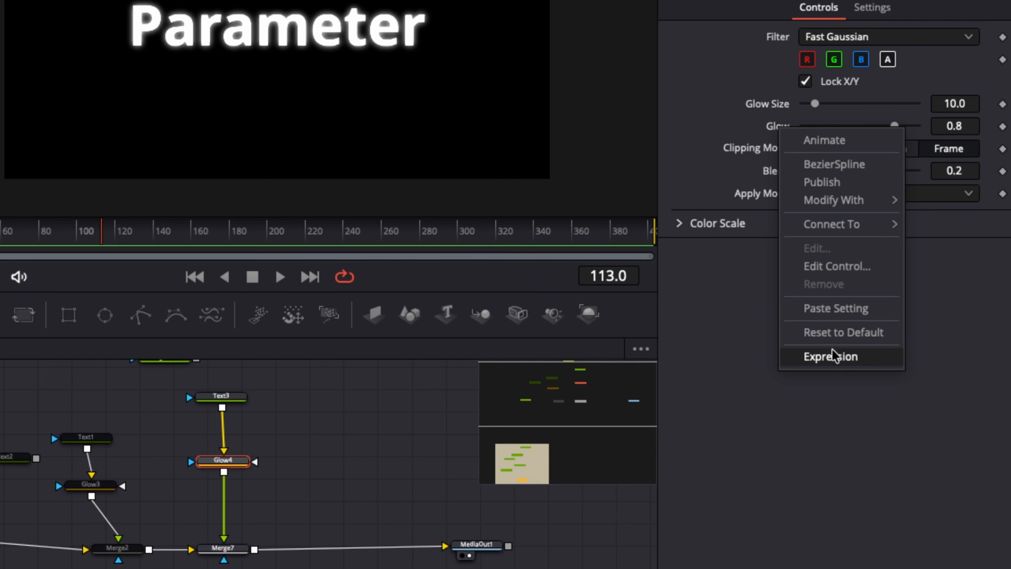
left_click(830, 355)
left_click(854, 149)
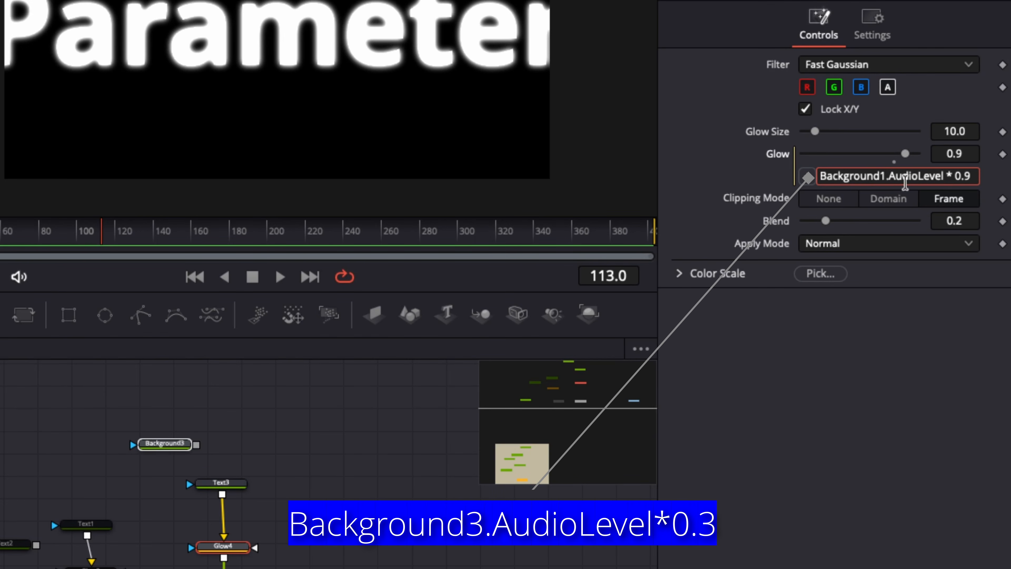
left_click(889, 177)
key("BackSpace")
type("3")
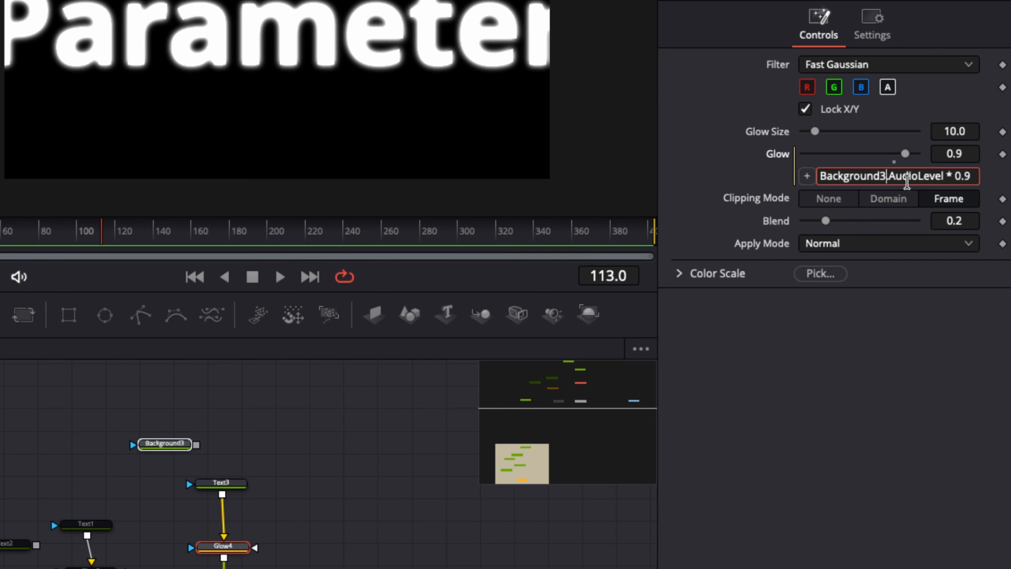
key("Tab")
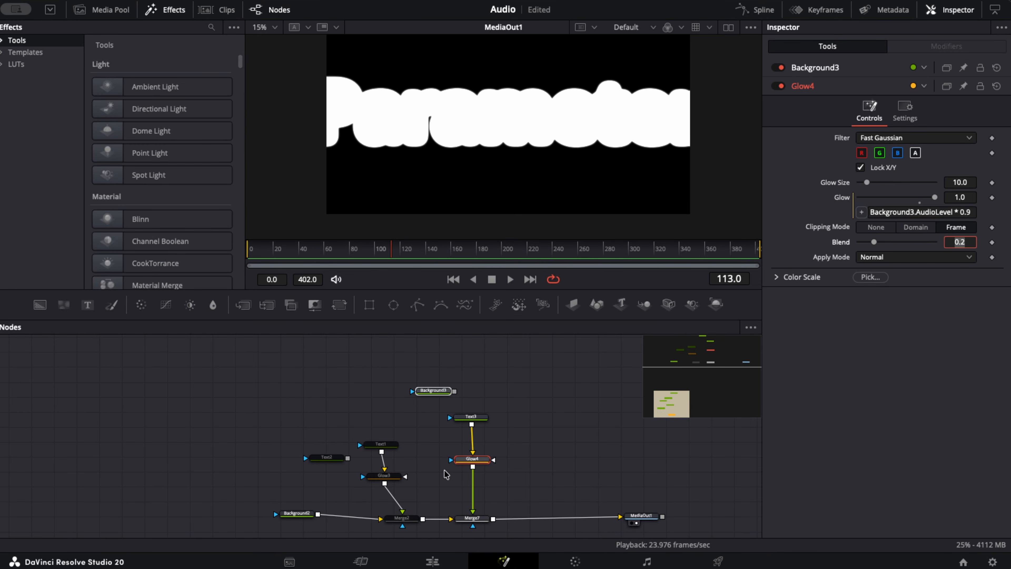
- Vary Background3's Audio Level to test the linked text size and glow, bringing it to about 0.87
left_click(469, 417)
left_click(424, 392)
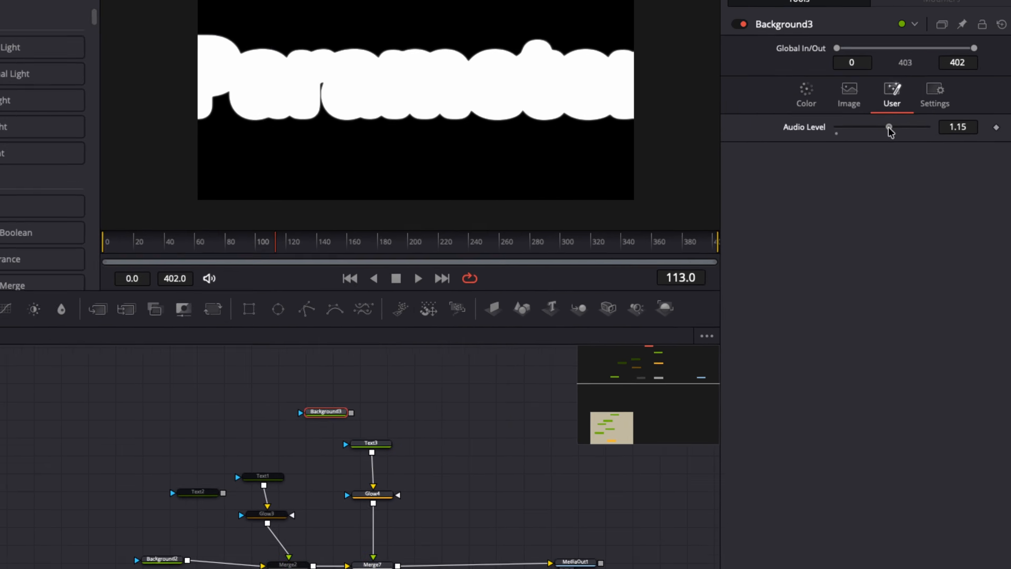
left_click_drag(888, 128, 858, 127)
left_click_drag(829, 90, 850, 90)
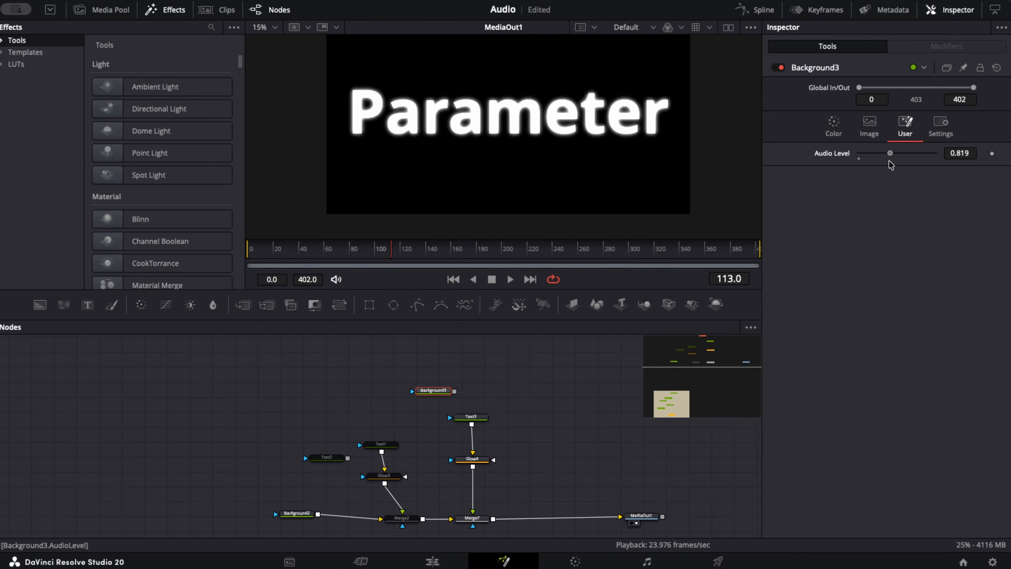
left_click_drag(890, 164, 893, 165)
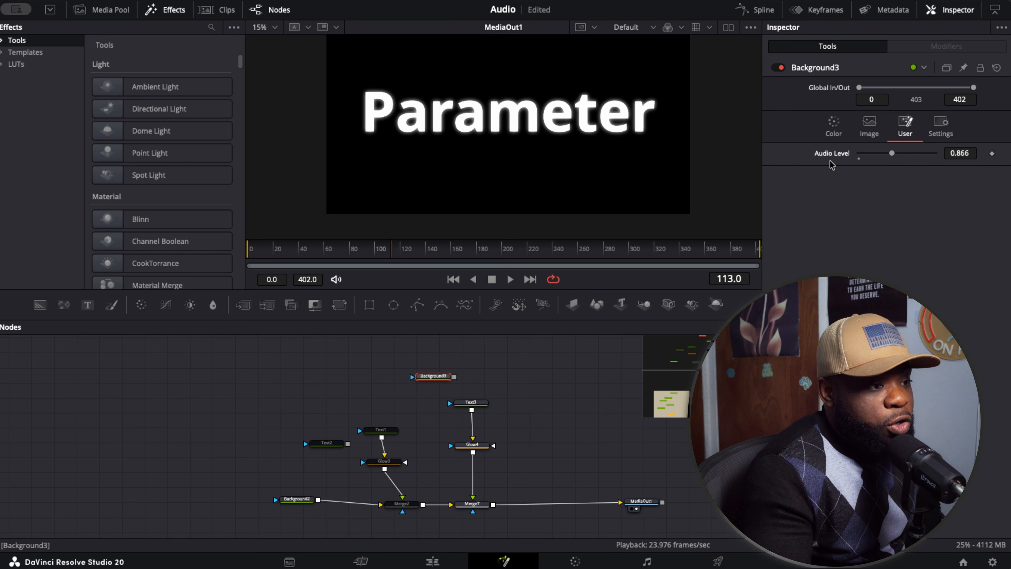
mouse_move(893, 155)
left_mouse_down()
mouse_move(904, 163)
mouse_move(894, 166)
left_mouse_up()
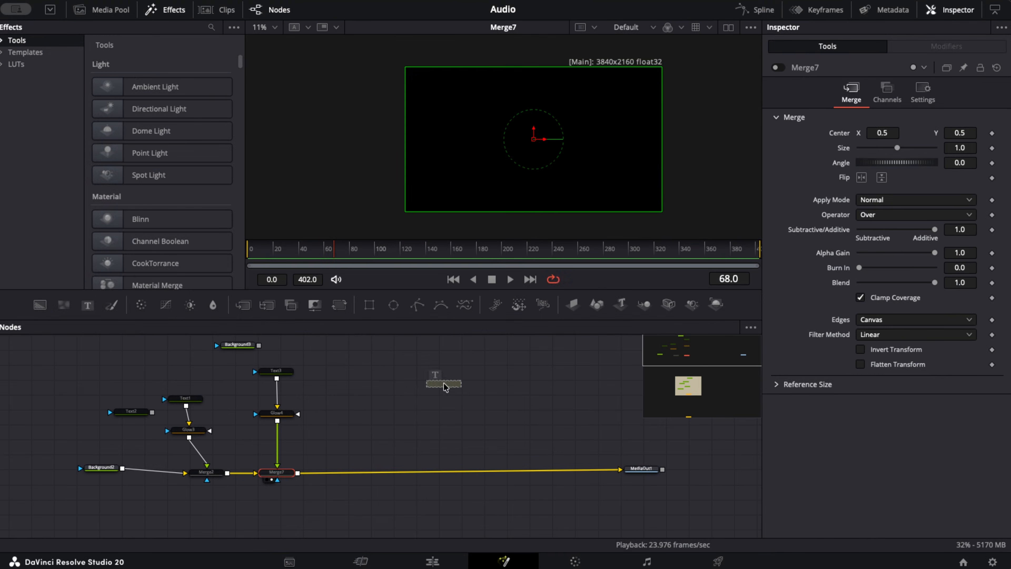
- Add a Text+ node merged over Merge7's output, enter Trails as its text and enlarge it to a size of about 0.10
left_click(458, 384)
left_click_drag(467, 388, 298, 472)
left_click(450, 385)
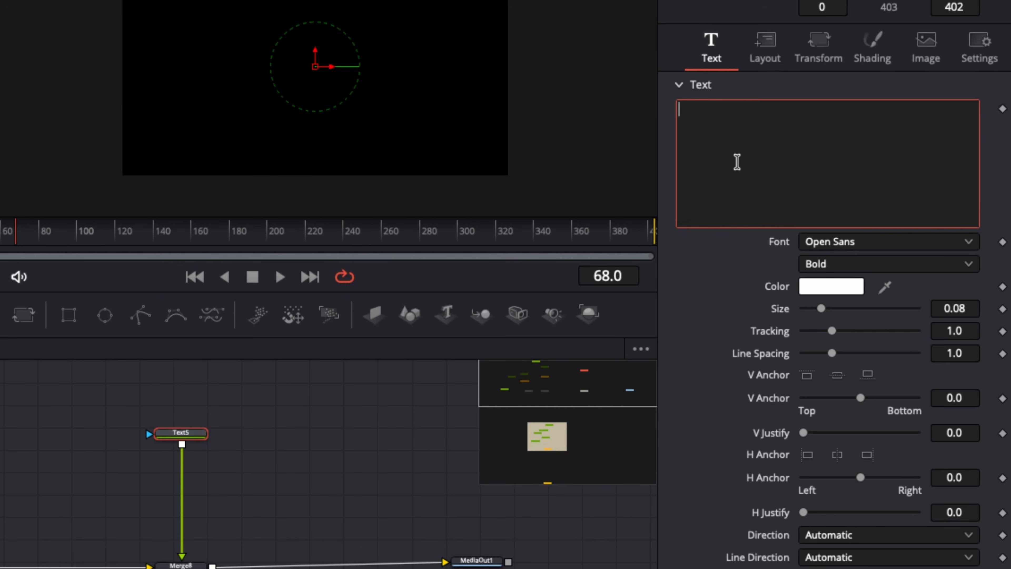
type("T")
type("rails")
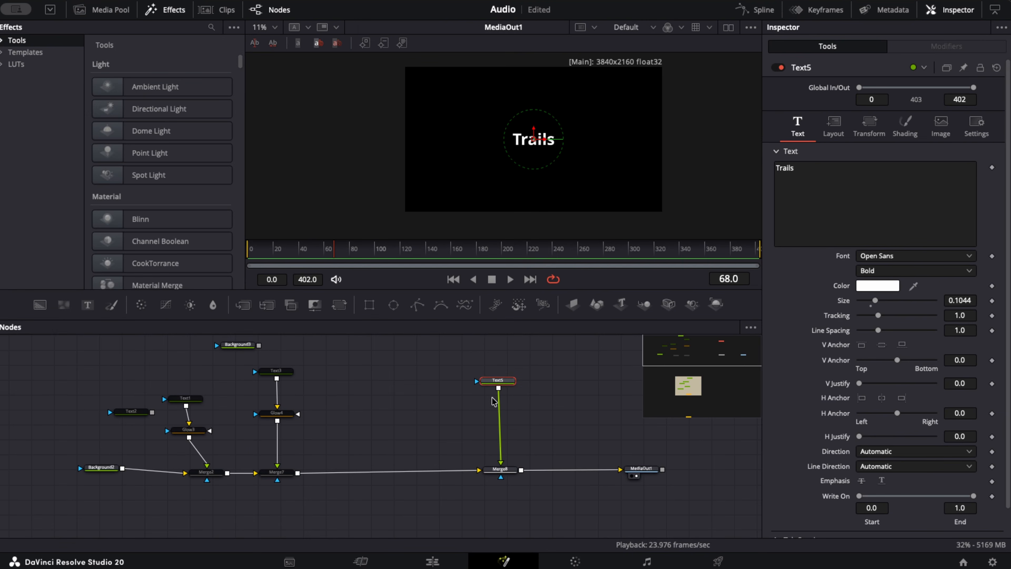
- Move the Trails text and Merge8 closer to Merge7, and insert a copy of the pair after Merge8
left_click(500, 469, "ctrl")
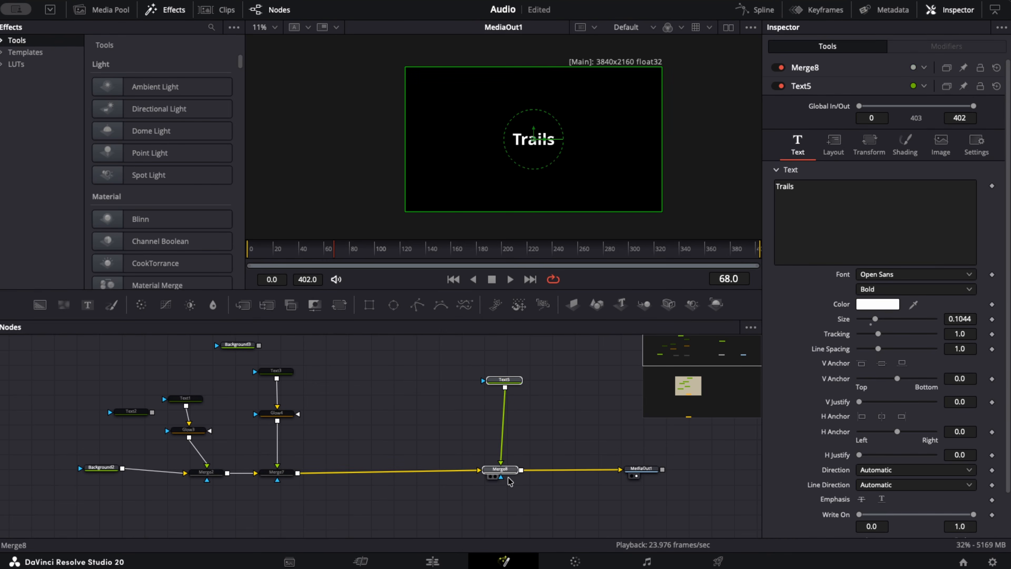
left_click_drag(500, 469, 419, 470)
left_click_drag(406, 358, 440, 492)
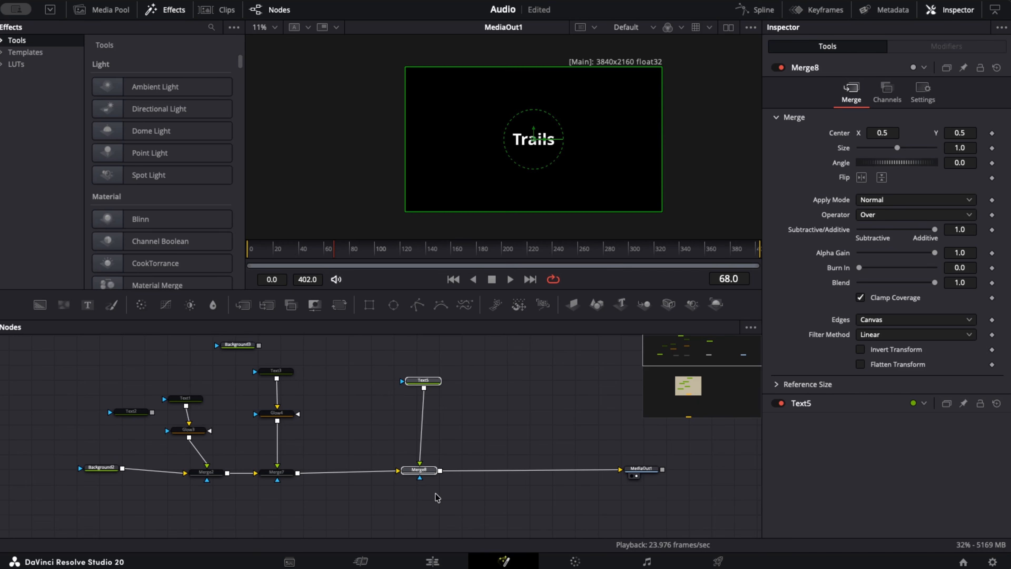
key("ctrl+v")
scroll(437, 482, "up", 2)
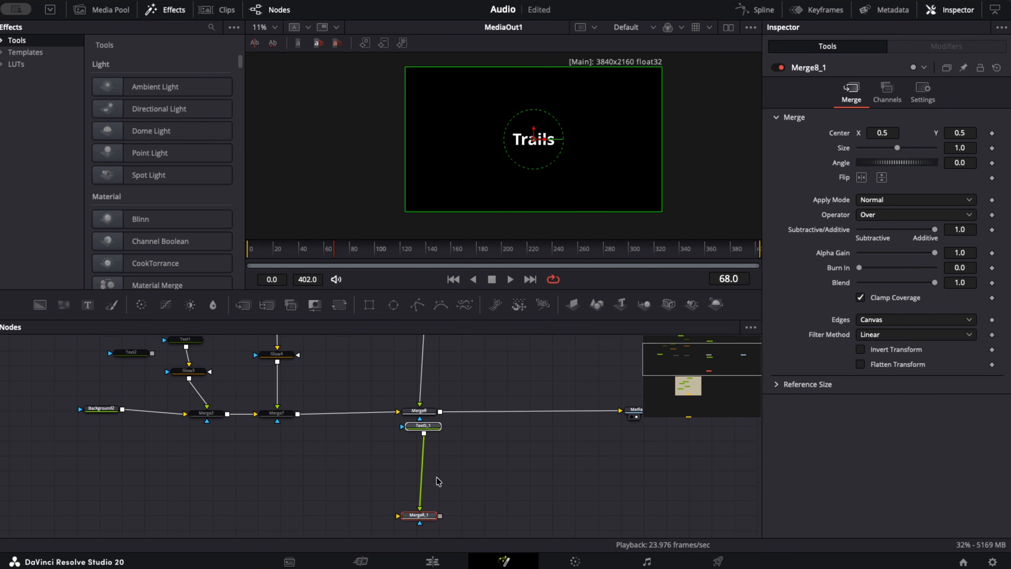
left_click_drag(427, 538, 493, 435)
- Insert a second copy of the Trails text and merge before MediaOut1, aligning the text nodes and spacing out MediaOut1
left_click(558, 353)
key("ctrl+v")
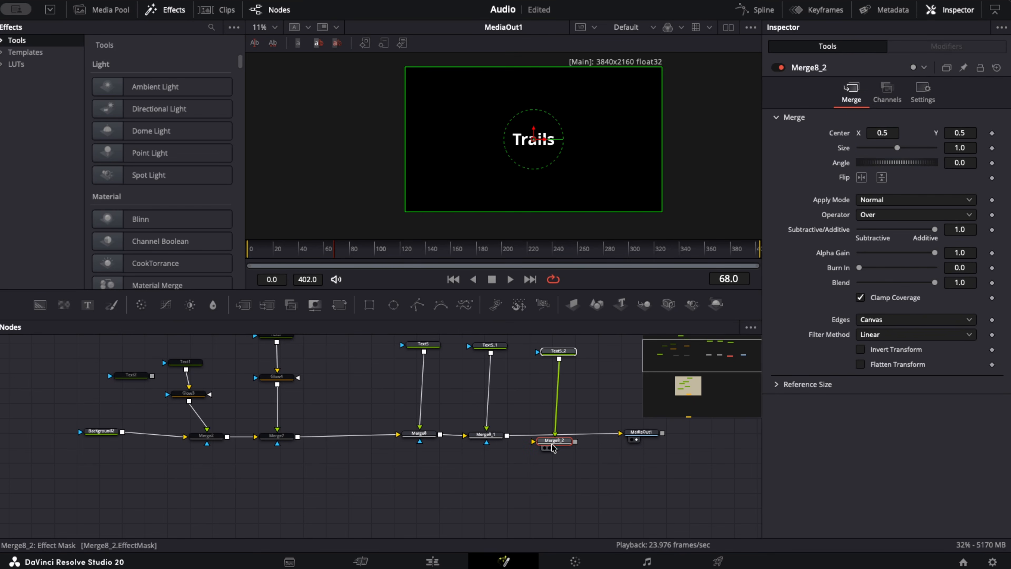
left_click_drag(554, 441, 556, 435)
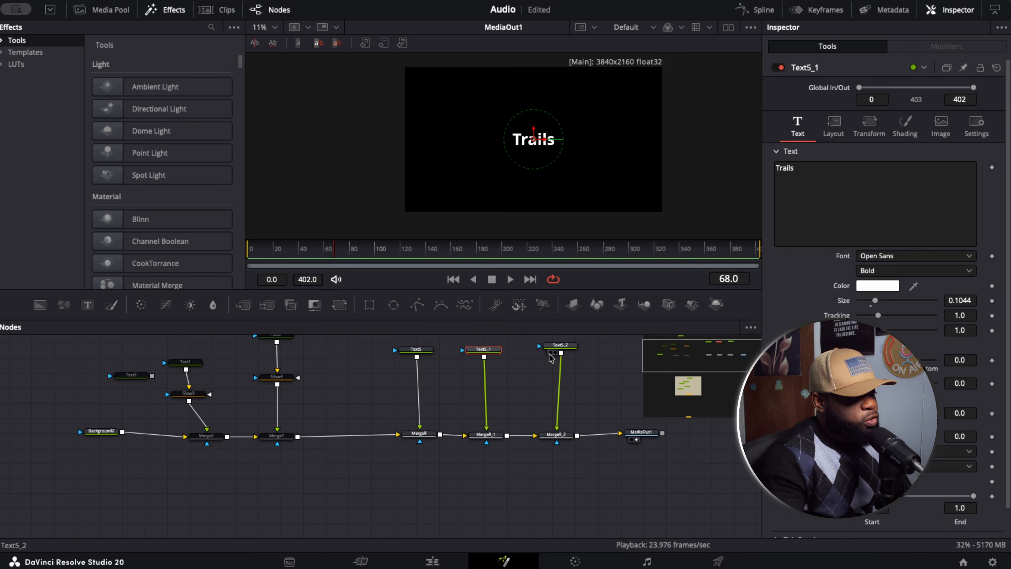
left_click_drag(560, 345, 551, 353)
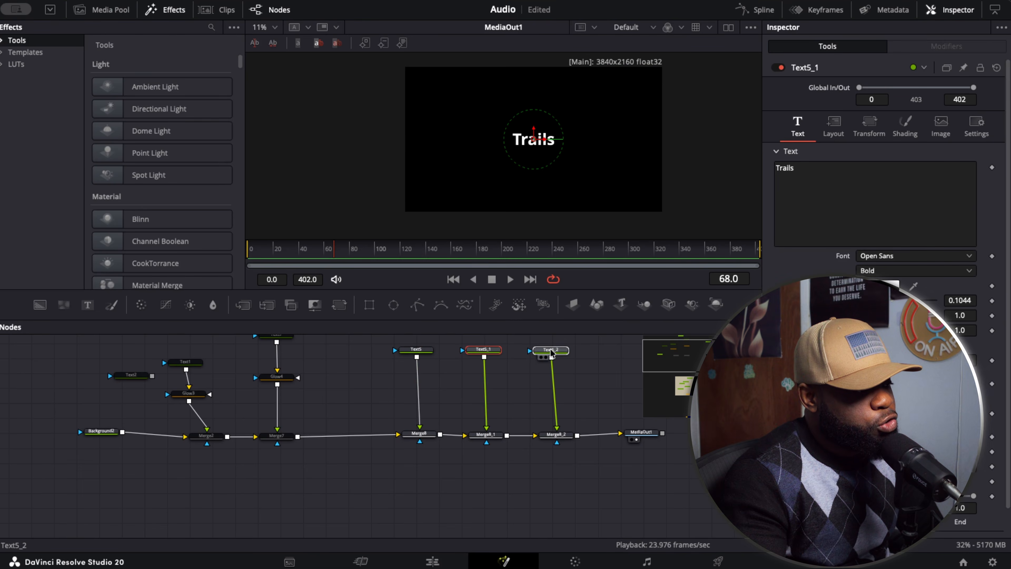
left_click(552, 353)
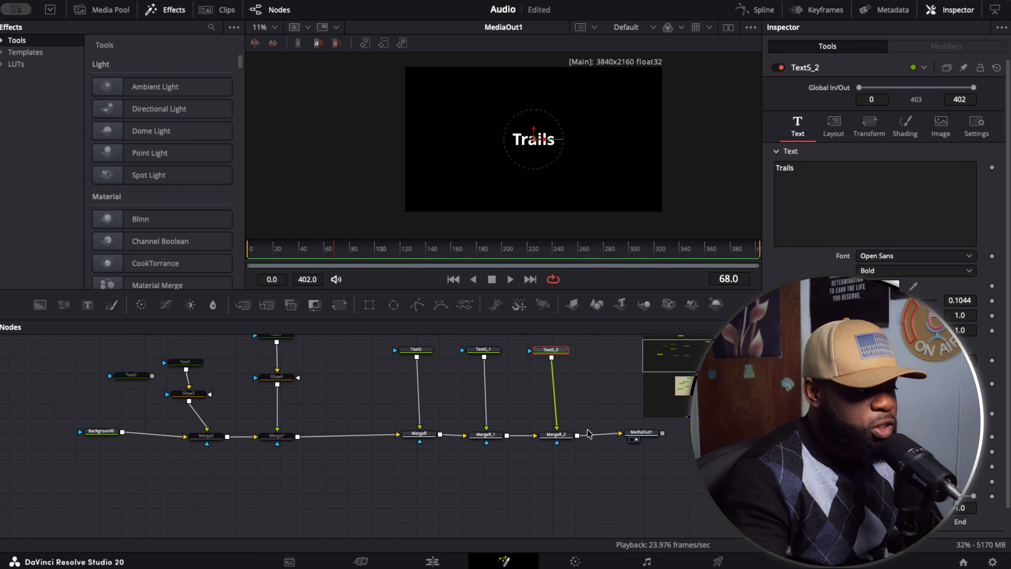
left_click_drag(647, 432, 665, 432)
- Give Text5_2's layout Center the expression Point(0.5, 0.5 + sin(time * 0.3)* 0.1) and play the animation
left_click(563, 360)
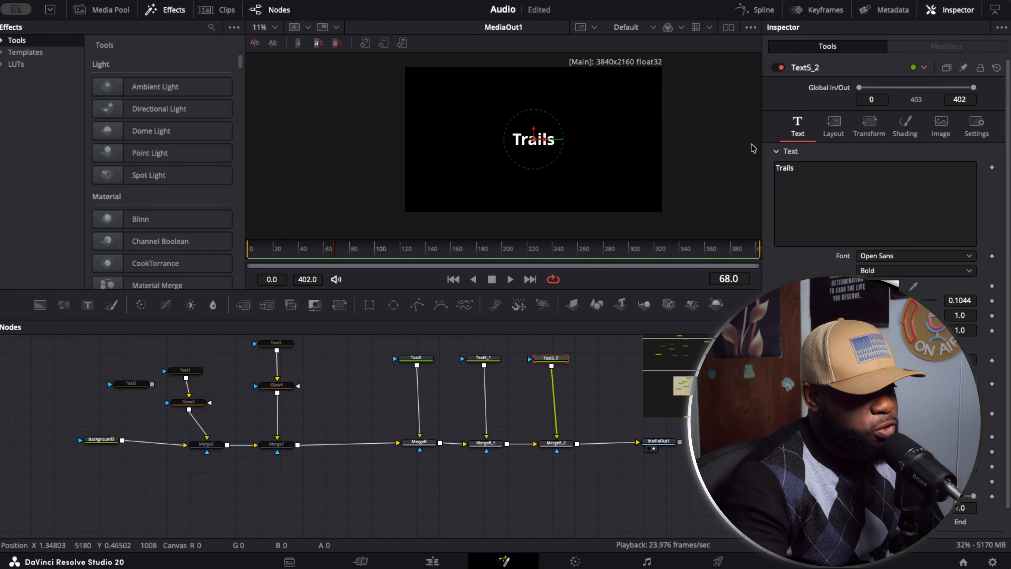
left_click(834, 134)
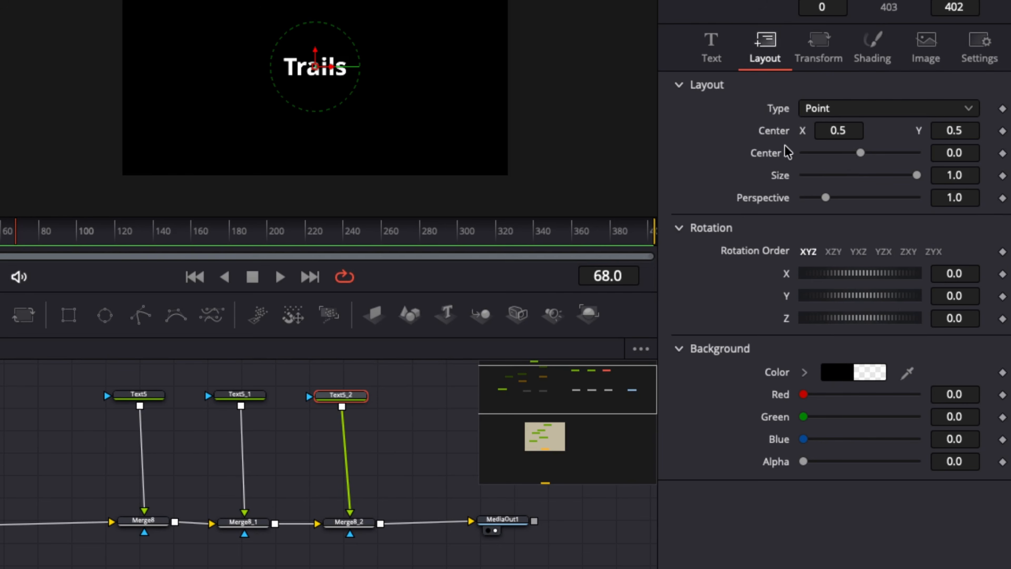
right_click(790, 134)
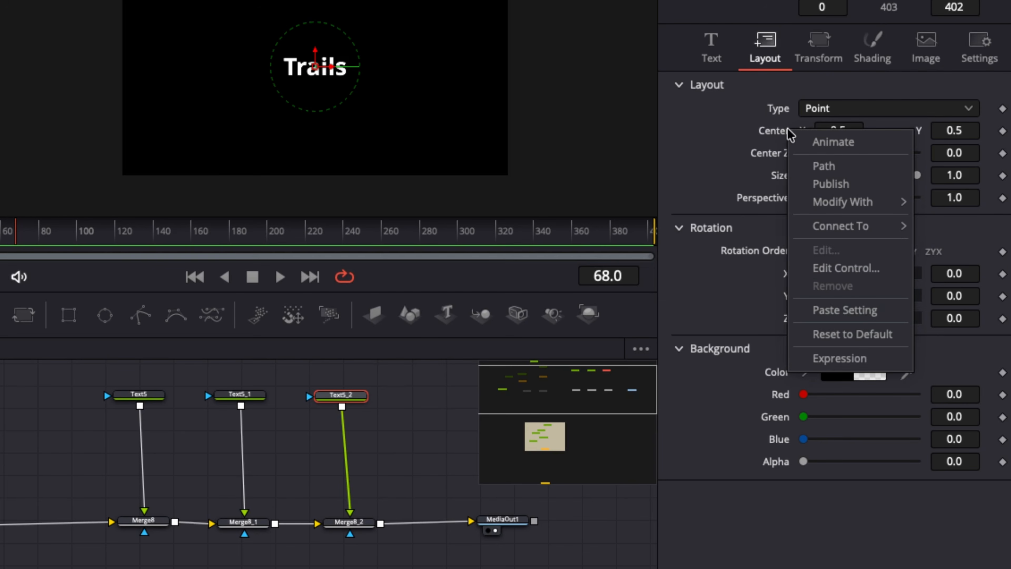
left_click(832, 356)
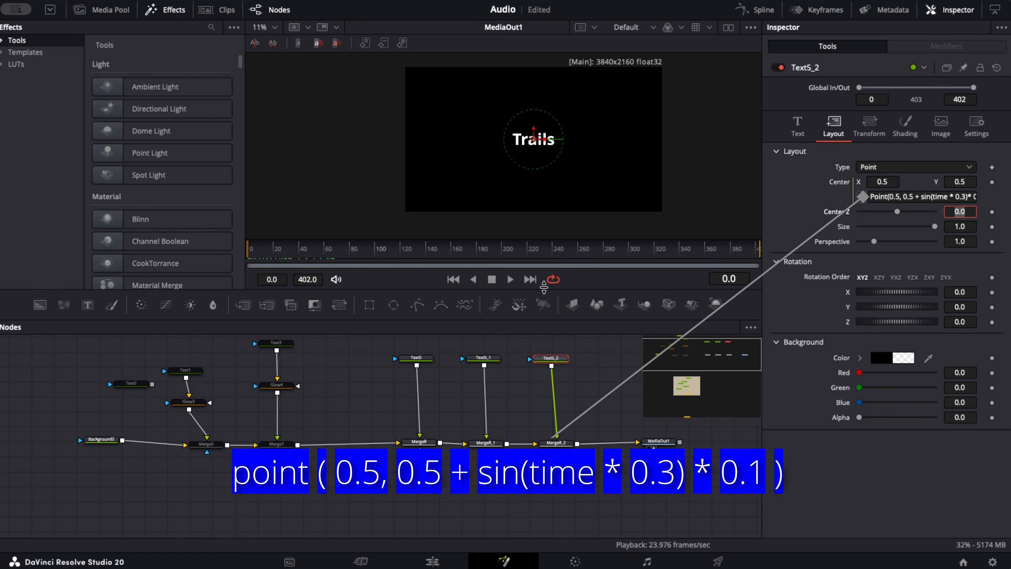
left_click(504, 280)
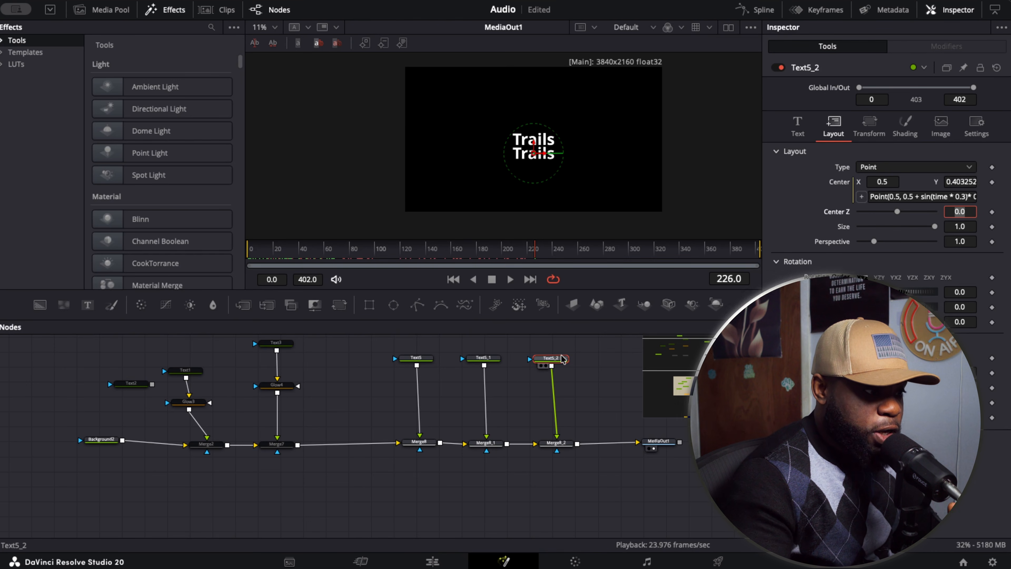
mouse_move(563, 359)
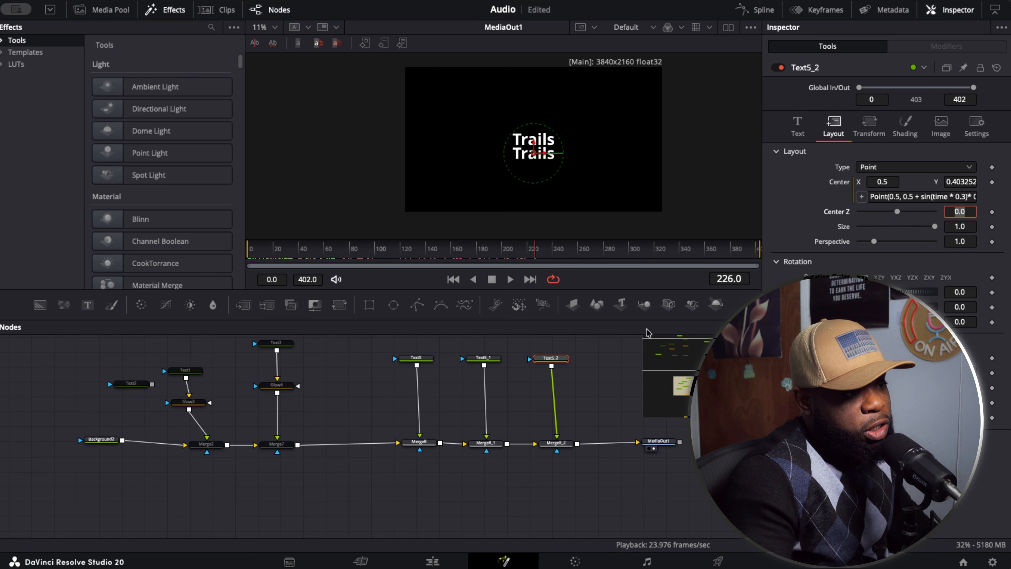
- Copy Text5_2's Center expression and rename that node Front
left_click(876, 198)
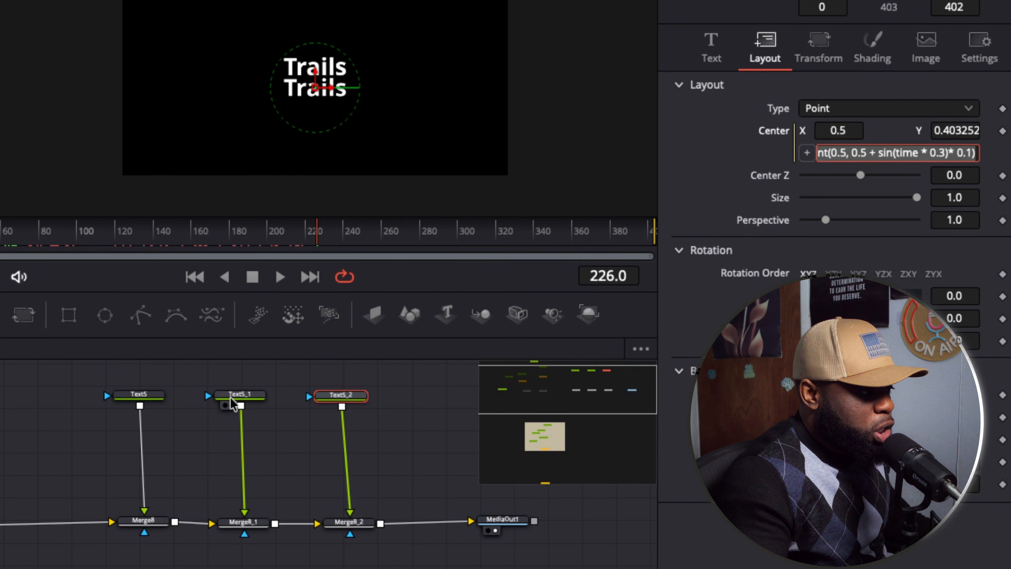
left_click(240, 395)
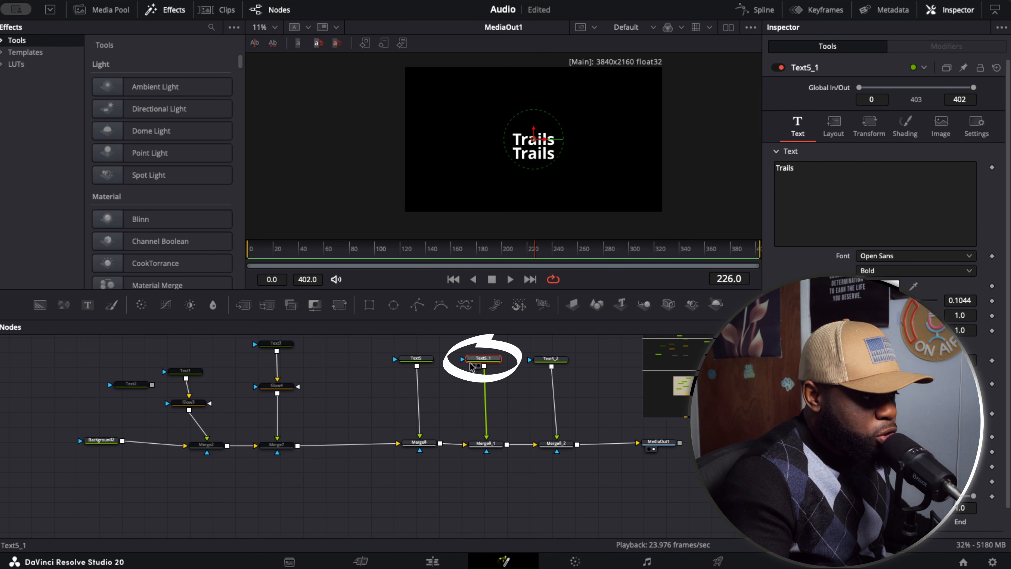
left_click(556, 360)
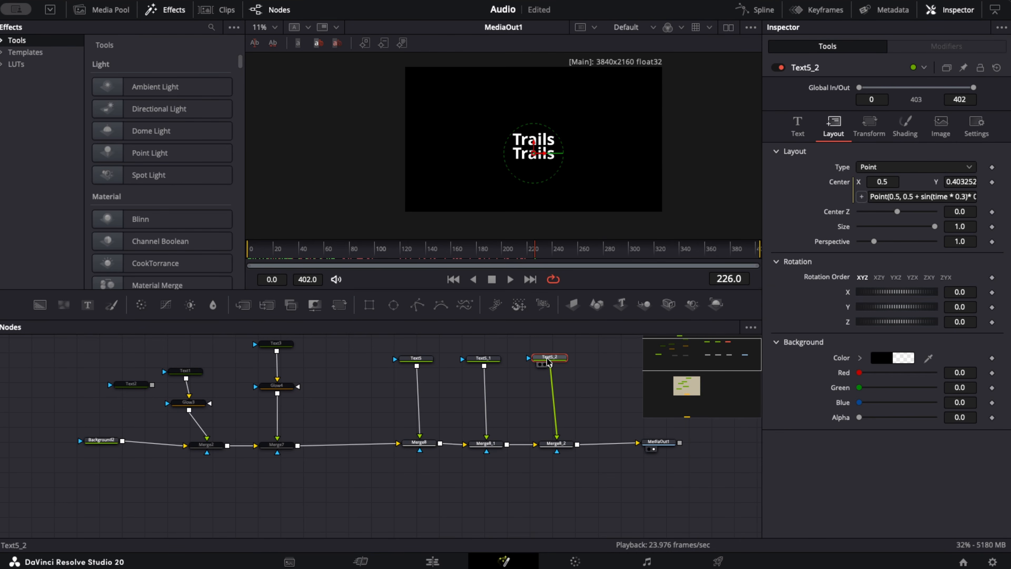
key("F2")
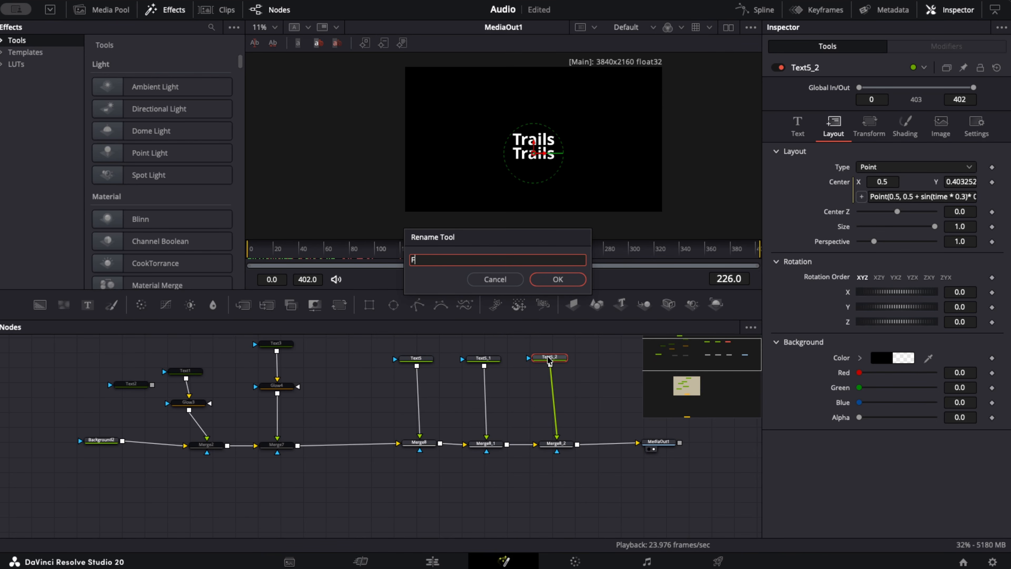
type("Front")
key("Return")
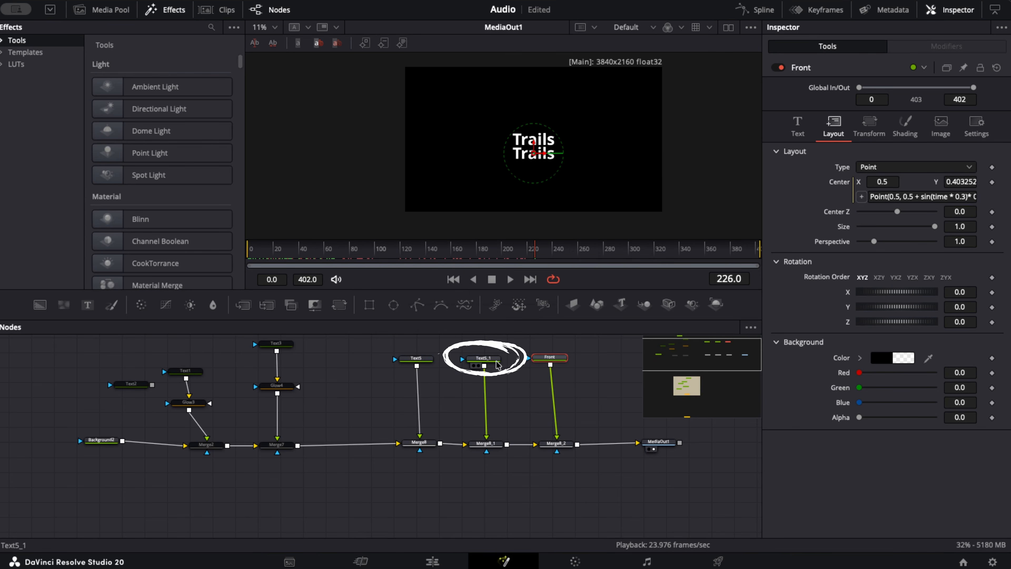
- Rename Text5_1 as Middle and Text5 as Behind
left_click(498, 361)
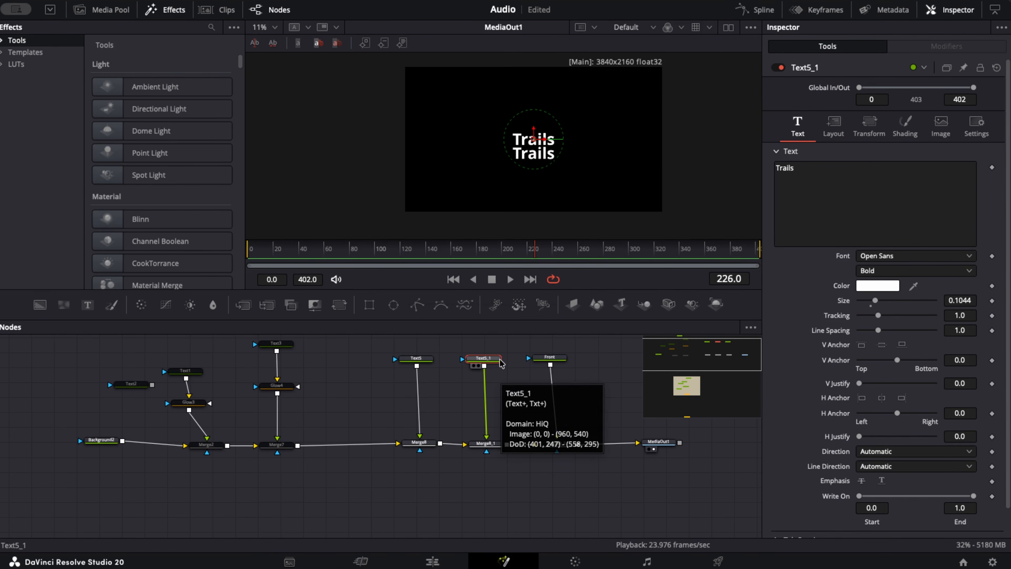
key("F2")
type("Midd")
key("Return")
left_click(414, 359)
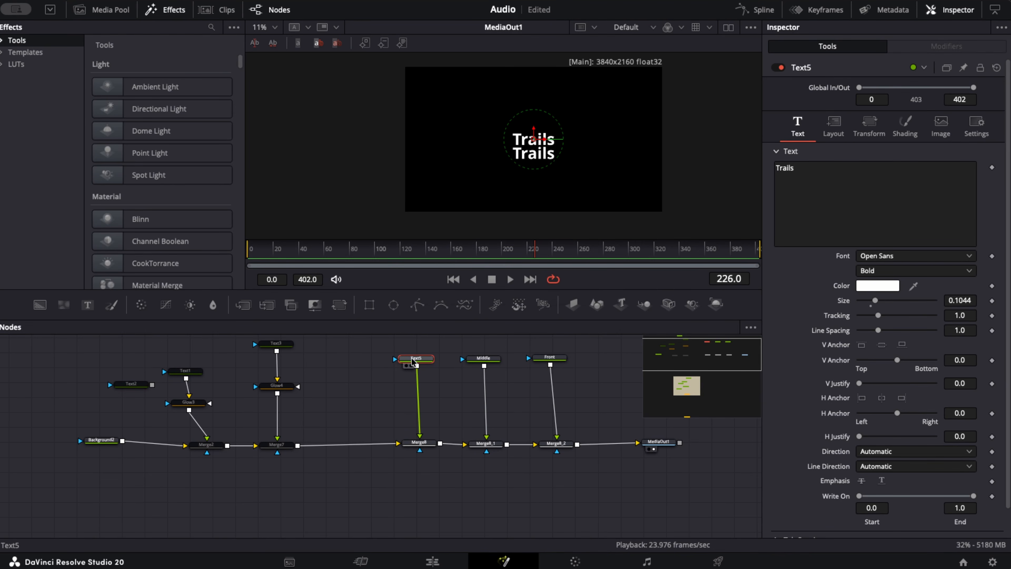
key("F2")
type("Behind")
key("Return")
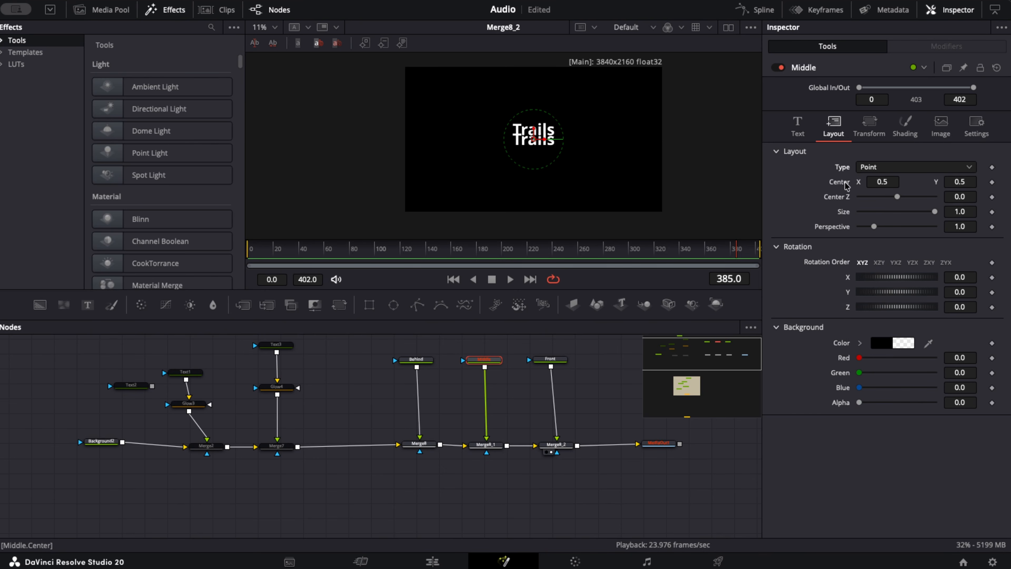
- Give Middle's layout Center the copied oscillation expression with its time offset by two frames: Point(0.5, 0.5 + sin((time -2)* 0.3)* 0.1)
right_click(847, 186)
left_click(880, 325)
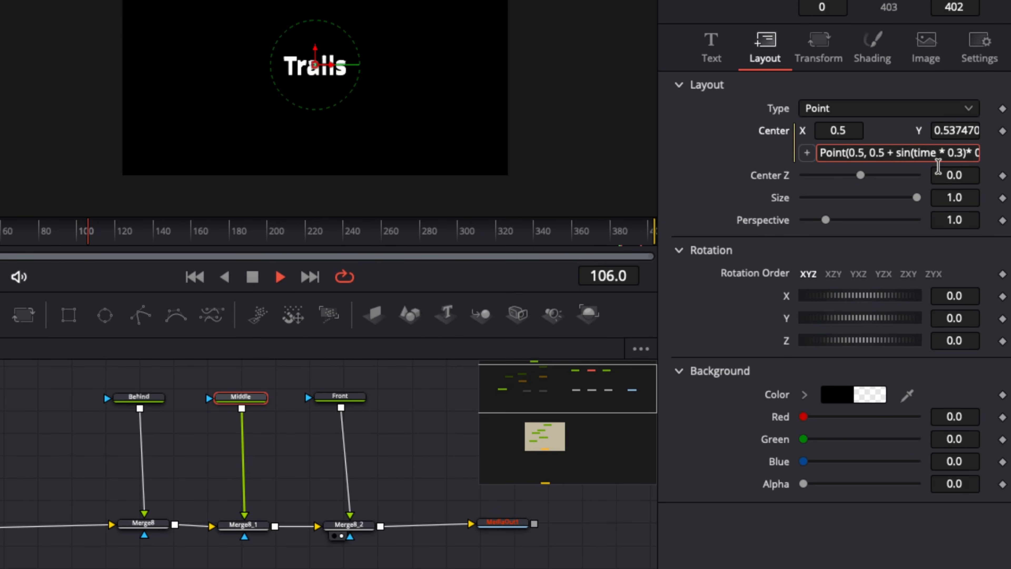
left_click(938, 161)
type("-2")
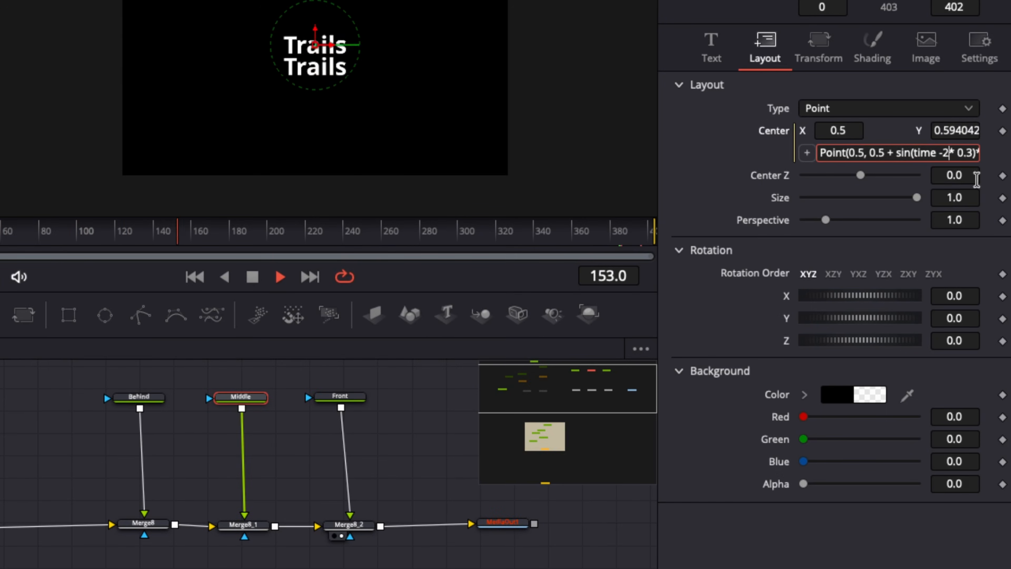
type(")")
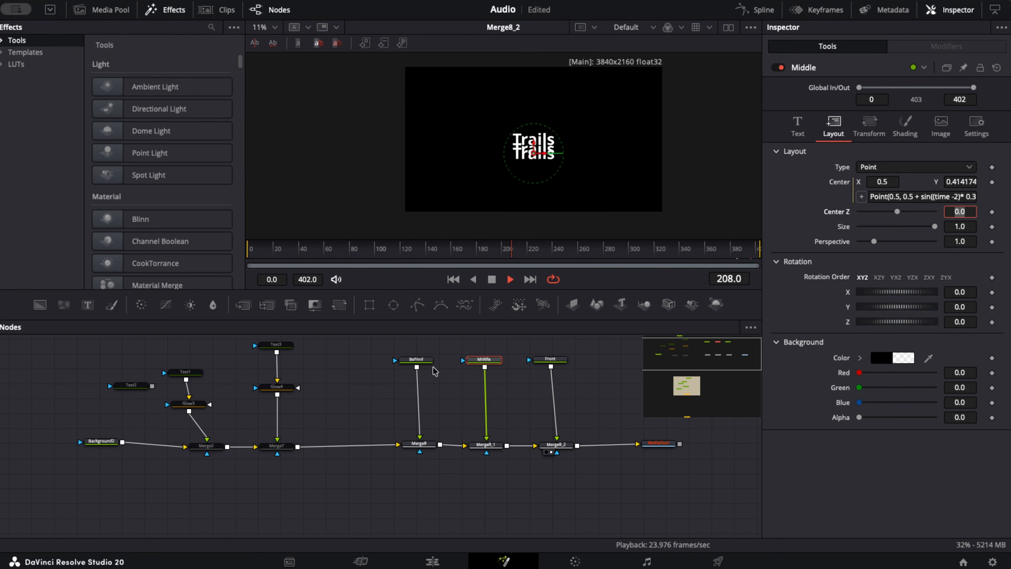
- Give Behind's layout Center the same oscillation expression with the time term changed to (time -4), and stop playback
left_click(416, 359)
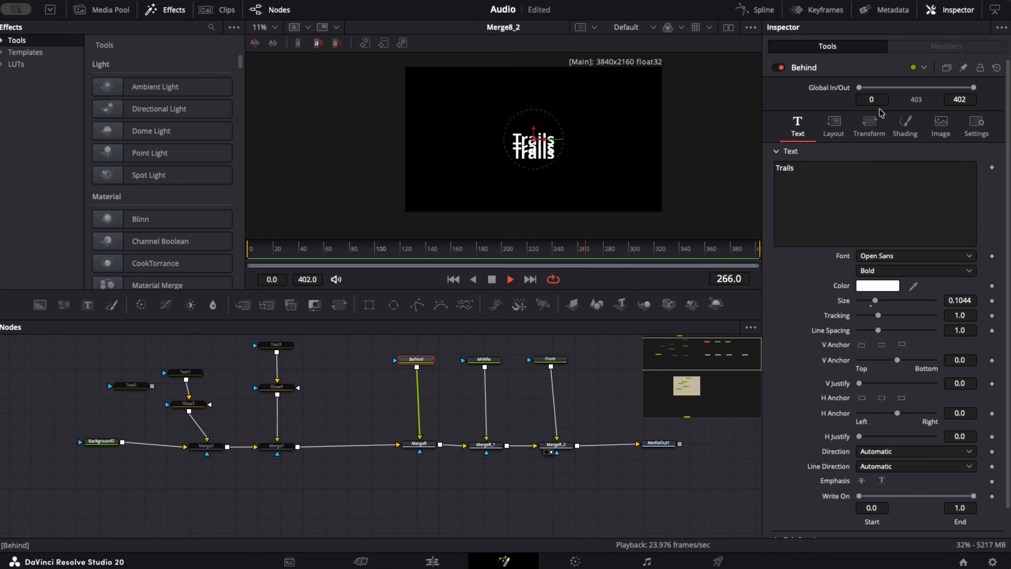
left_click(835, 135)
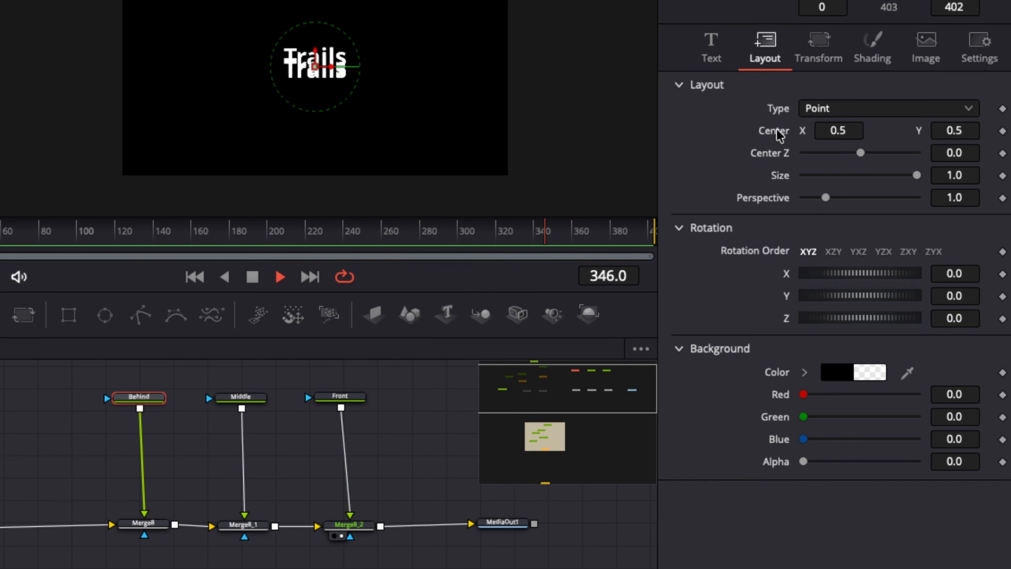
right_click(842, 181)
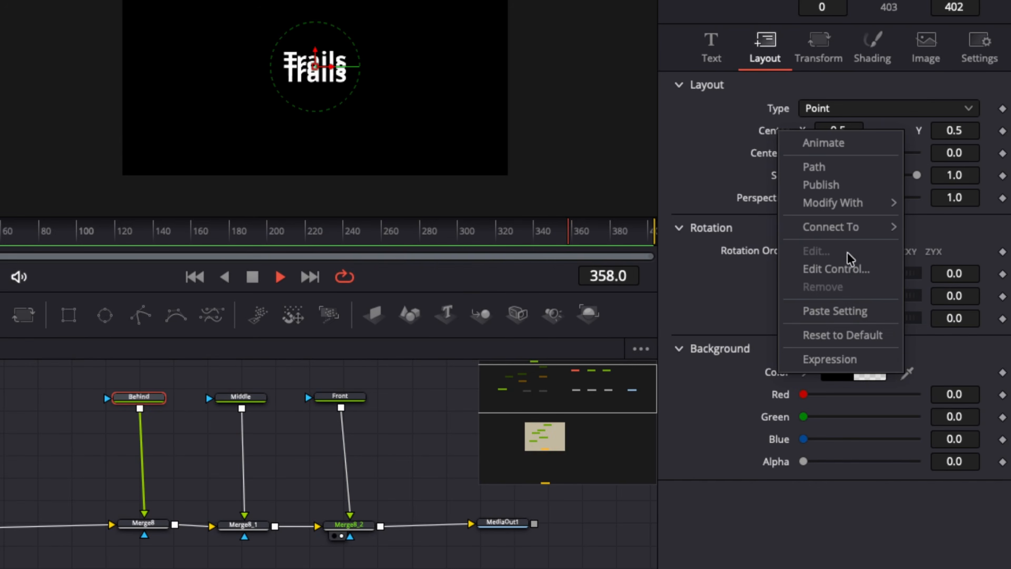
left_click(829, 360)
left_click(252, 277)
key("Return")
key("BackSpace")
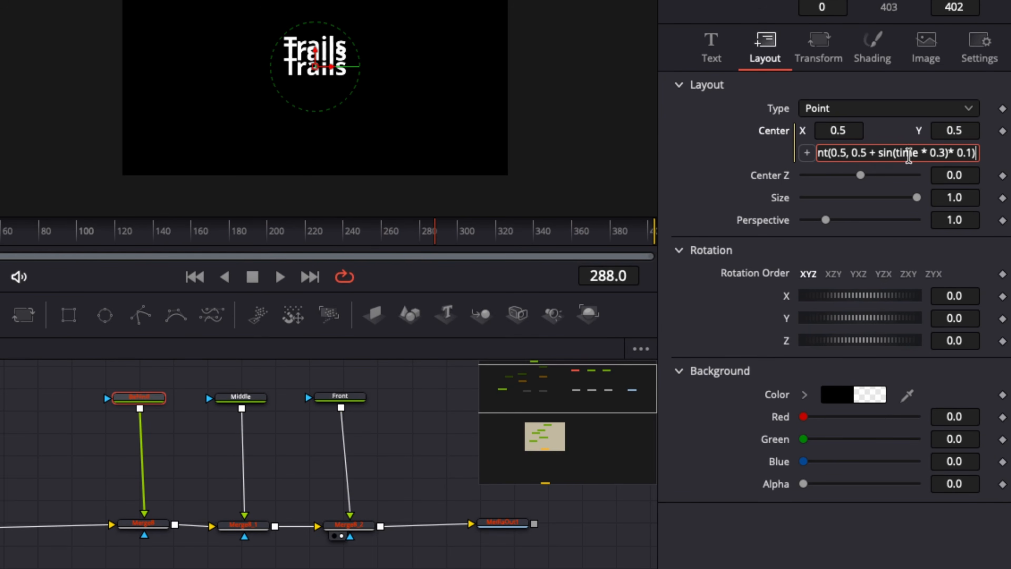
type("-4)")
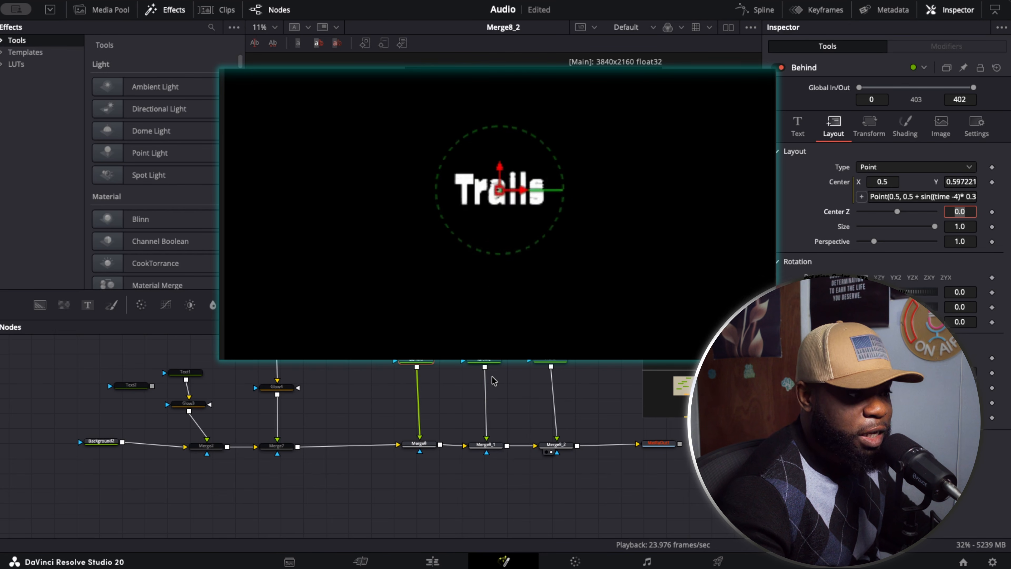
left_click(492, 279)
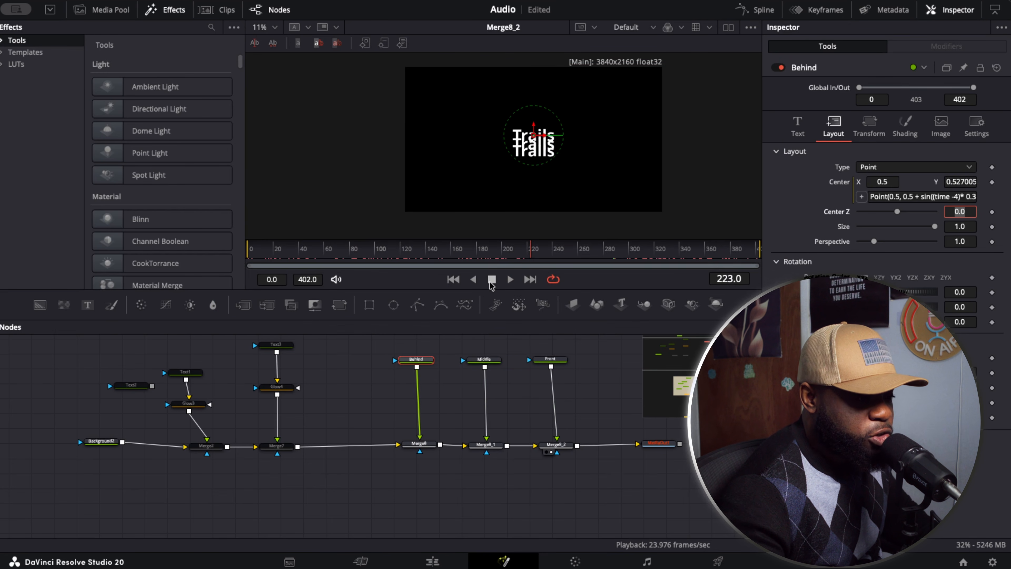
- Lower the shading opacity of Middle to about 0.449 and of Behind to about 0.181
left_click(488, 366)
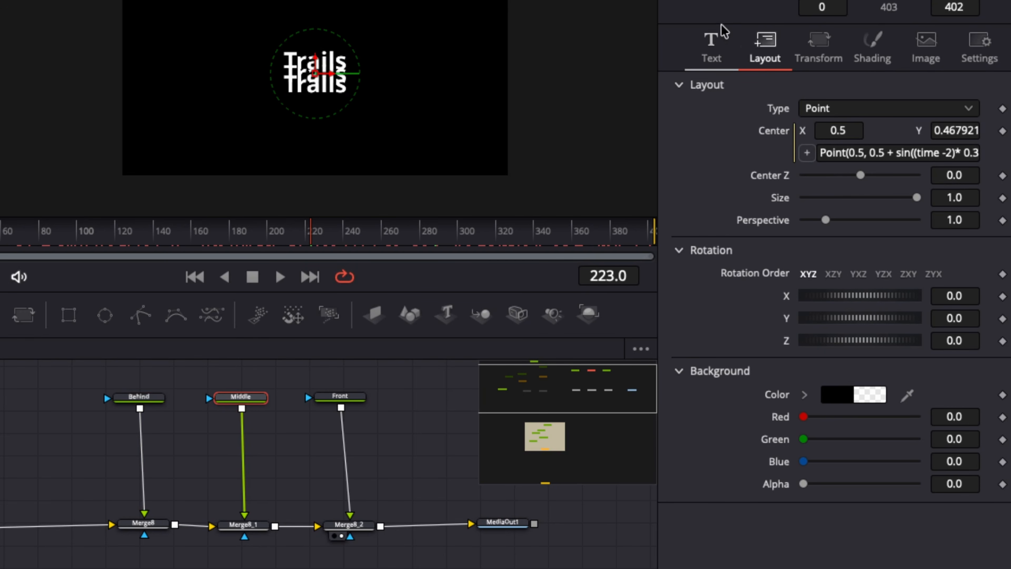
left_click(866, 56)
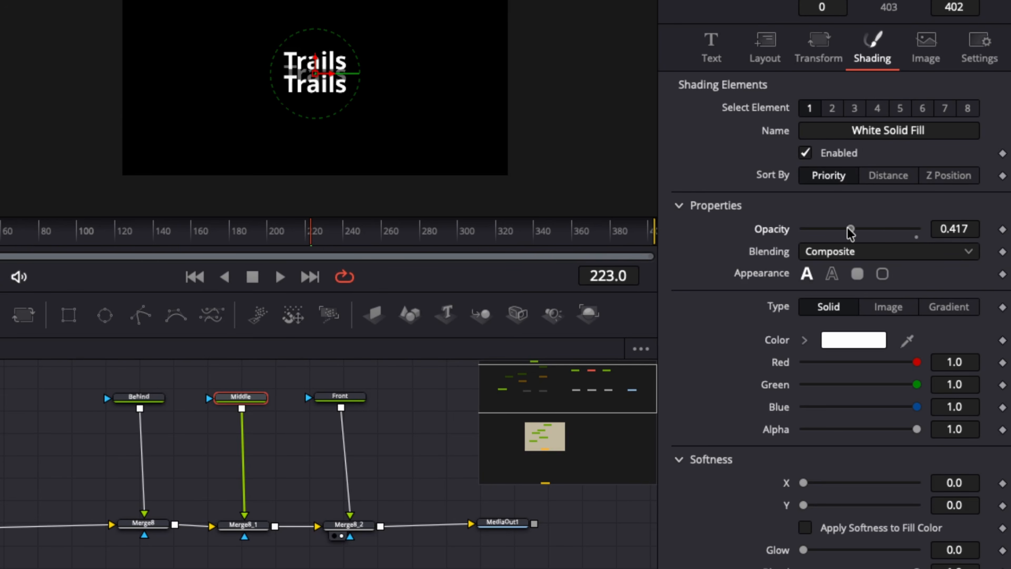
left_click_drag(851, 233, 853, 233)
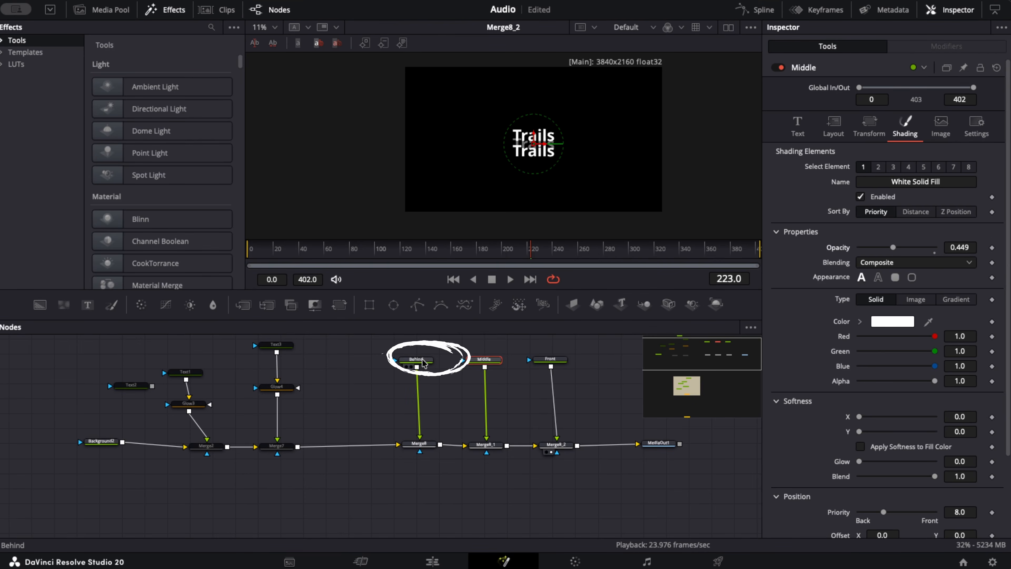
left_click(153, 397)
left_click(904, 128)
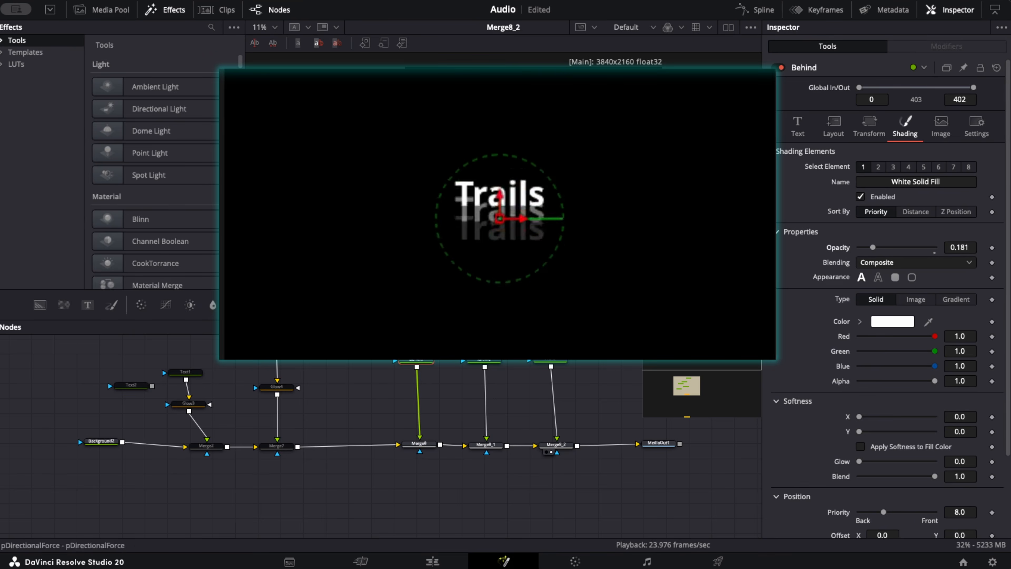
- Add a Blur node after Behind with a blur size of about 4.8
scroll(573, 172, "up", 1)
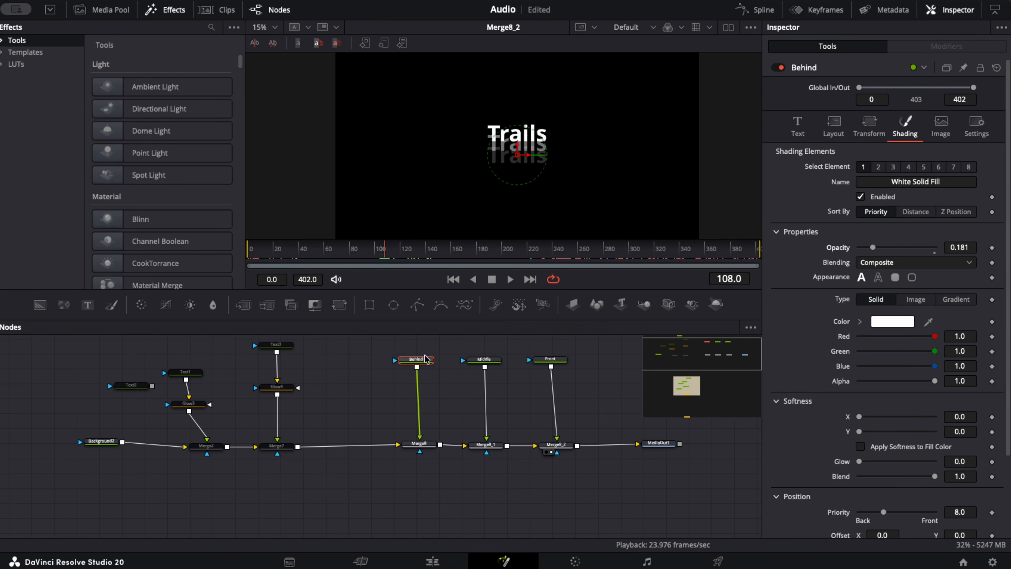
key("shift+space")
type("blur")
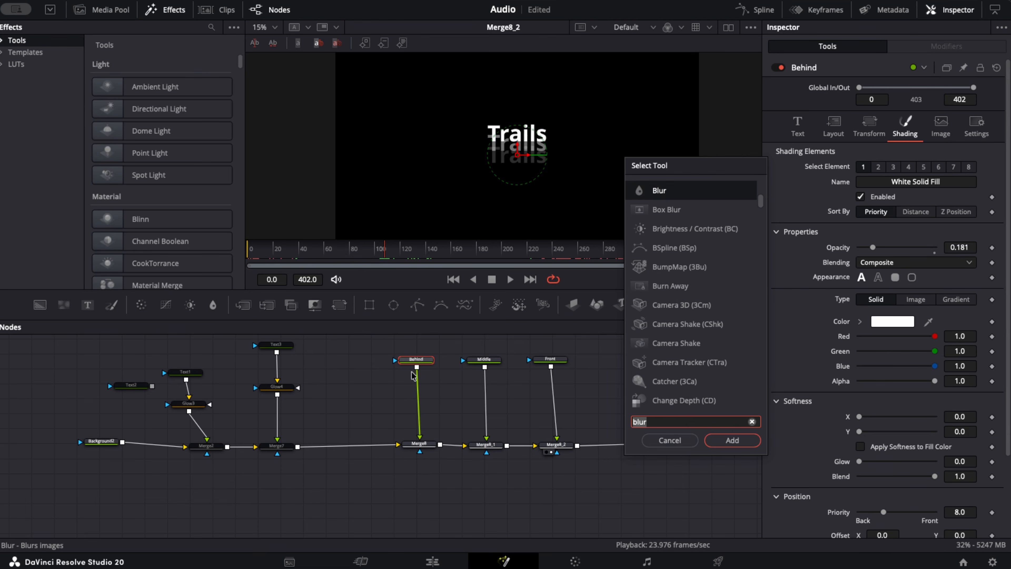
left_click(732, 439)
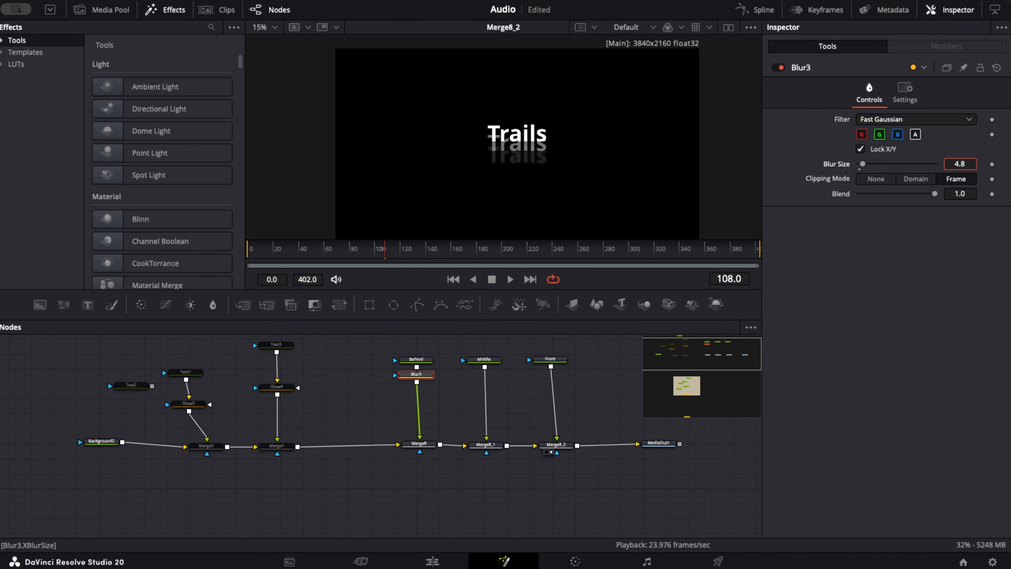
- Add a Blur node after Middle with a blur size of about 5.8
left_click(225, 399)
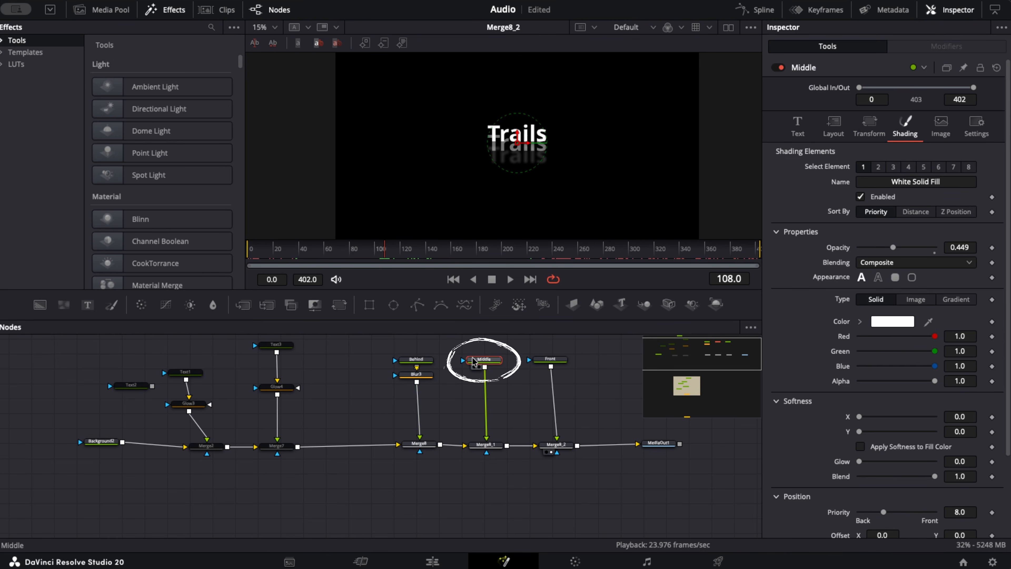
key("shift+space")
type("blur")
left_click(716, 440)
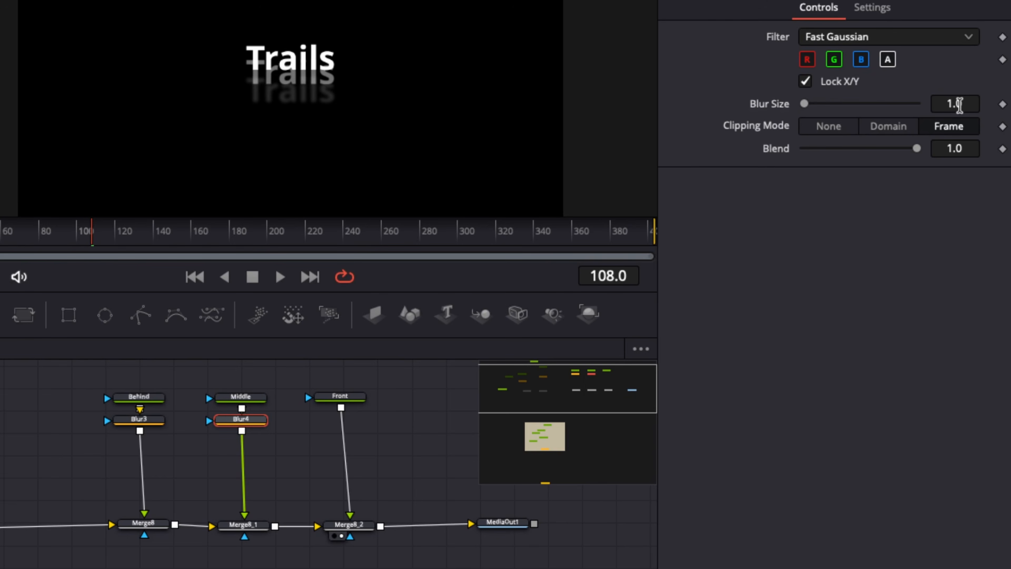
left_click_drag(971, 105, 995, 106)
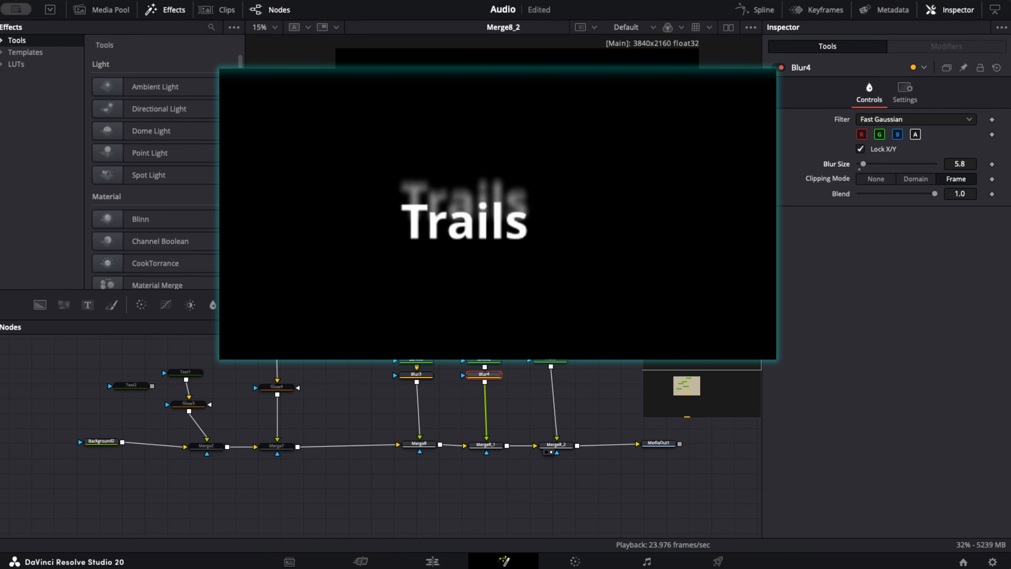
- Make room before MediaOut1 by moving it farther out and shifting Front and Merge8_2 together towards the Middle branch
left_click(553, 366)
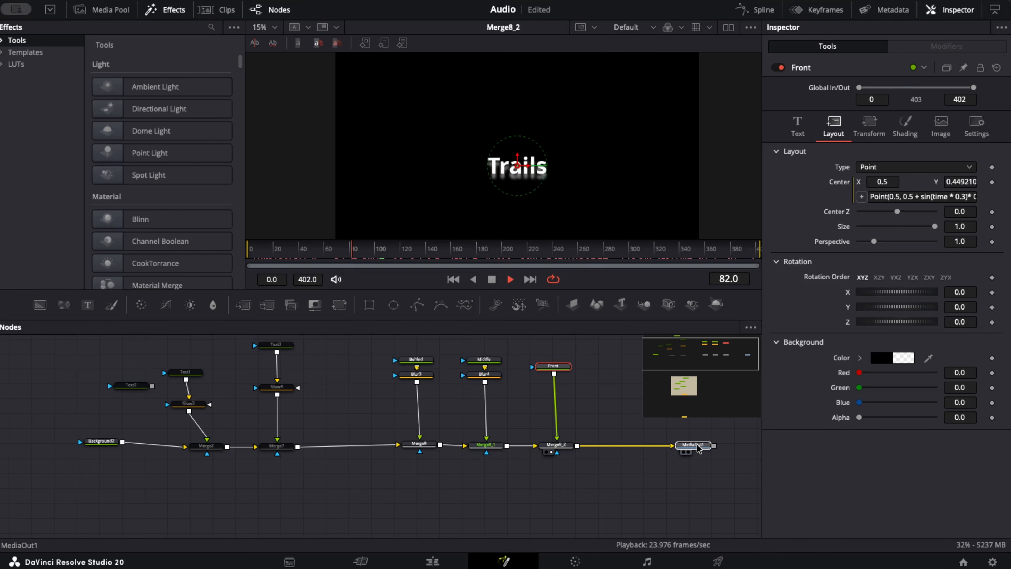
left_click(697, 445)
left_click_drag(531, 350, 549, 444)
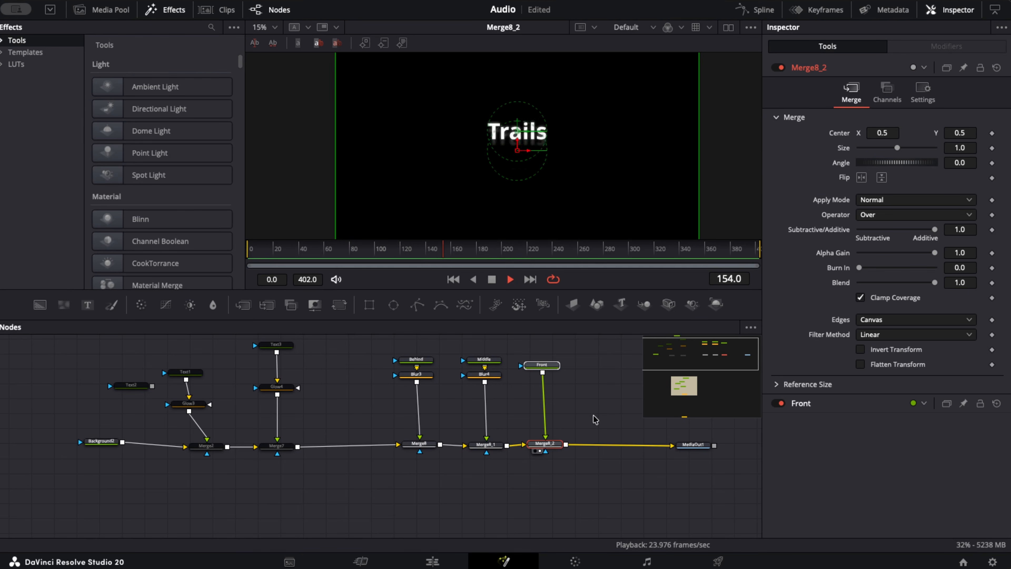
left_click(595, 418)
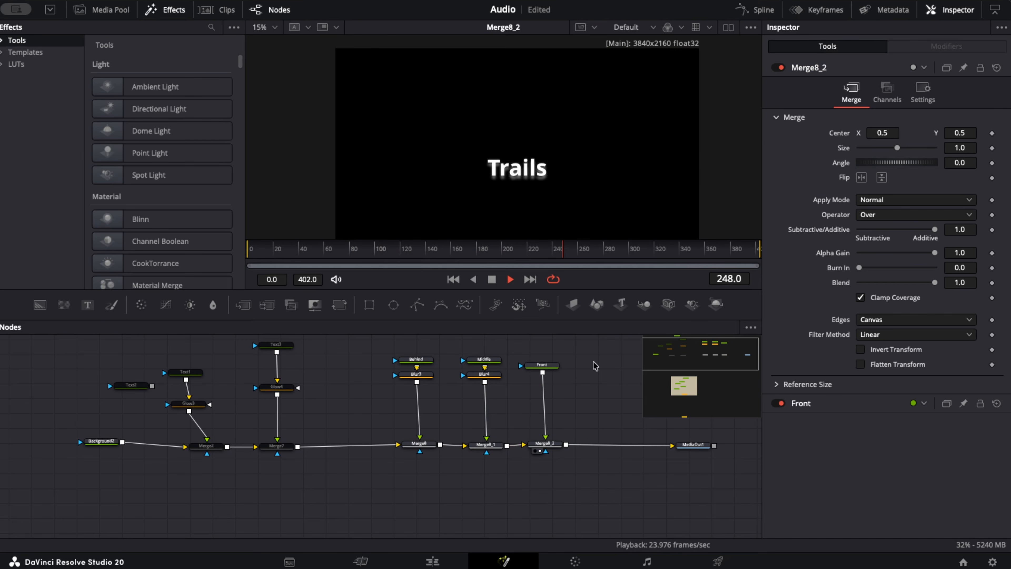
- Insert a Transform node after Merge8_2 and scale the Trails composite to a size of about 1.63
left_click(544, 444)
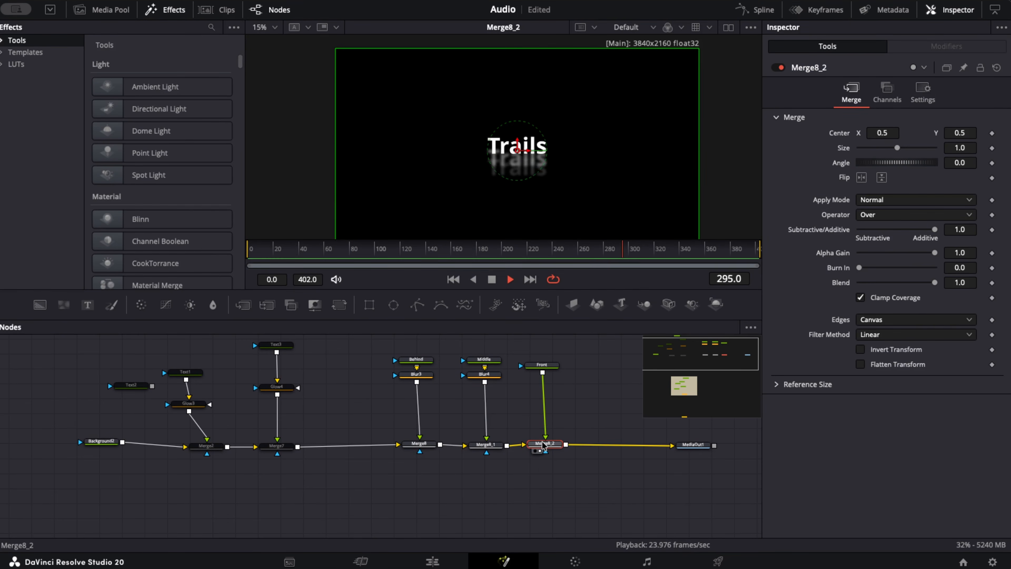
left_click(339, 305)
left_click_drag(897, 177, 903, 181)
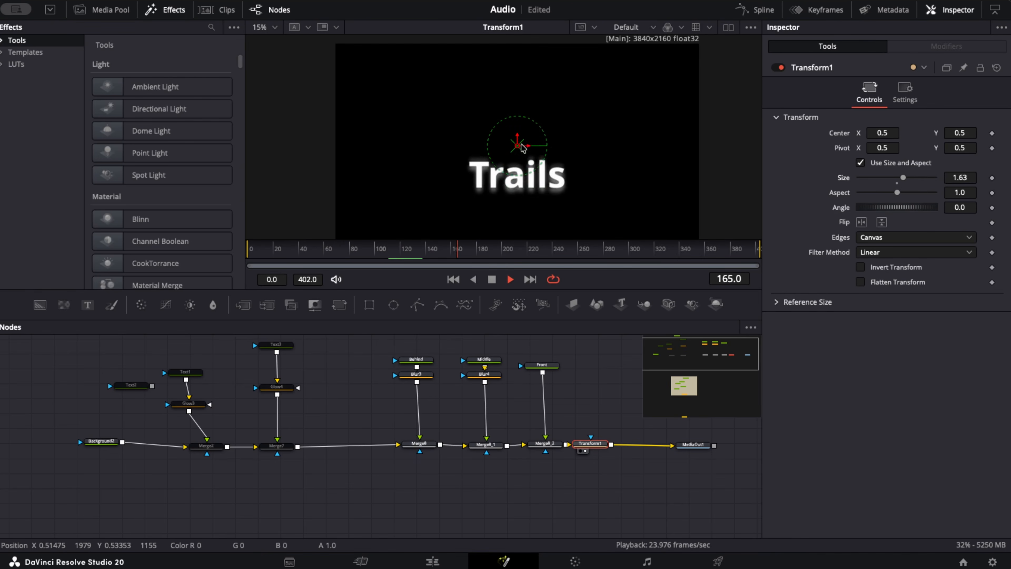
scroll(552, 108, "down", 5)
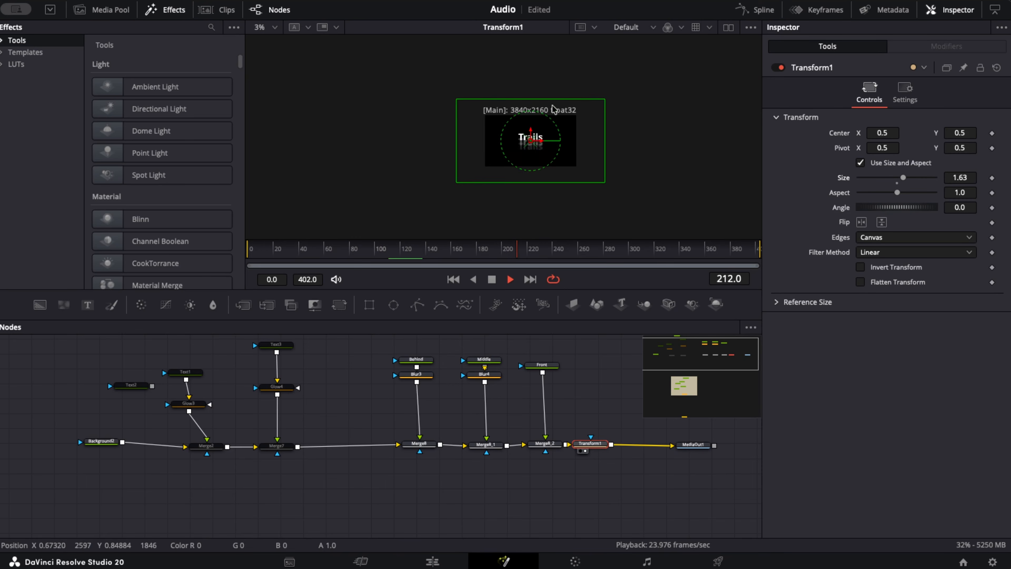
scroll(555, 143, "up", 2)
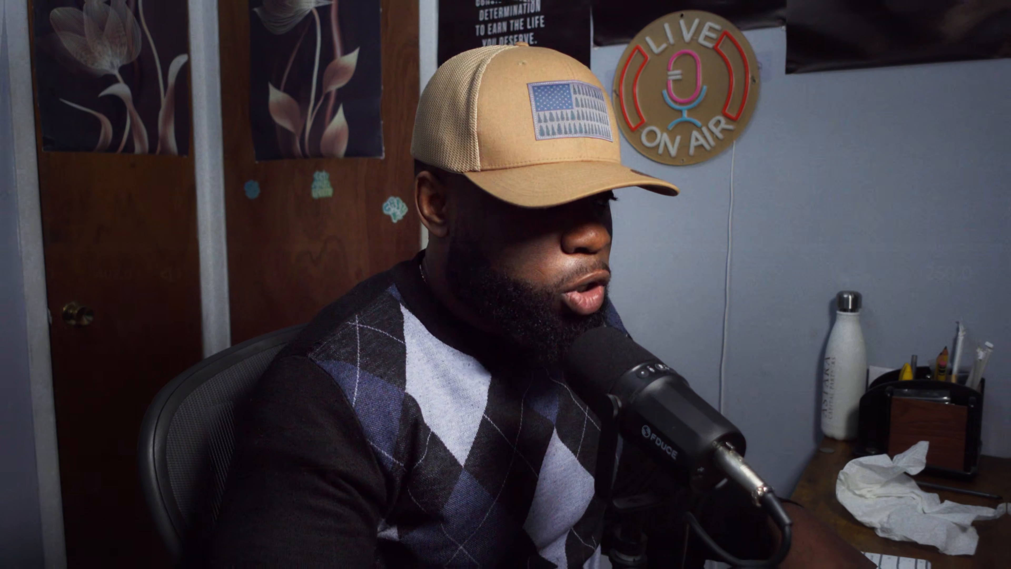